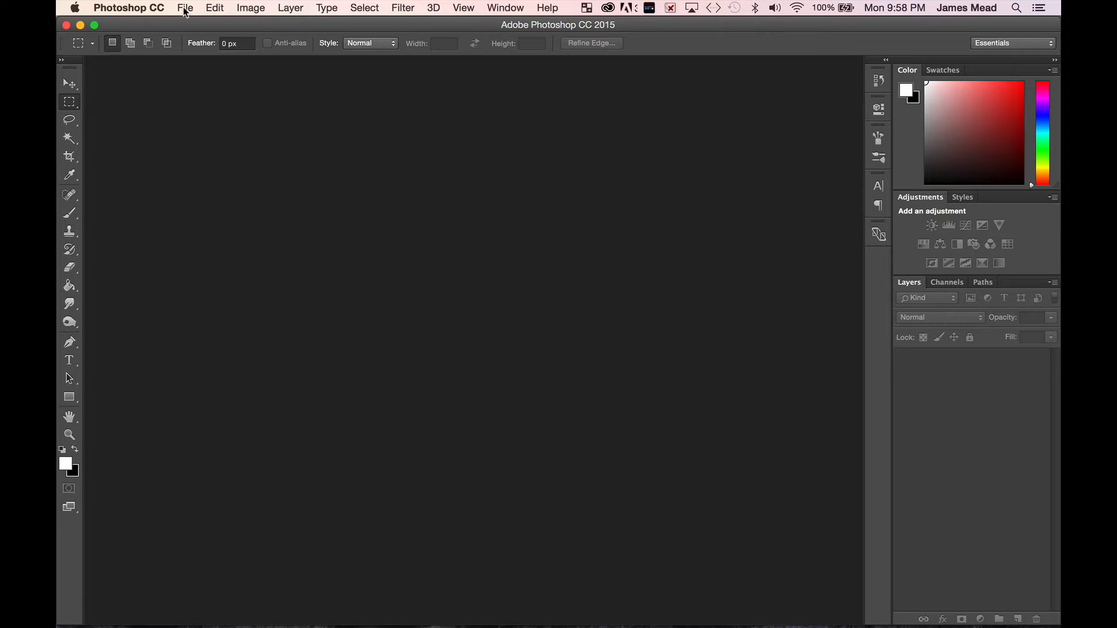
# Step: Start a new document named Colony Ad with the Web document type
pyautogui.click(184, 9)
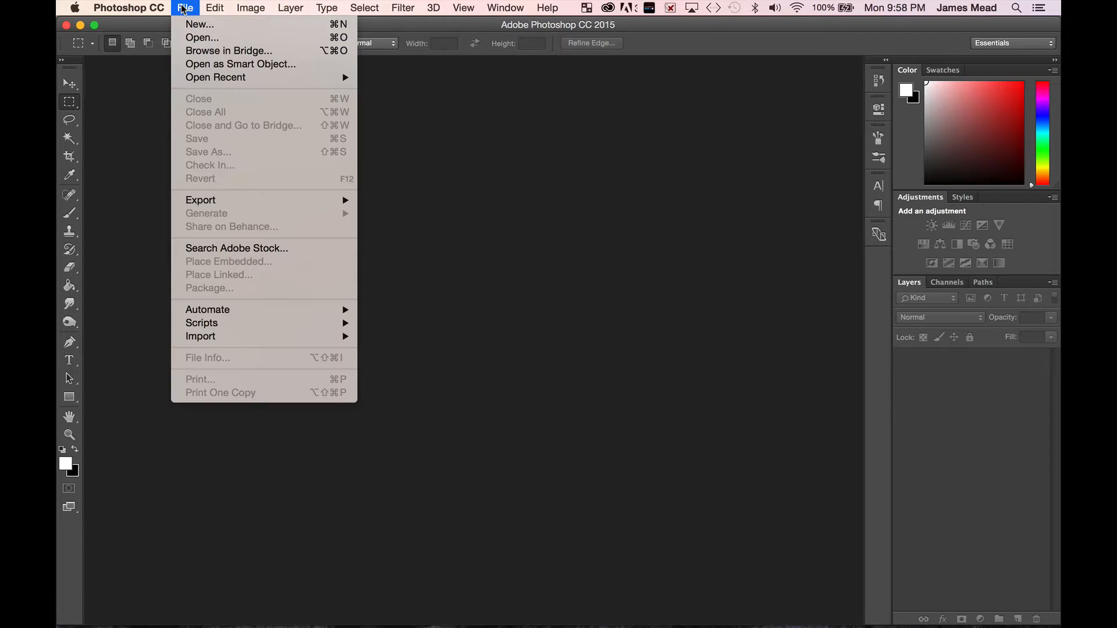
pyautogui.click(189, 24)
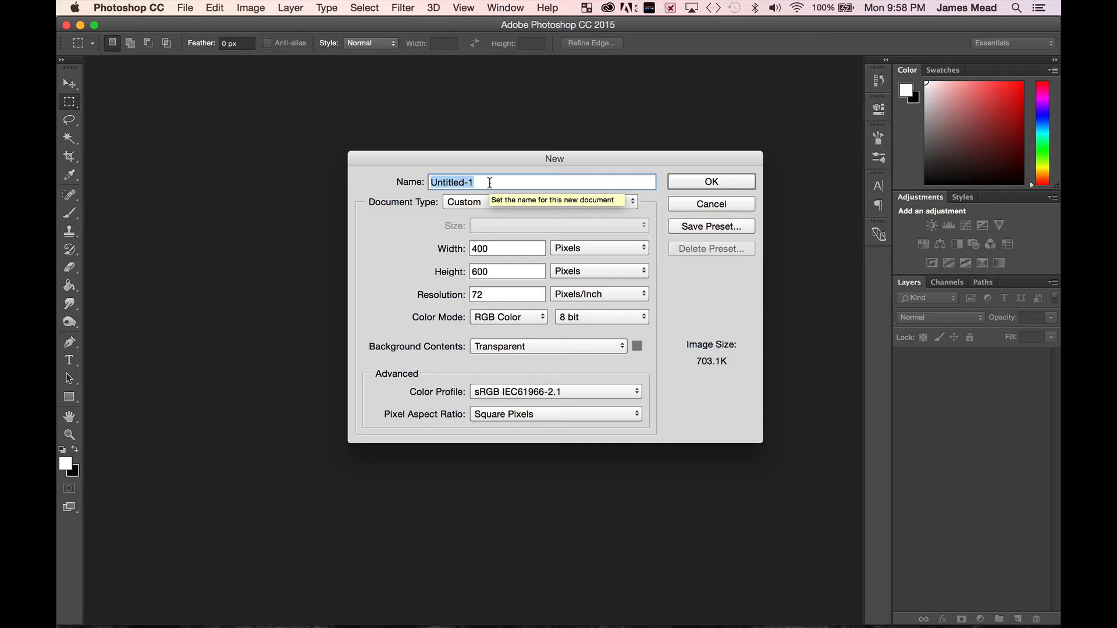
pyautogui.write('Colony Ad')
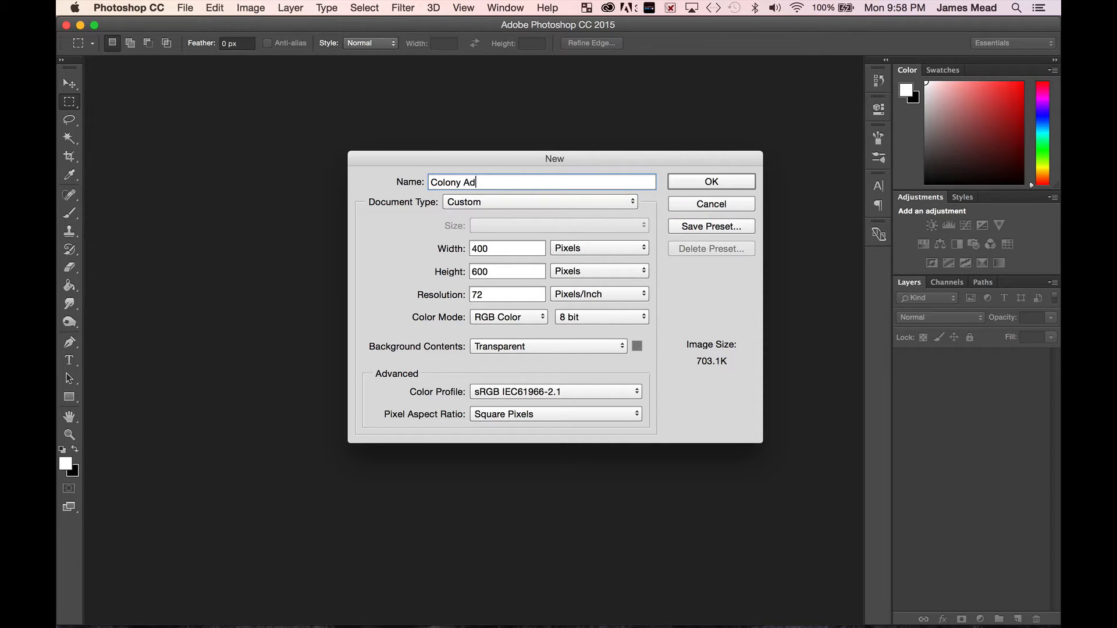
pyautogui.click(513, 202)
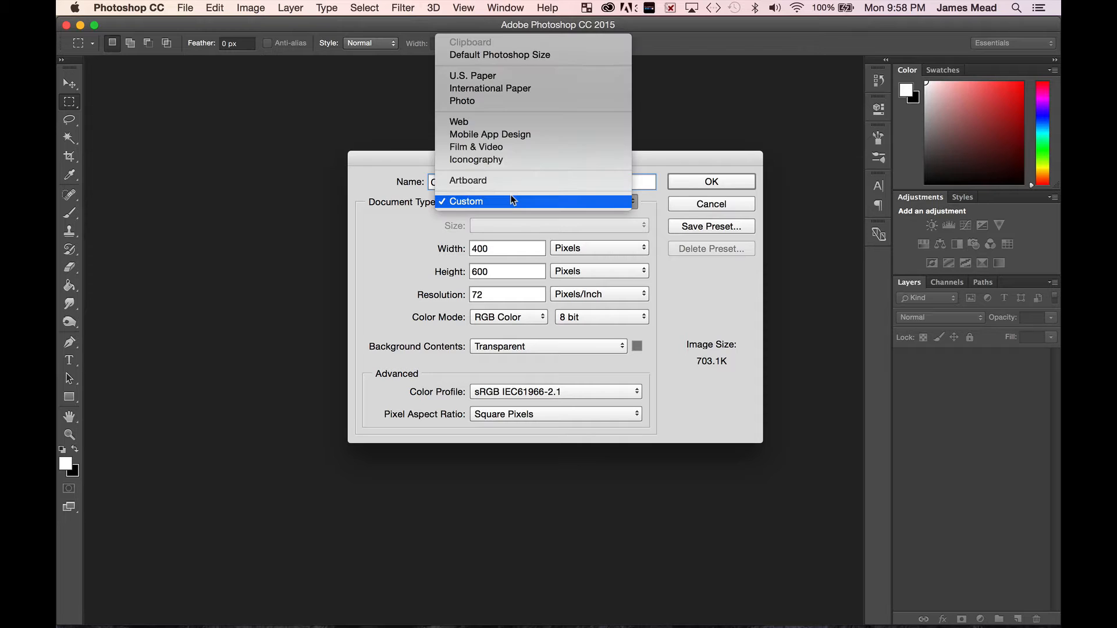
pyautogui.click(470, 122)
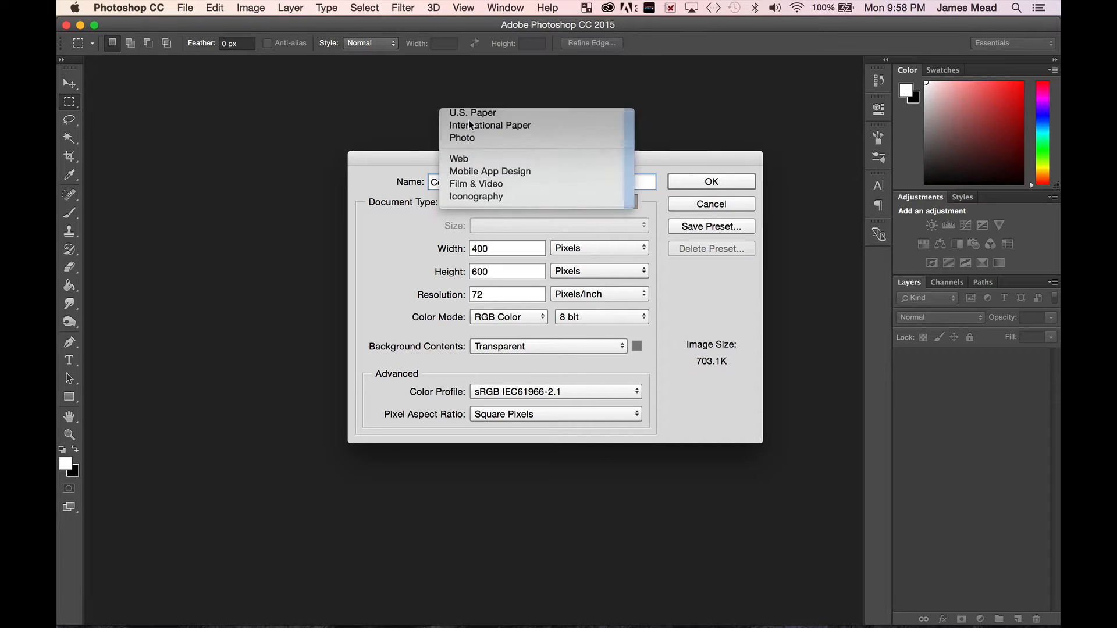
pyautogui.click(523, 226)
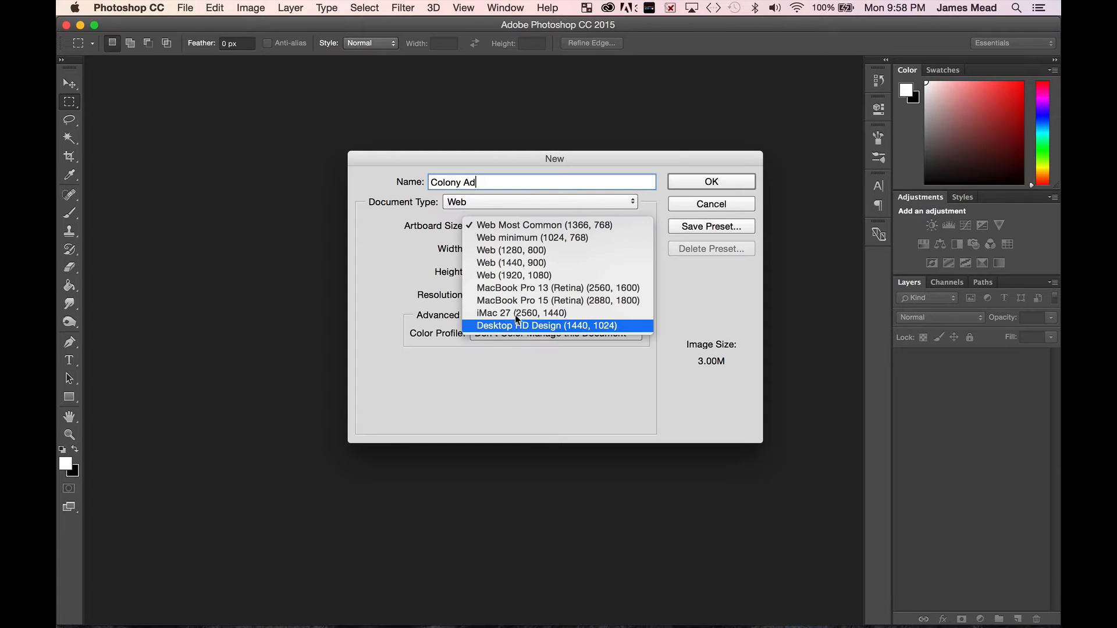
pyautogui.click(406, 258)
# Step: Create the document at 1280 pixels wide by 720 pixels high and collapse the device preview
pyautogui.moveTo(506, 246); pyautogui.dragTo(433, 243)
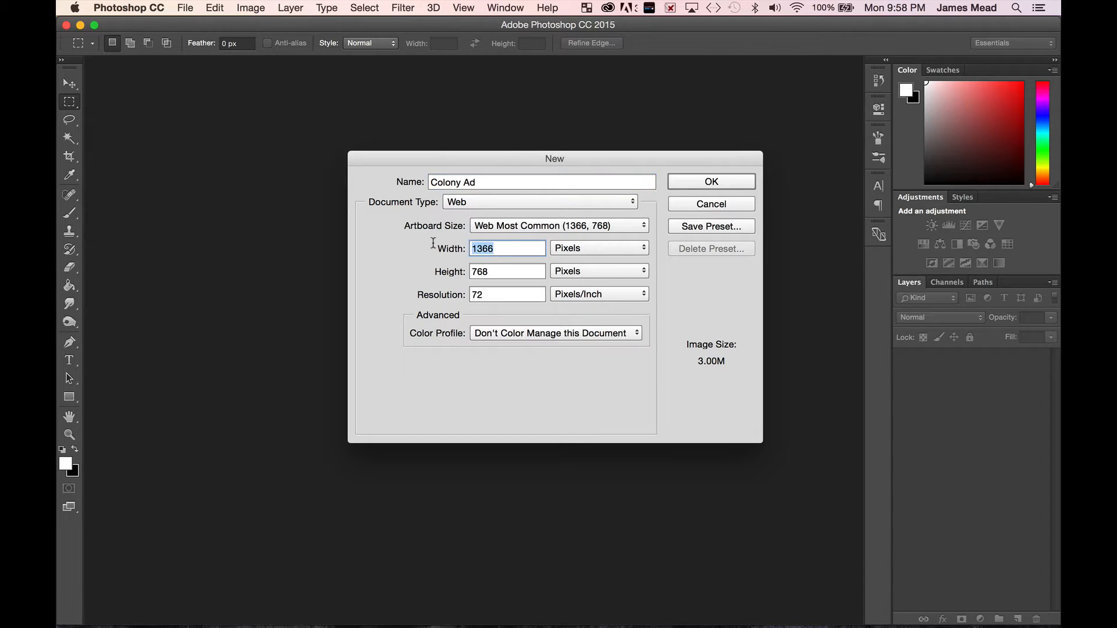
pyautogui.write('1280')
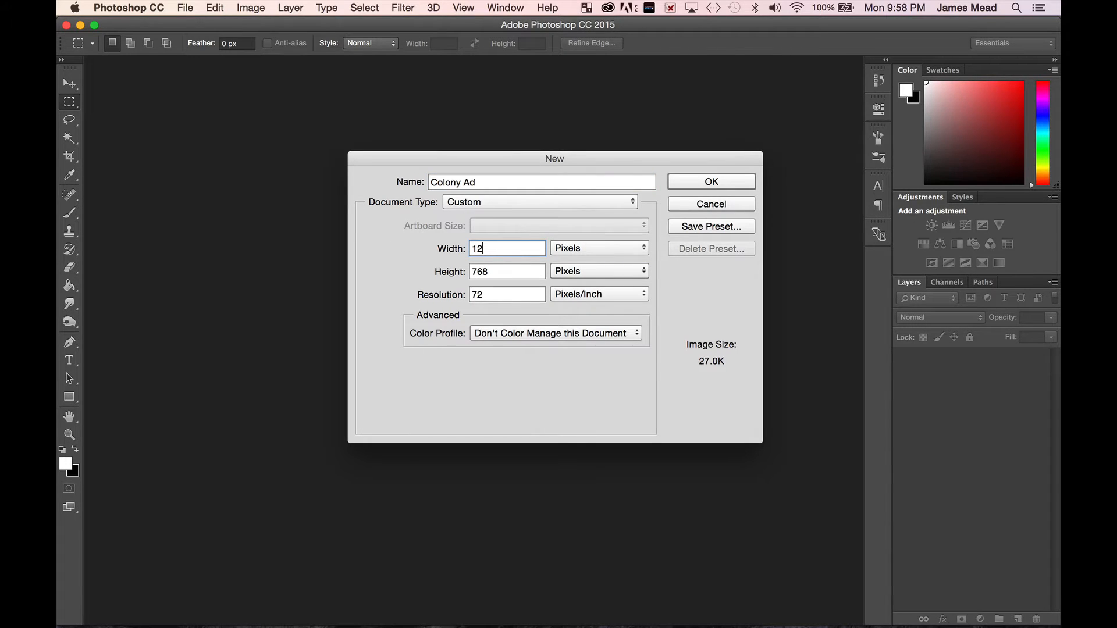
pyautogui.click(593, 251)
pyautogui.click(592, 252)
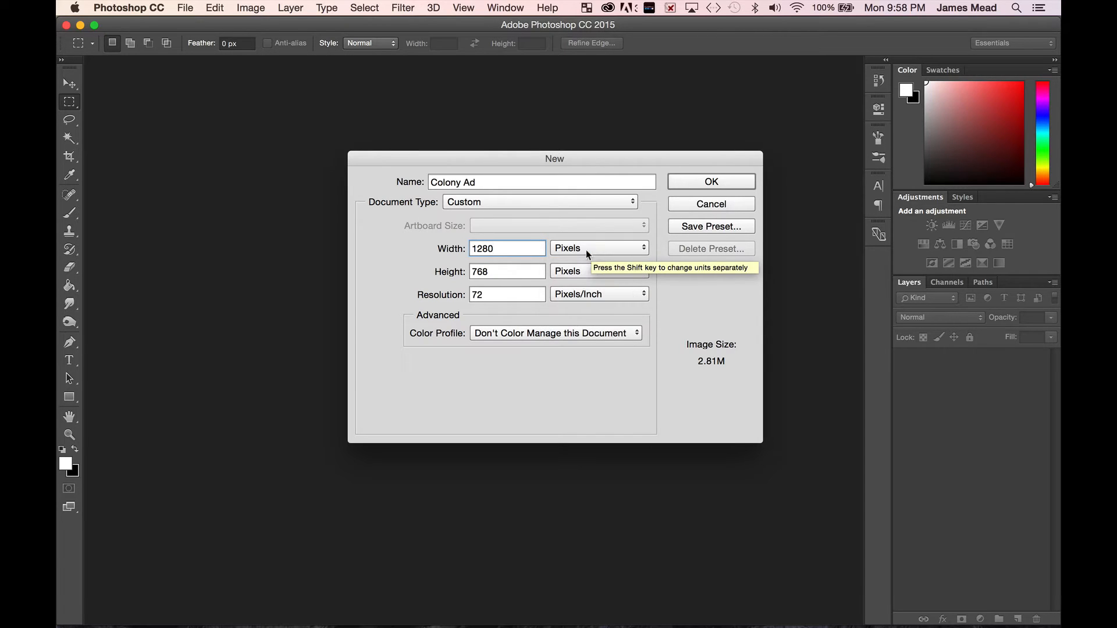
pyautogui.doubleClick(499, 272)
pyautogui.write('720')
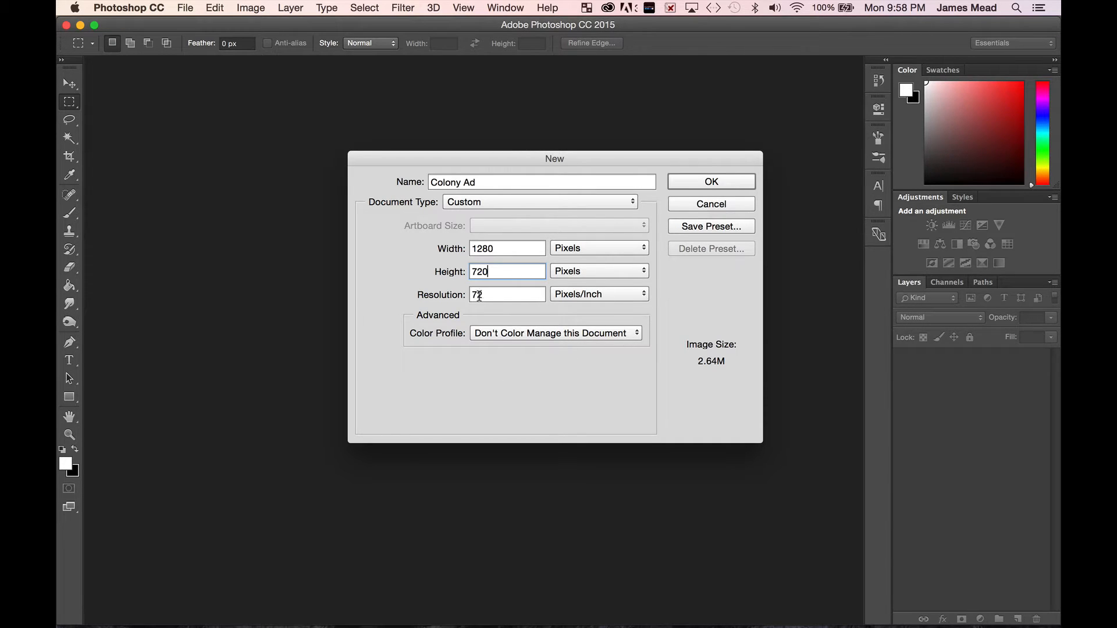
pyautogui.click(712, 185)
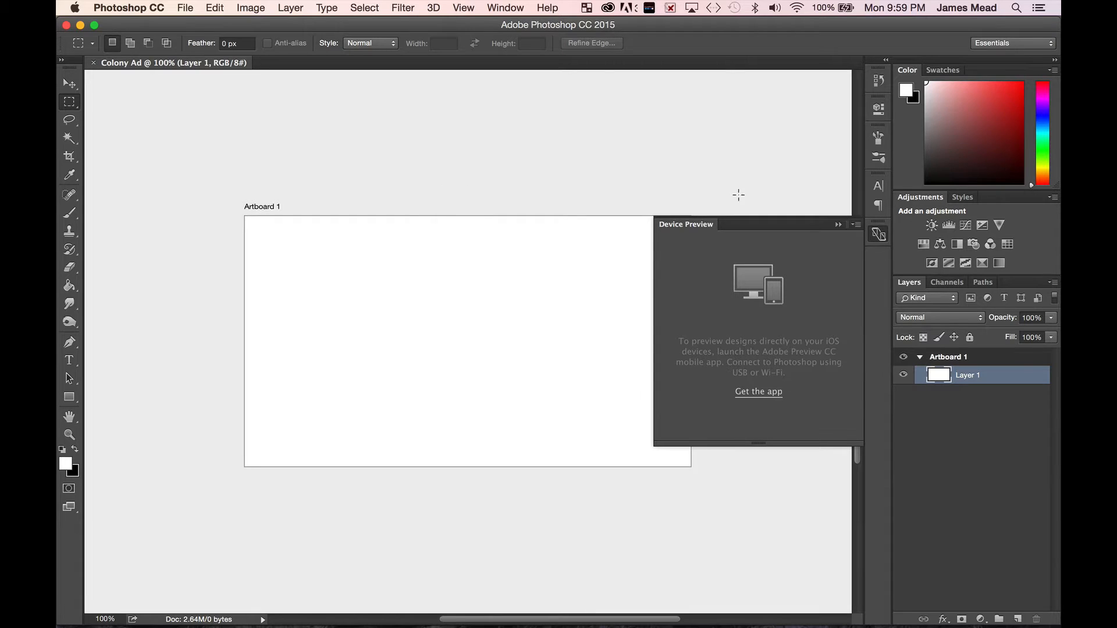
pyautogui.click(837, 224)
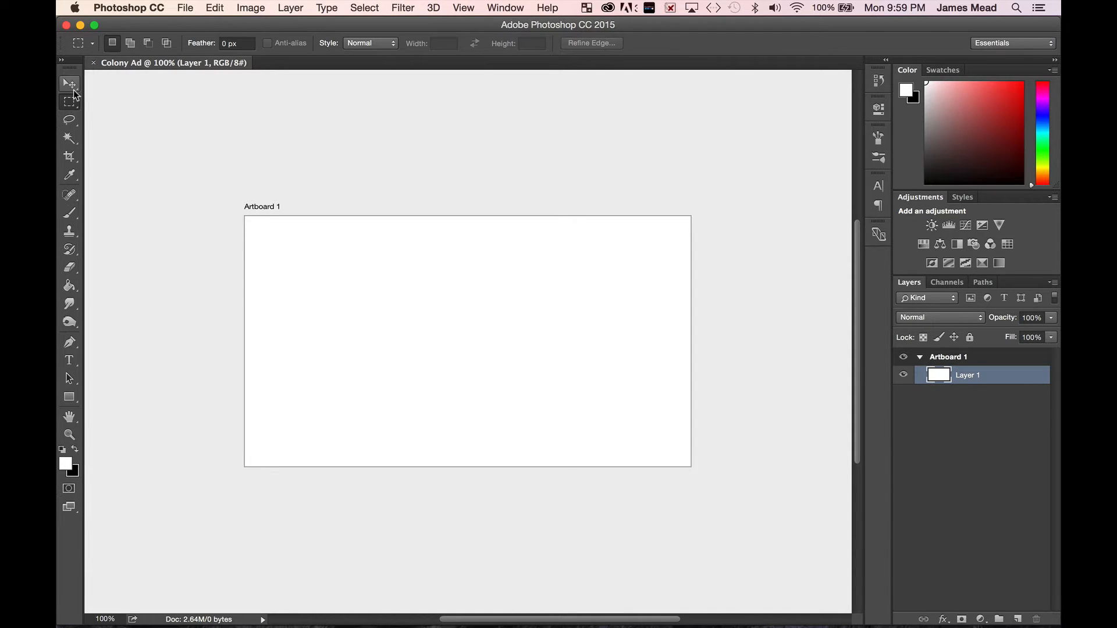
# Step: Set the foreground colour to medium green #26a81c
pyautogui.click(76, 450)
pyautogui.click(75, 449)
pyautogui.click(65, 462)
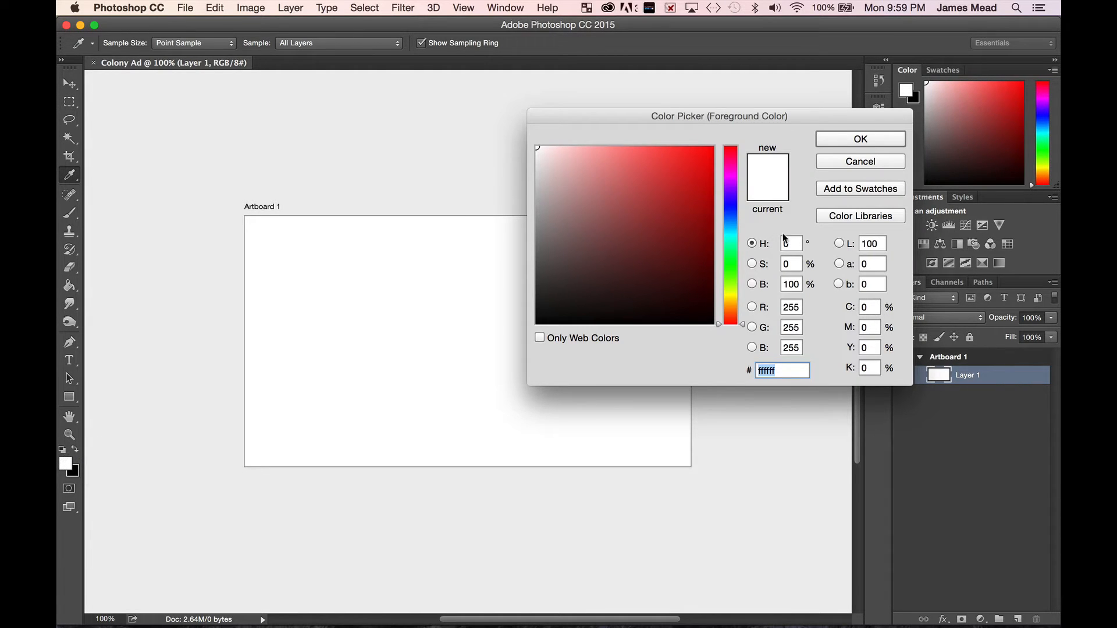
pyautogui.click(731, 270)
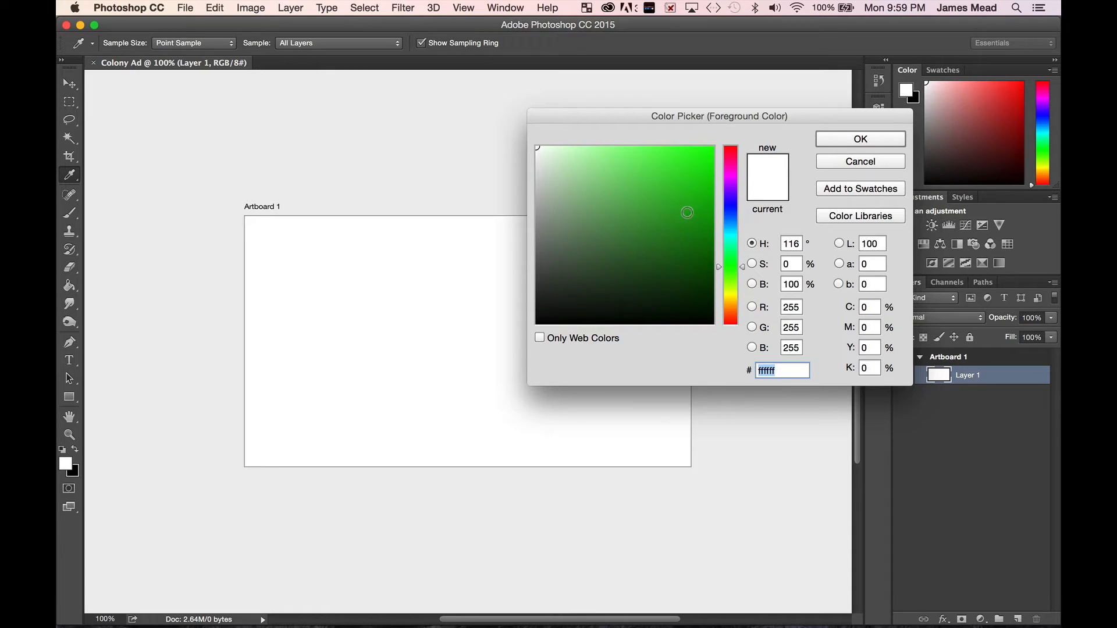
pyautogui.click(688, 212)
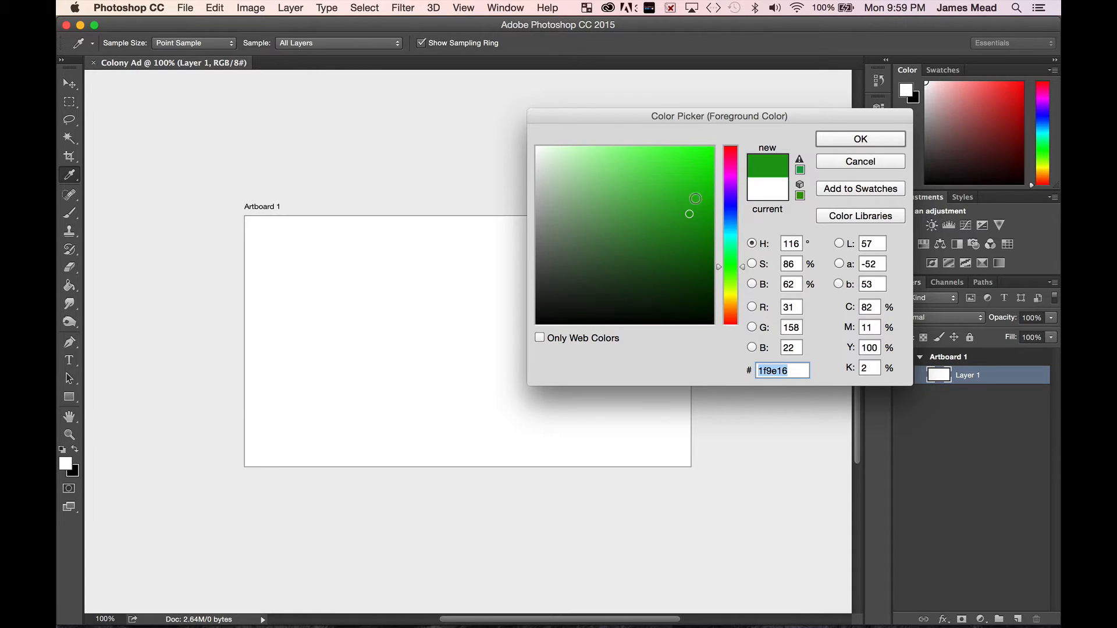
pyautogui.click(694, 204)
pyautogui.moveTo(694, 204); pyautogui.dragTo(682, 206)
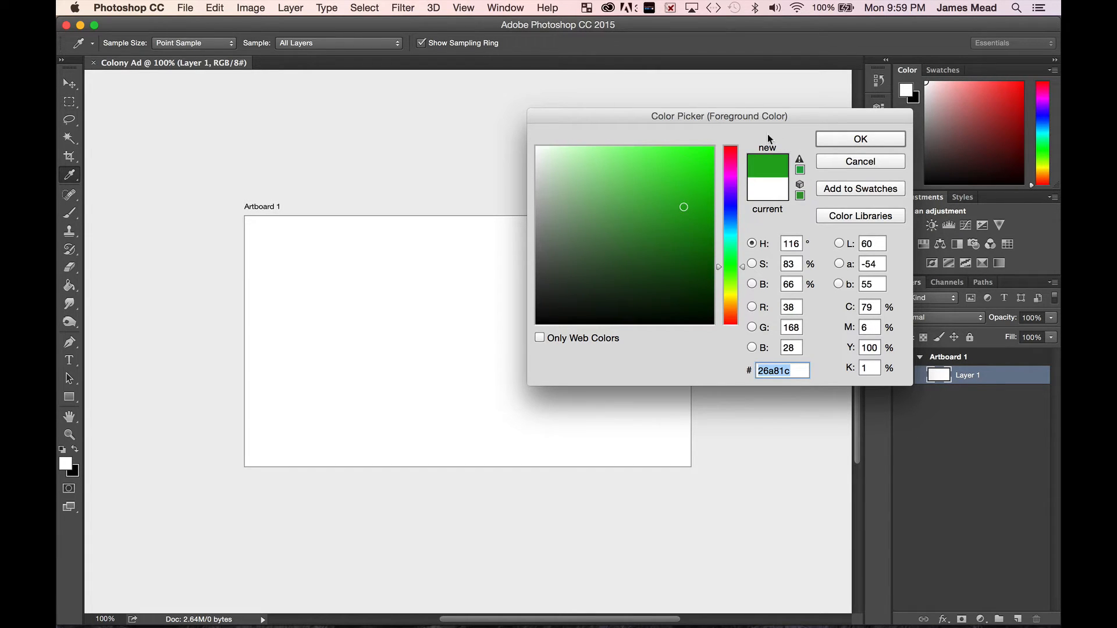
pyautogui.click(846, 141)
pyautogui.press('m')
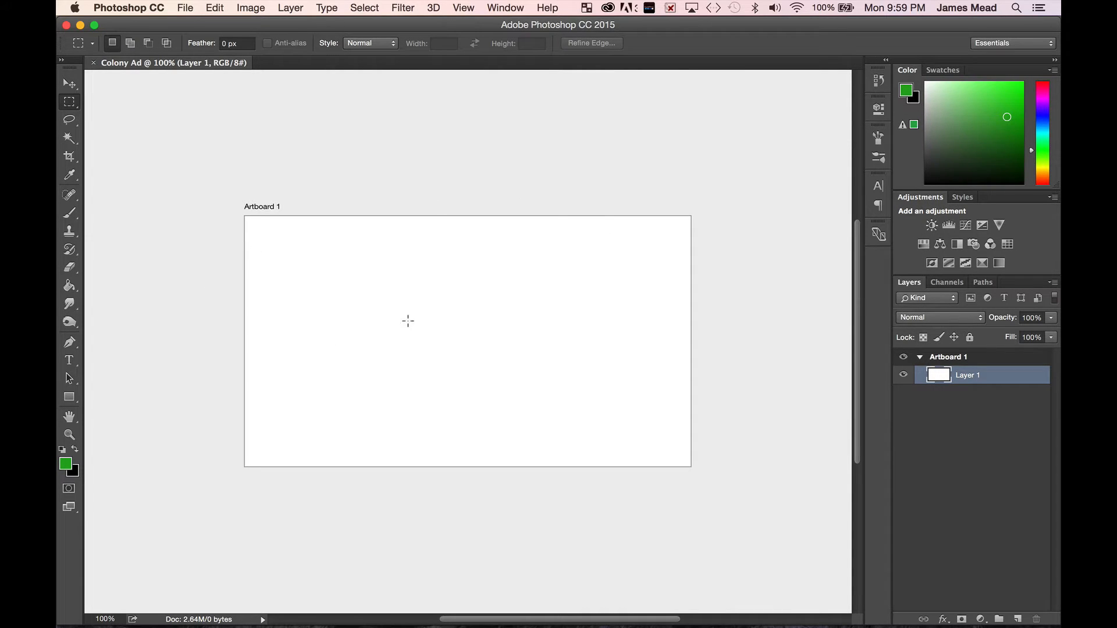
# Step: Draw a green rectangle about 1317 by 758 px covering the whole artboard and slightly overlapping its edges
pyautogui.click(71, 399)
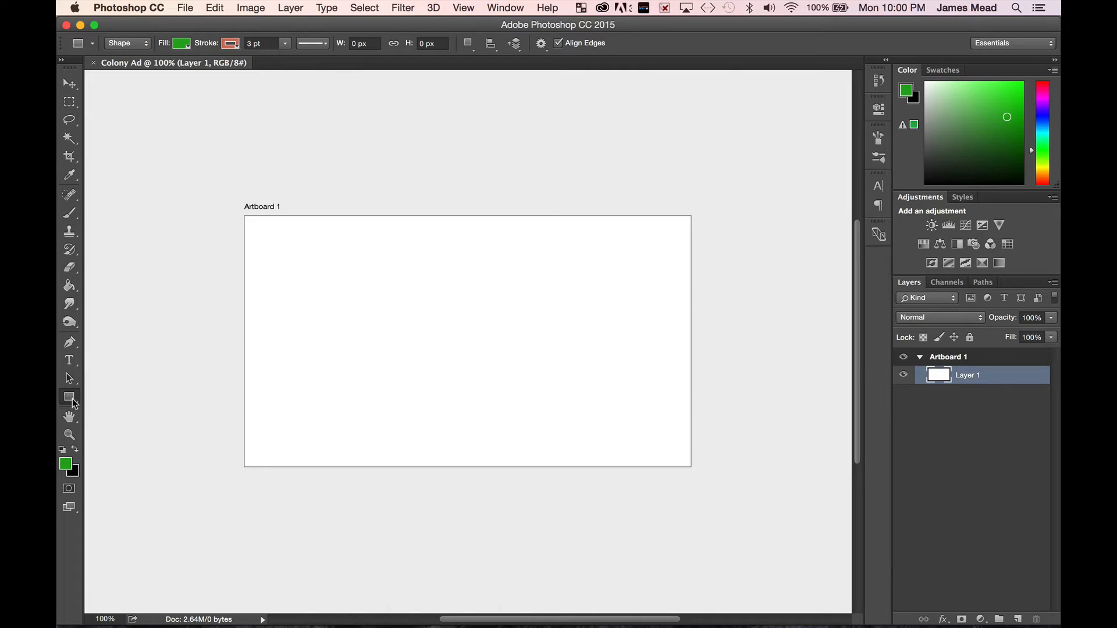
pyautogui.click(70, 398)
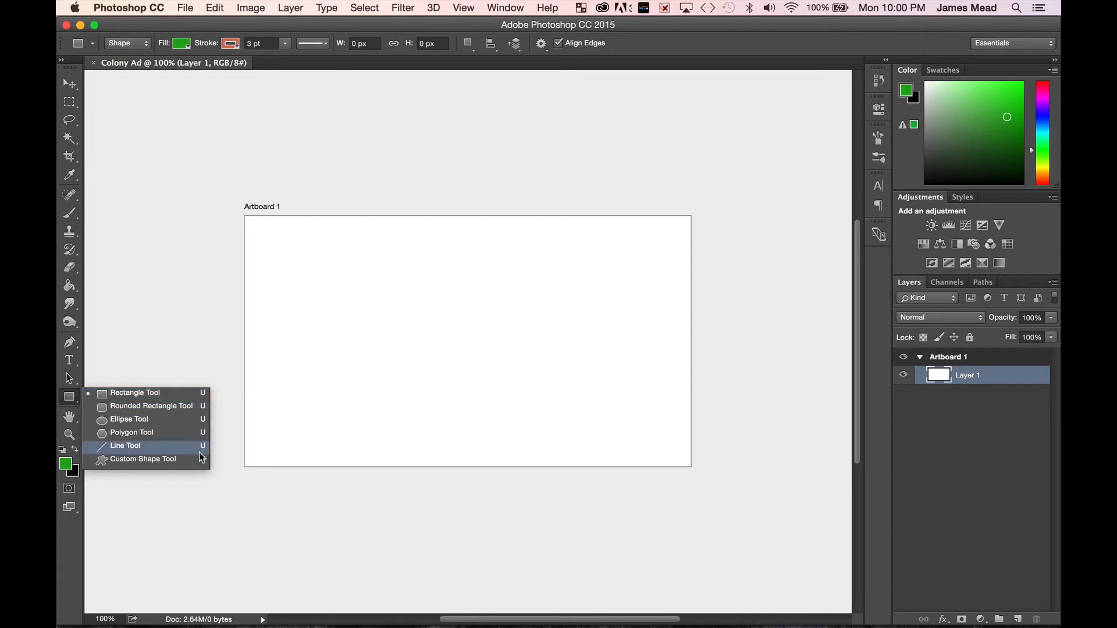
pyautogui.click(118, 396)
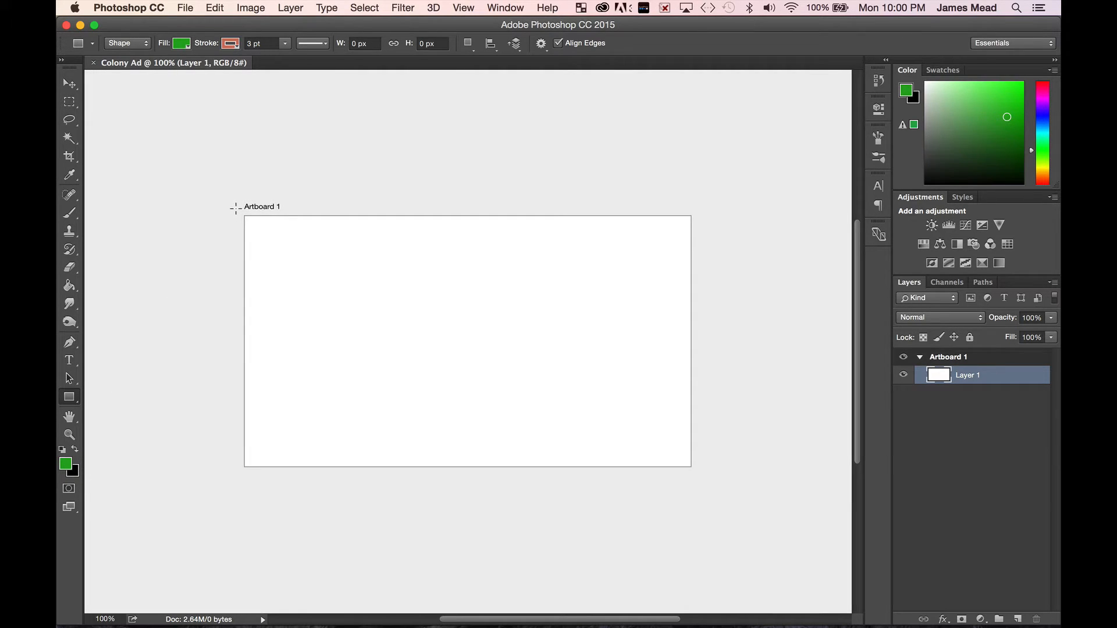
pyautogui.moveTo(236, 208); pyautogui.dragTo(695, 473)
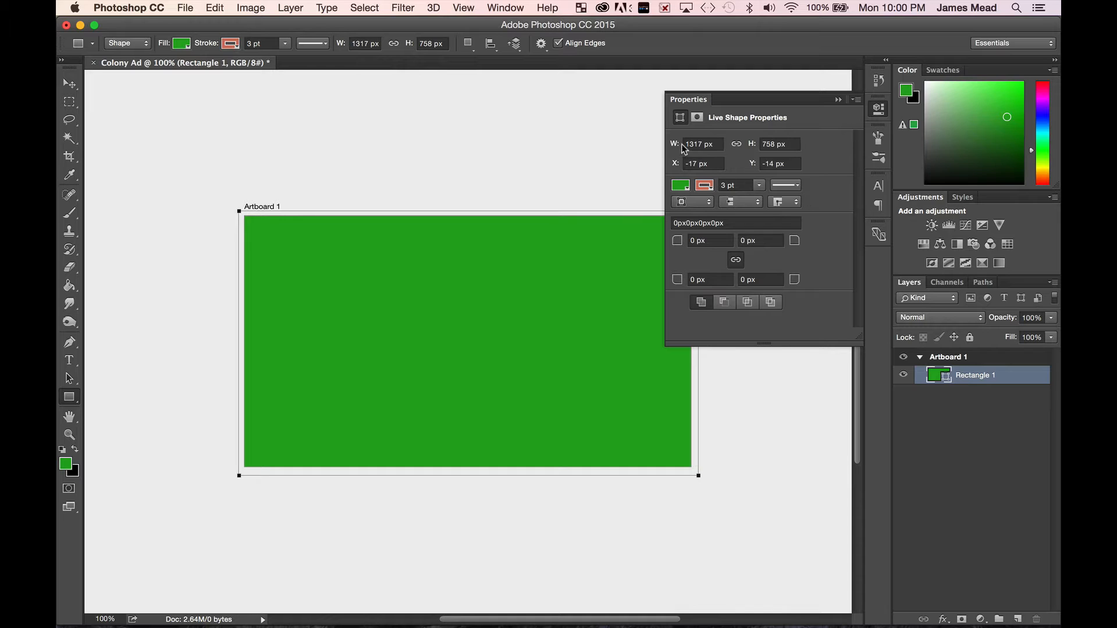
# Step: Remove the stroke from the green background rectangle
pyautogui.click(681, 186)
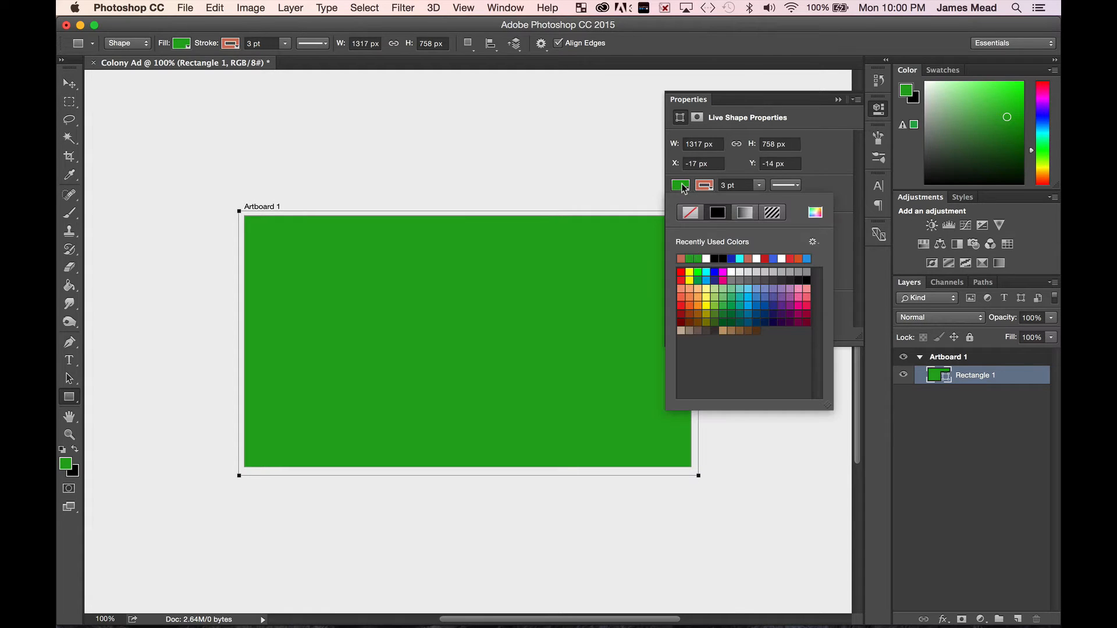
pyautogui.click(683, 187)
pyautogui.click(704, 186)
pyautogui.click(690, 212)
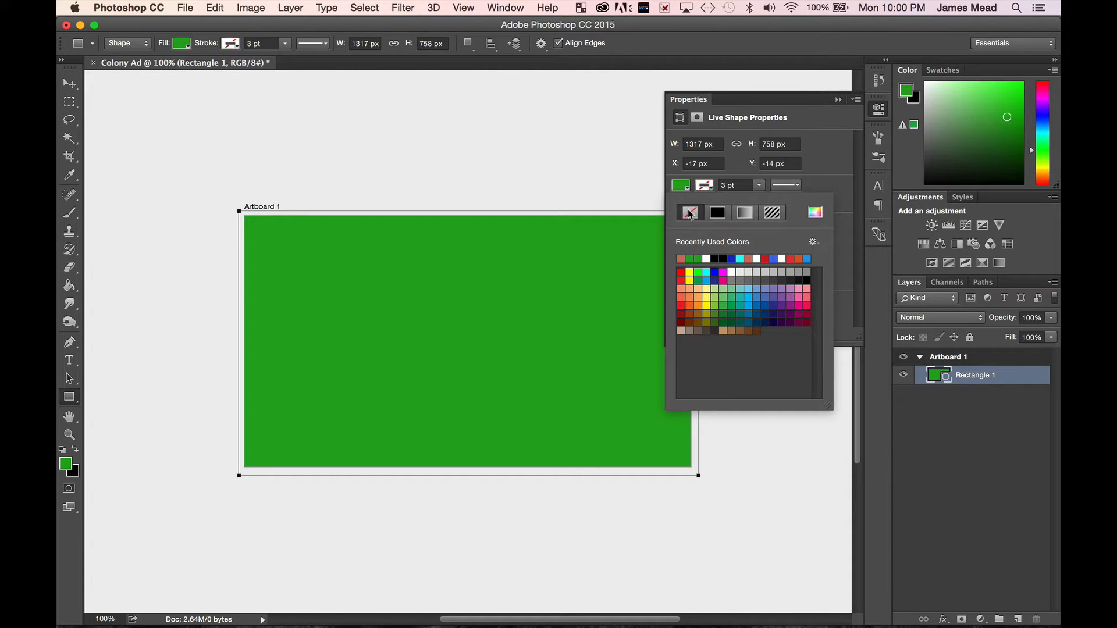
pyautogui.click(838, 100)
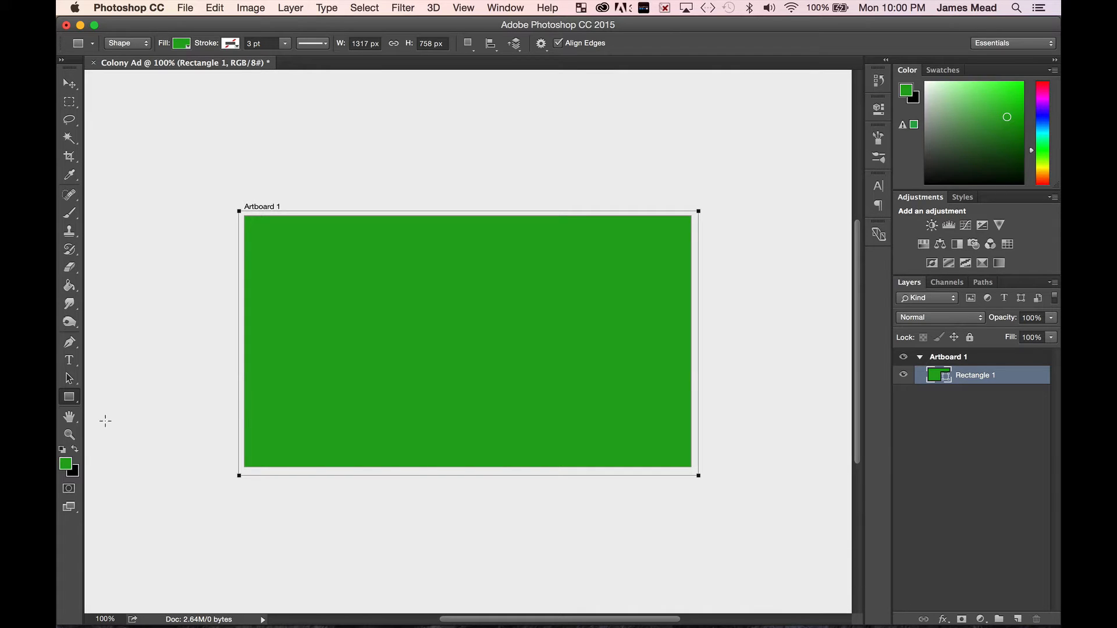
# Step: Change the foreground colour to white, #ffffff
pyautogui.click(65, 463)
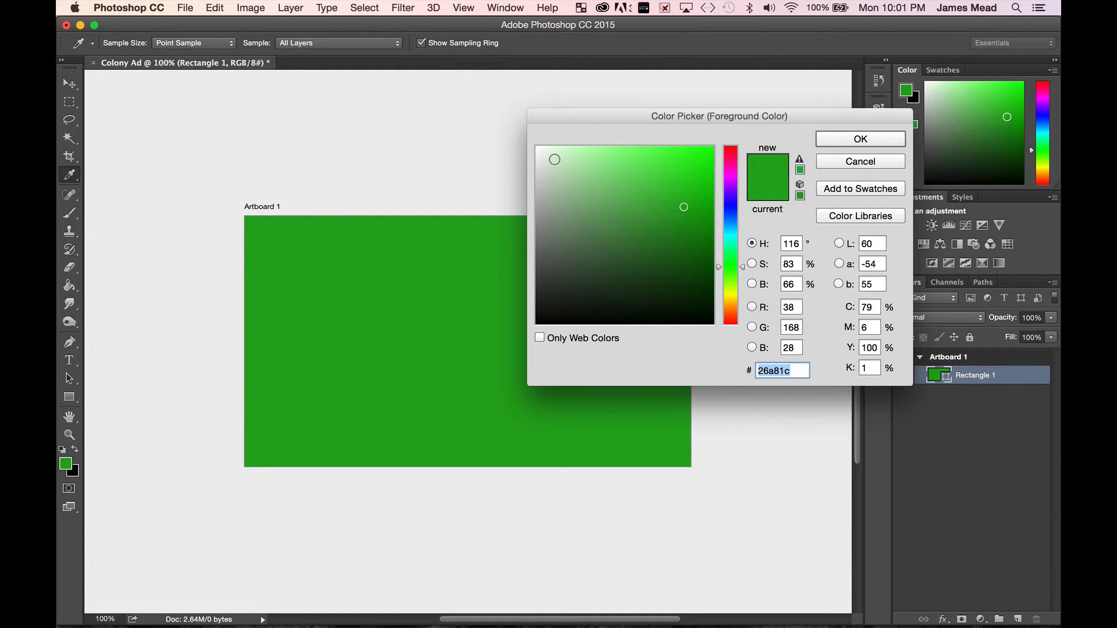
pyautogui.moveTo(554, 159); pyautogui.dragTo(528, 142)
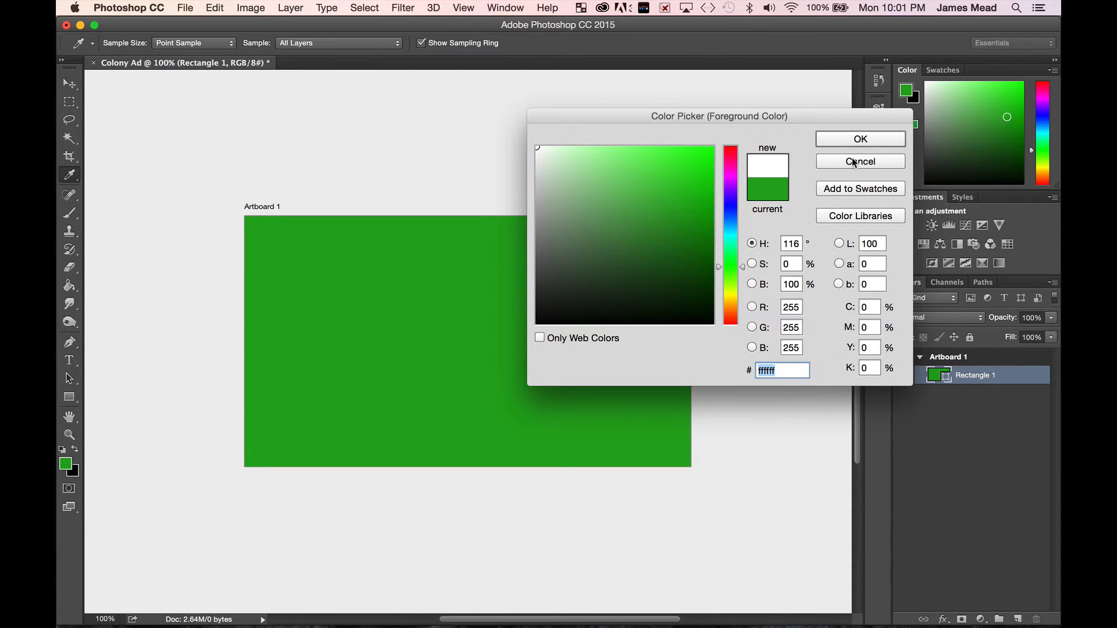
pyautogui.click(856, 139)
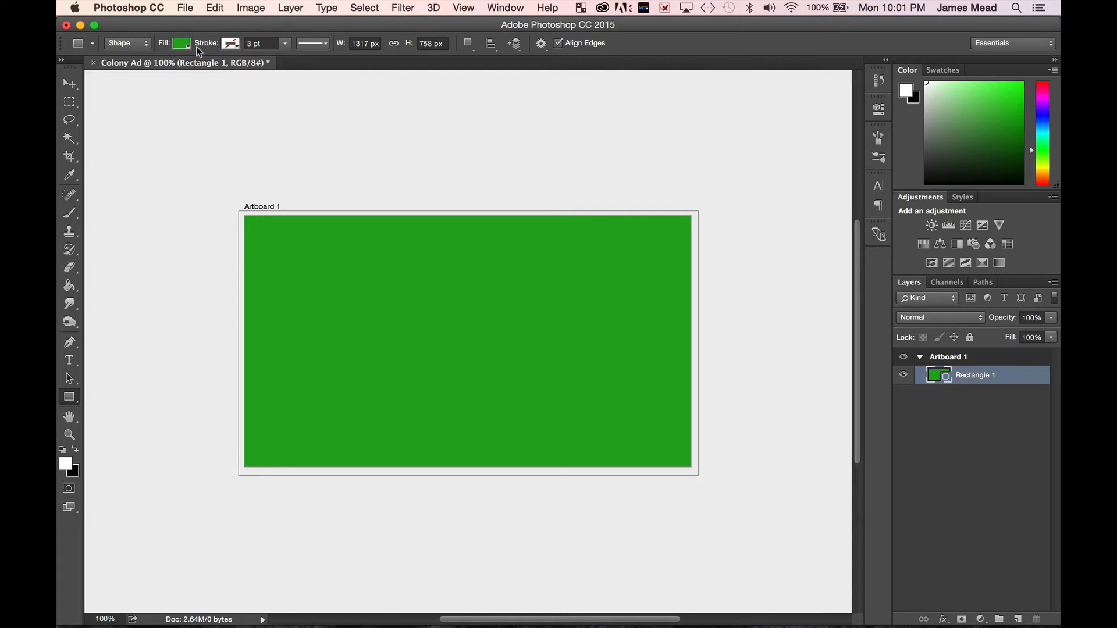
# Step: Set the shape stroke to solid black with a width of about 9.69 pt
pyautogui.click(229, 46)
pyautogui.click(198, 72)
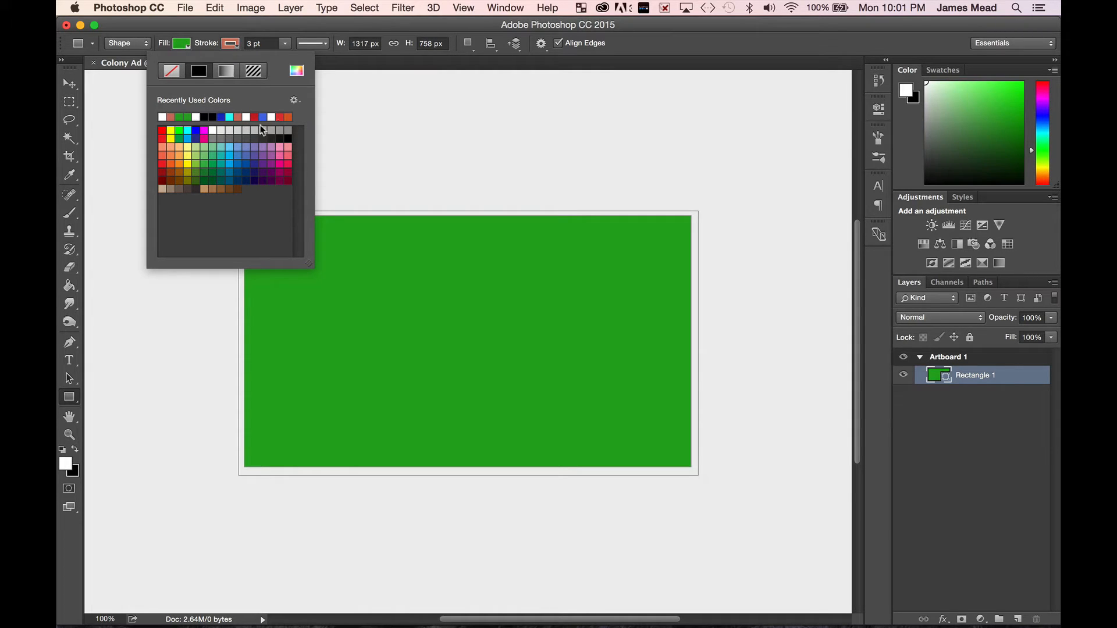
pyautogui.click(287, 138)
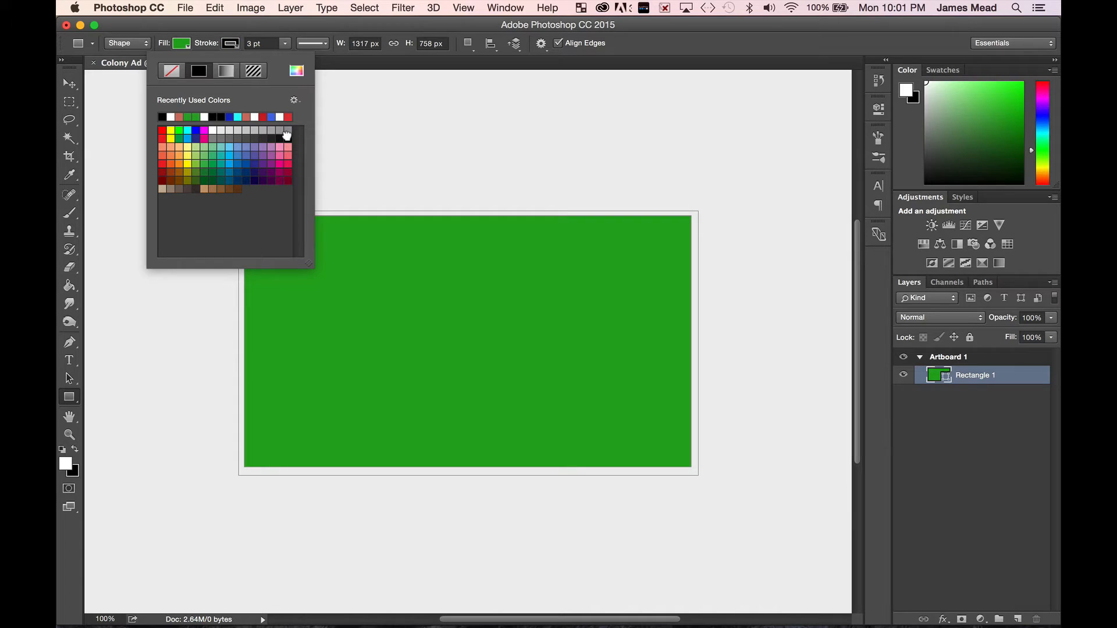
pyautogui.click(285, 44)
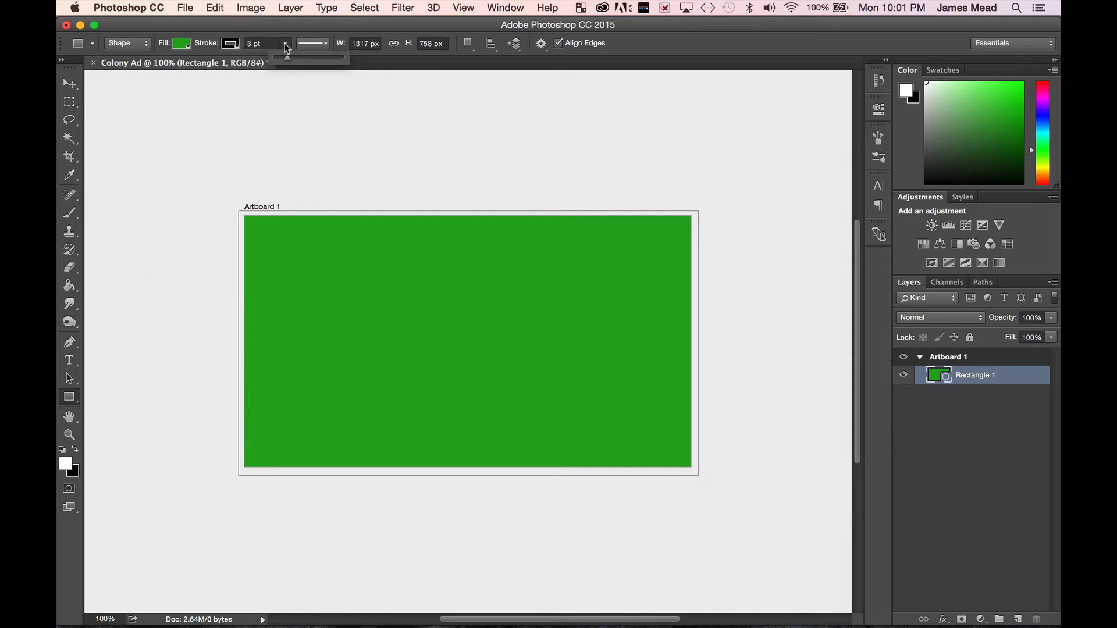
pyautogui.moveTo(286, 58); pyautogui.dragTo(292, 60)
# Step: Draw a horizontal band about 1374 by 134 px across the artboard's lower part and fill it with white
pyautogui.click(225, 385)
pyautogui.moveTo(228, 388)
pyautogui.mouseDown()
pyautogui.moveTo(553, 426)
pyautogui.moveTo(705, 431)
pyautogui.mouseUp()
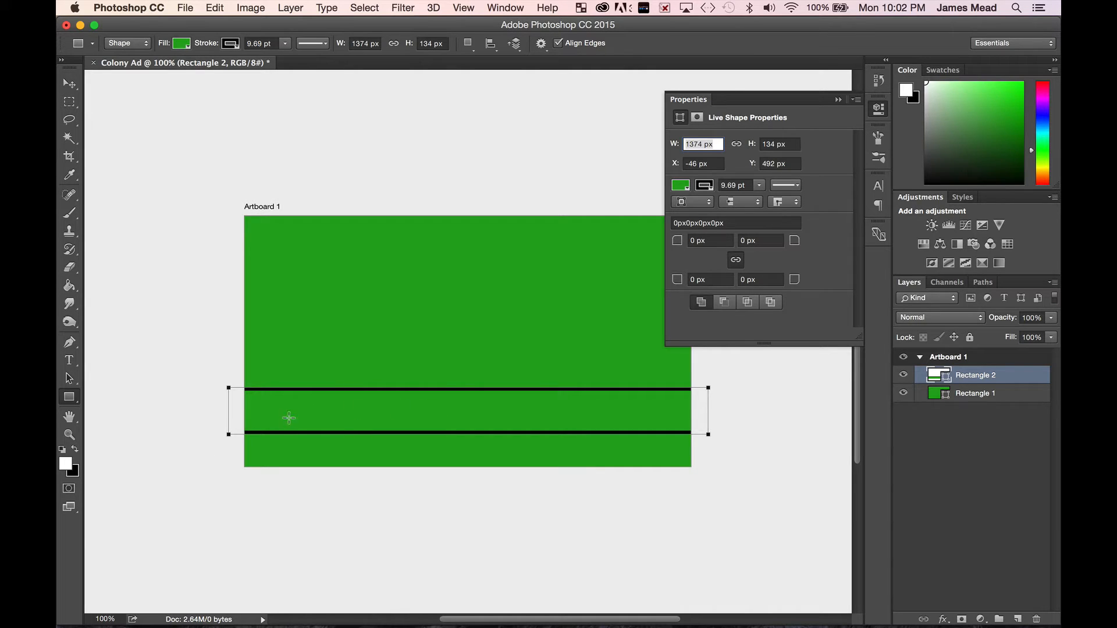
pyautogui.click(181, 44)
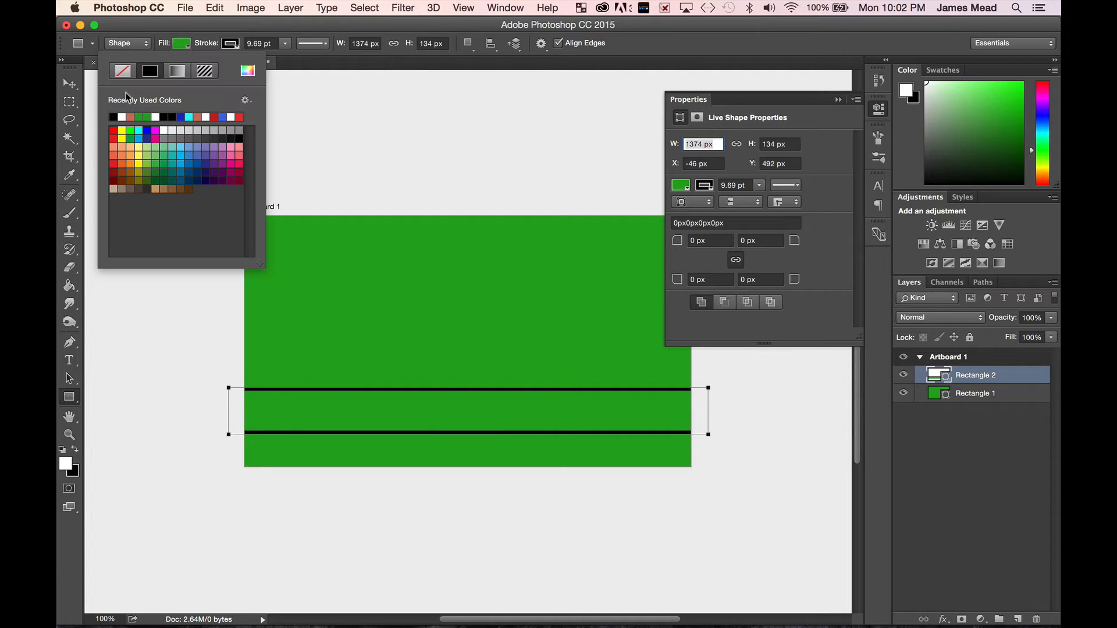
pyautogui.click(122, 116)
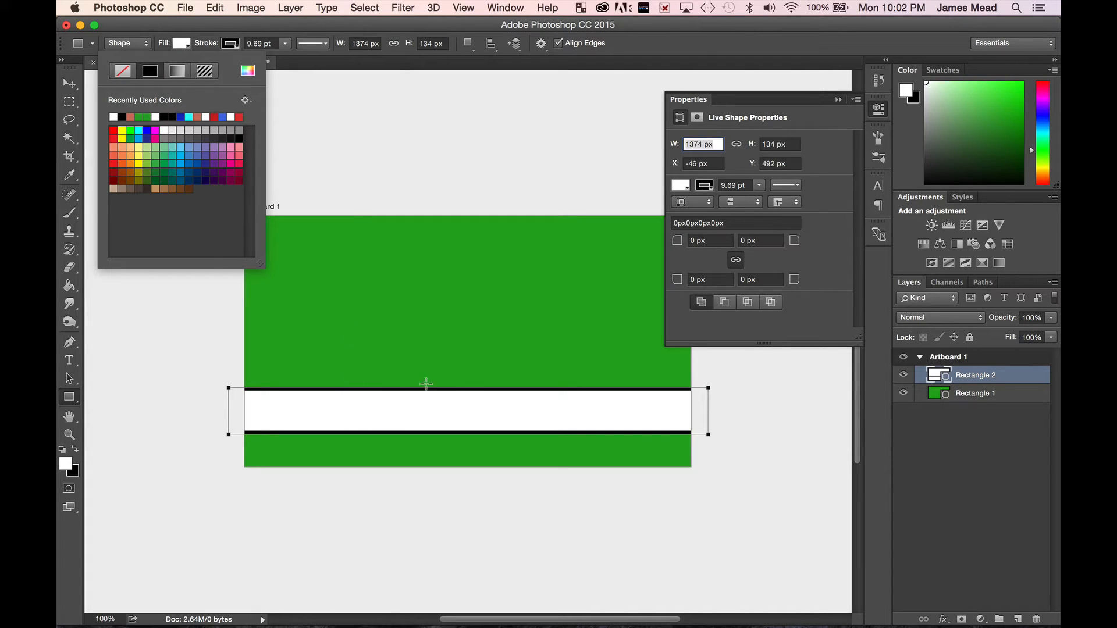
# Step: Thicken the white band's black stroke to about 16.3 pt
pyautogui.click(284, 44)
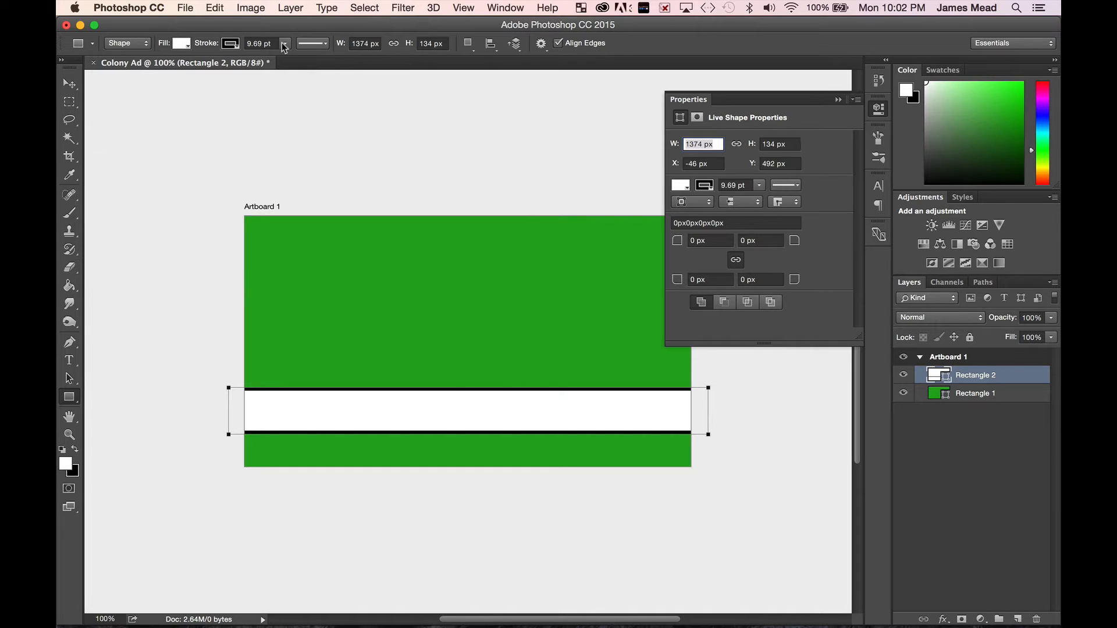
pyautogui.click(284, 44)
pyautogui.moveTo(287, 58); pyautogui.dragTo(296, 58)
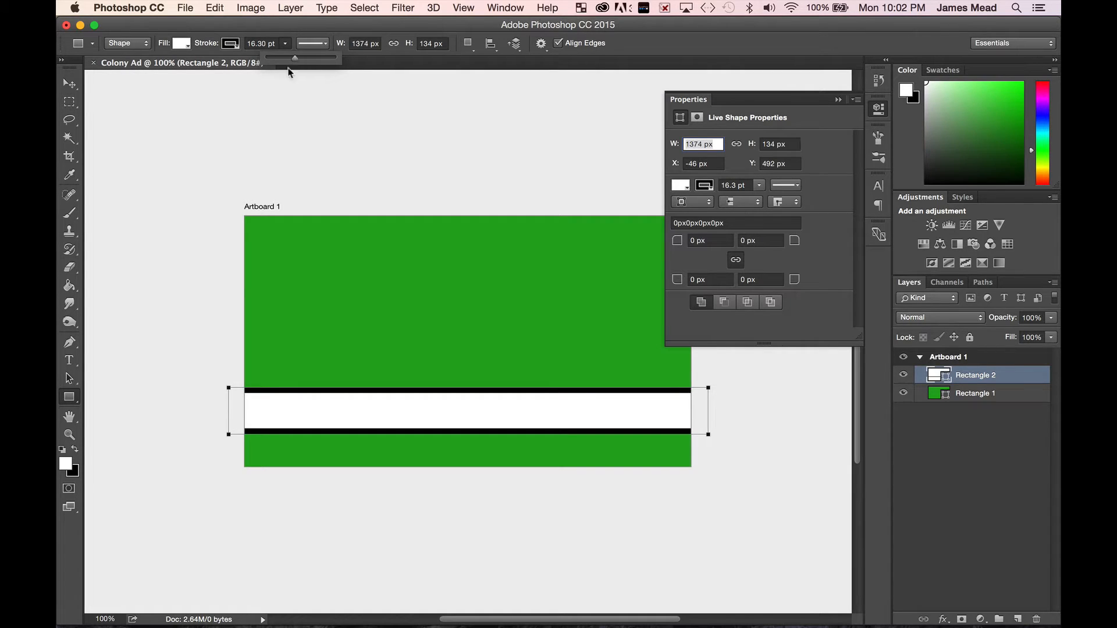
# Step: Stretch the white band's upper edge upward to a height of about 144 px, then deselect it and collapse the shape properties
pyautogui.click(69, 79)
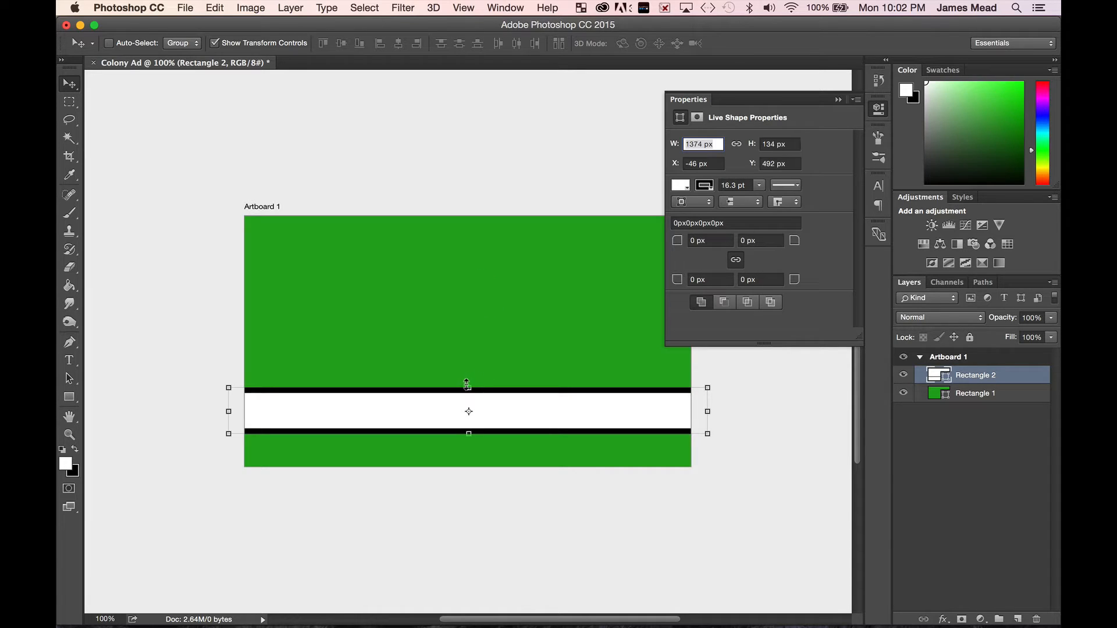
pyautogui.moveTo(466, 384); pyautogui.dragTo(467, 381)
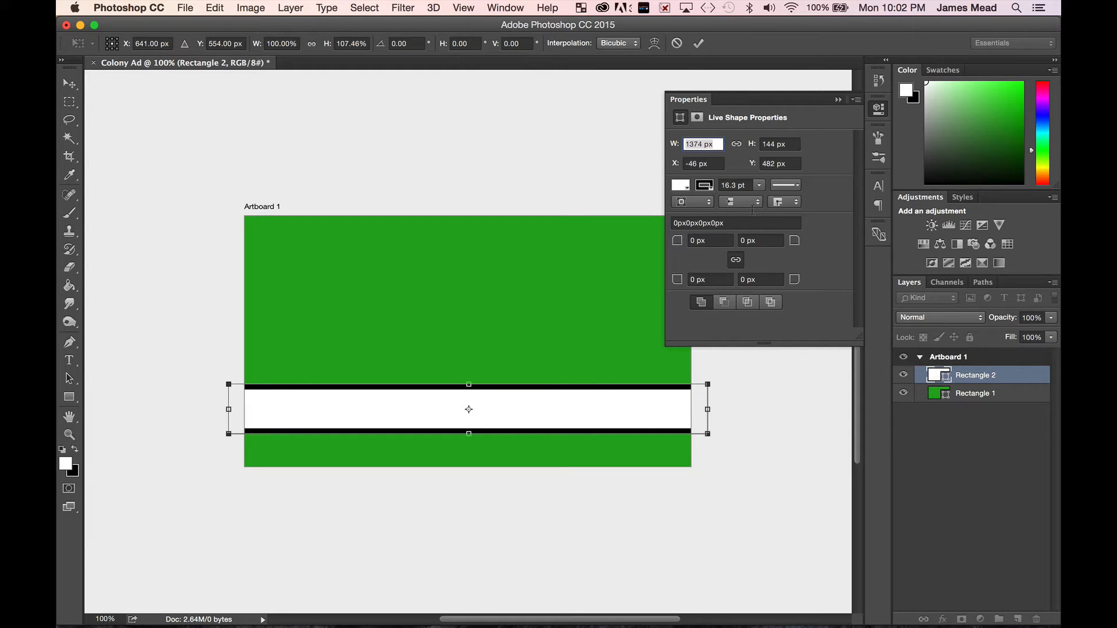
pyautogui.click(697, 46)
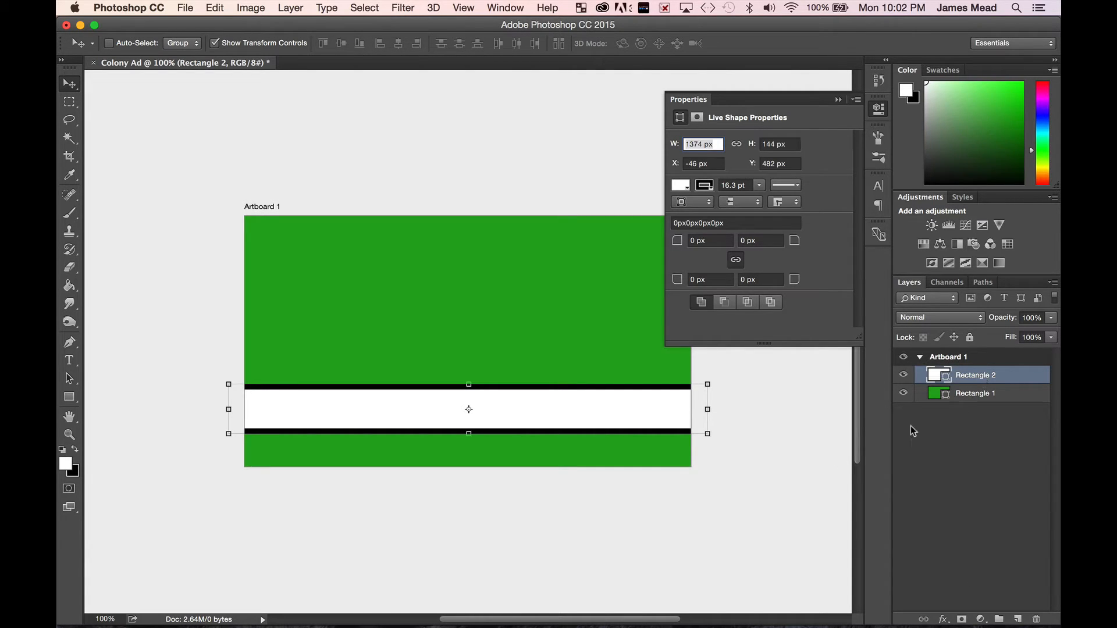
pyautogui.click(988, 460)
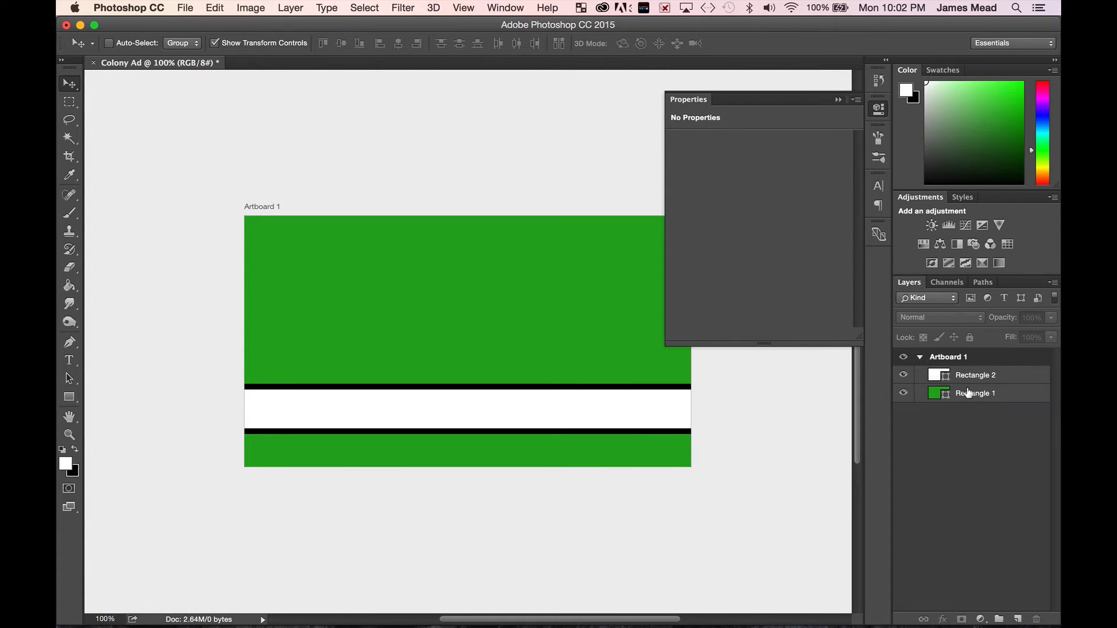
pyautogui.click(837, 99)
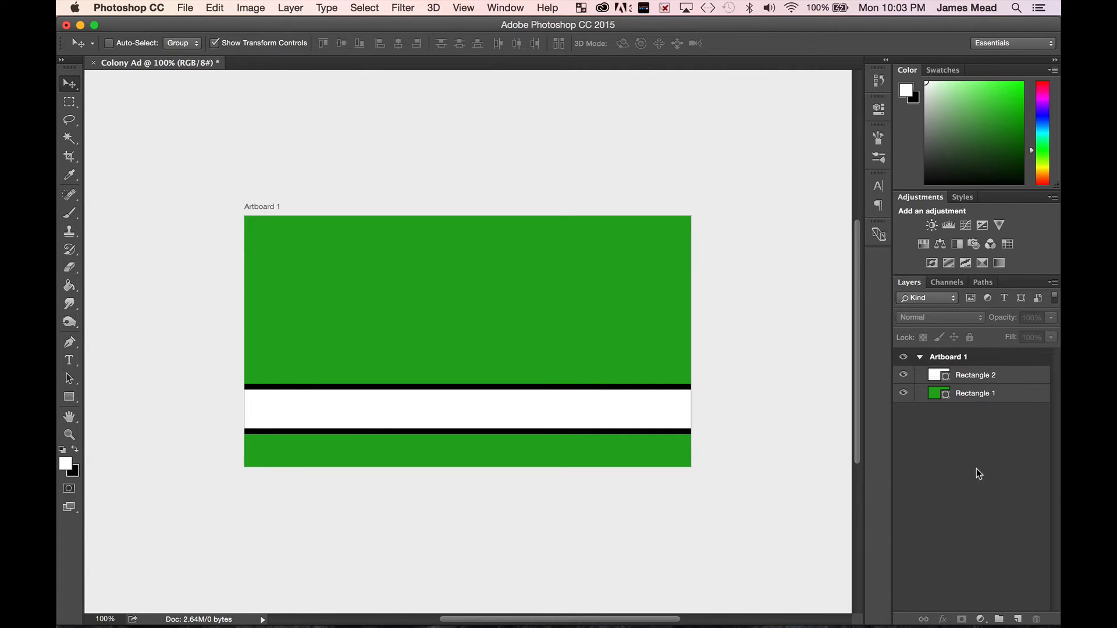
# Step: Toggle the visibility of the Rectangle 1 and Rectangle 2 layers off and on to check what each contains
pyautogui.click(903, 393)
pyautogui.click(903, 393)
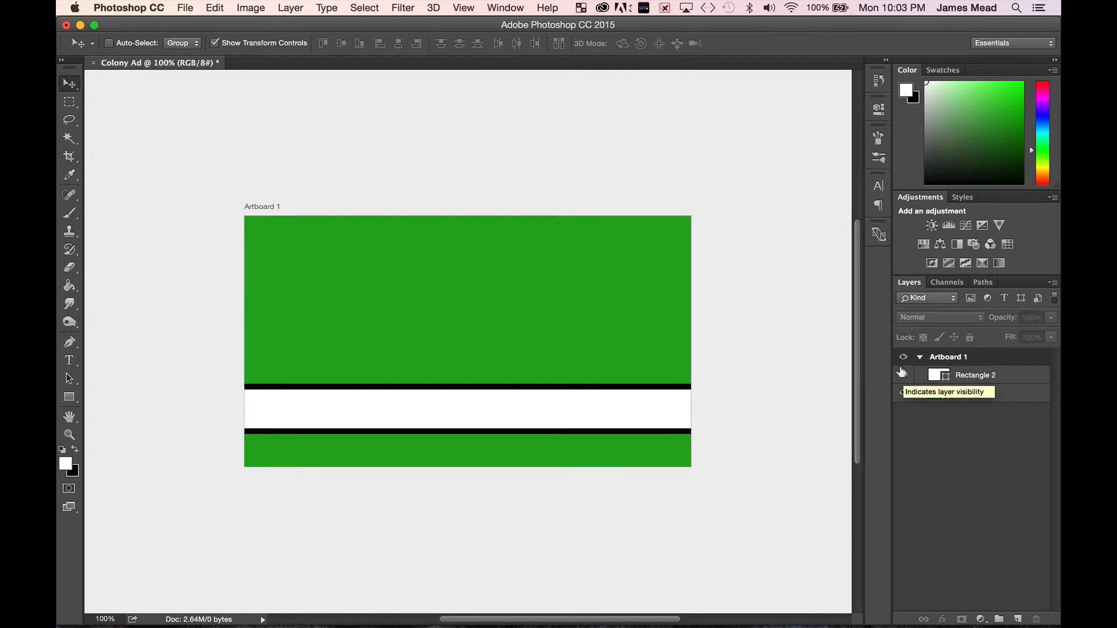
pyautogui.click(901, 374)
pyautogui.click(901, 374)
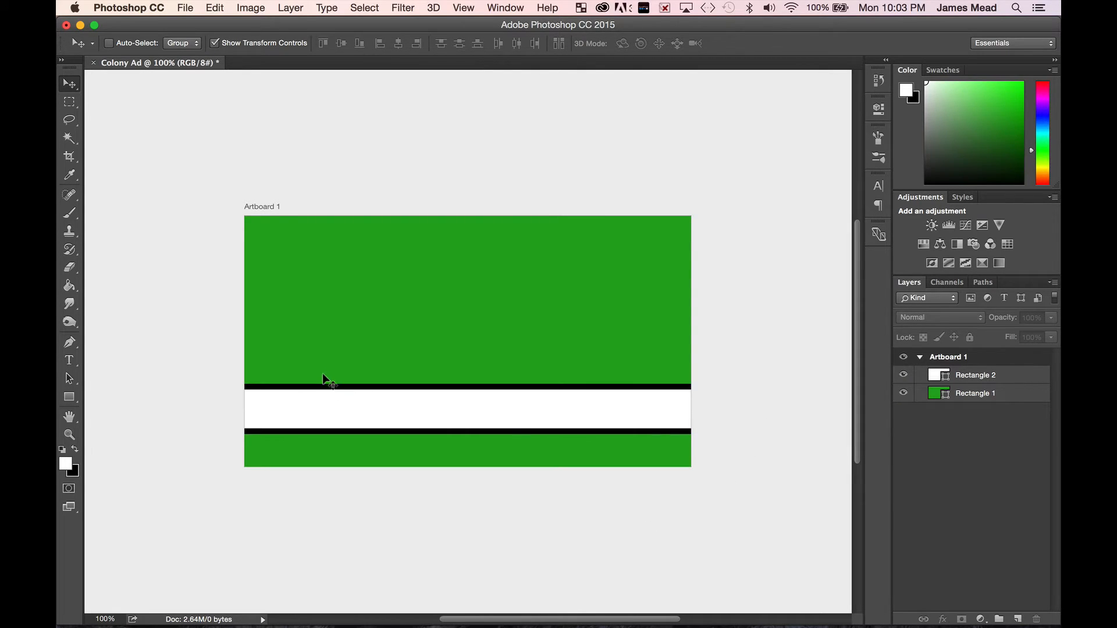
# Step: Try to move the white band and the green background with no layer selected
pyautogui.click(342, 412)
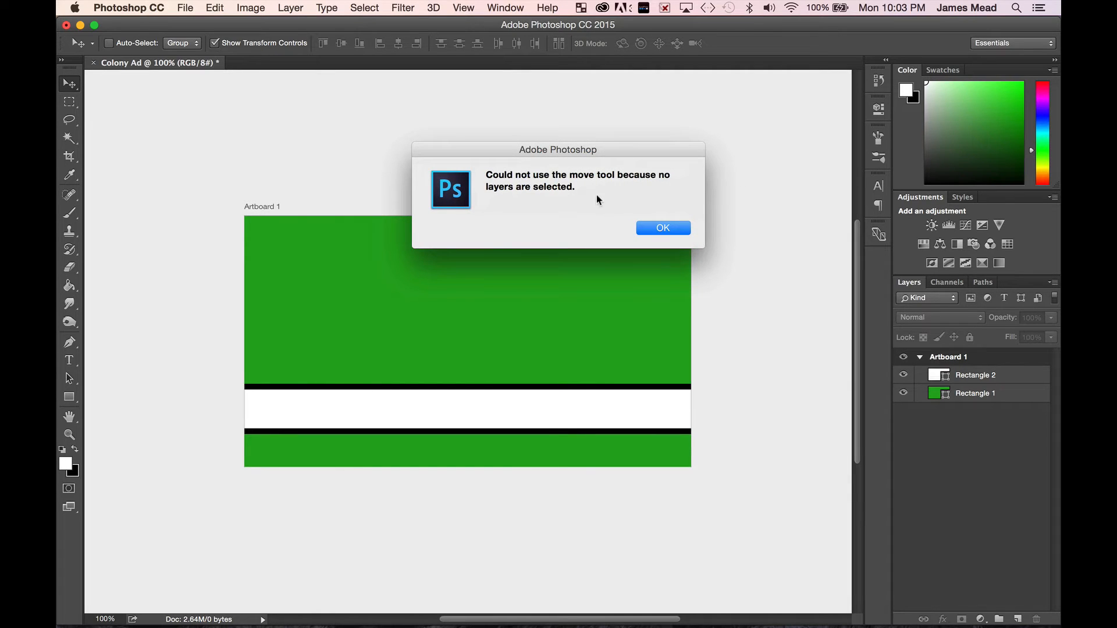
pyautogui.click(662, 229)
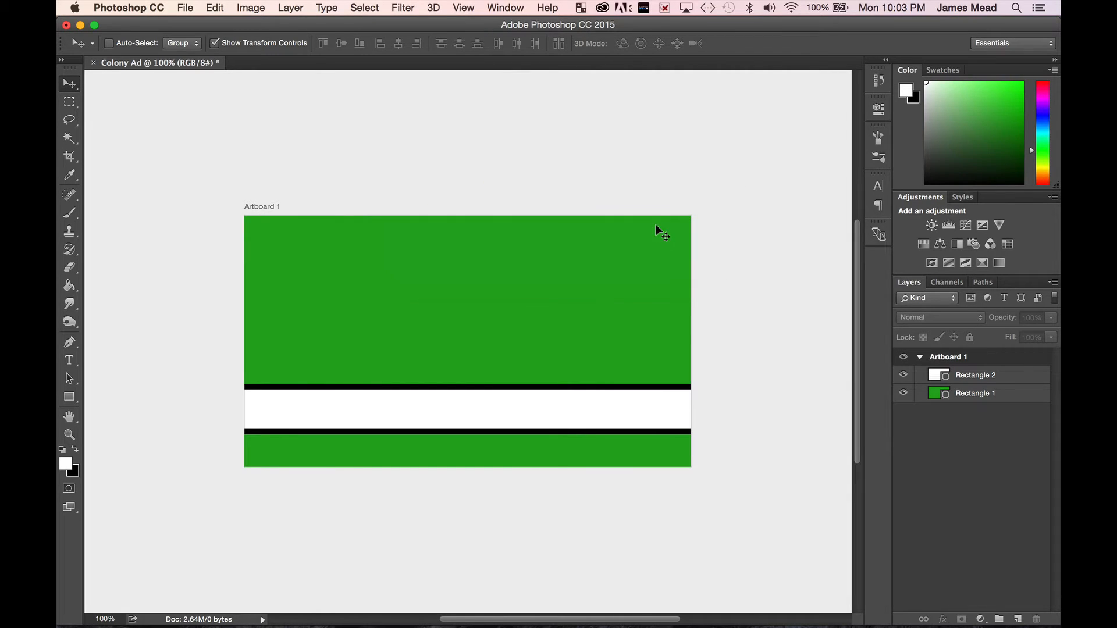
pyautogui.click(599, 355)
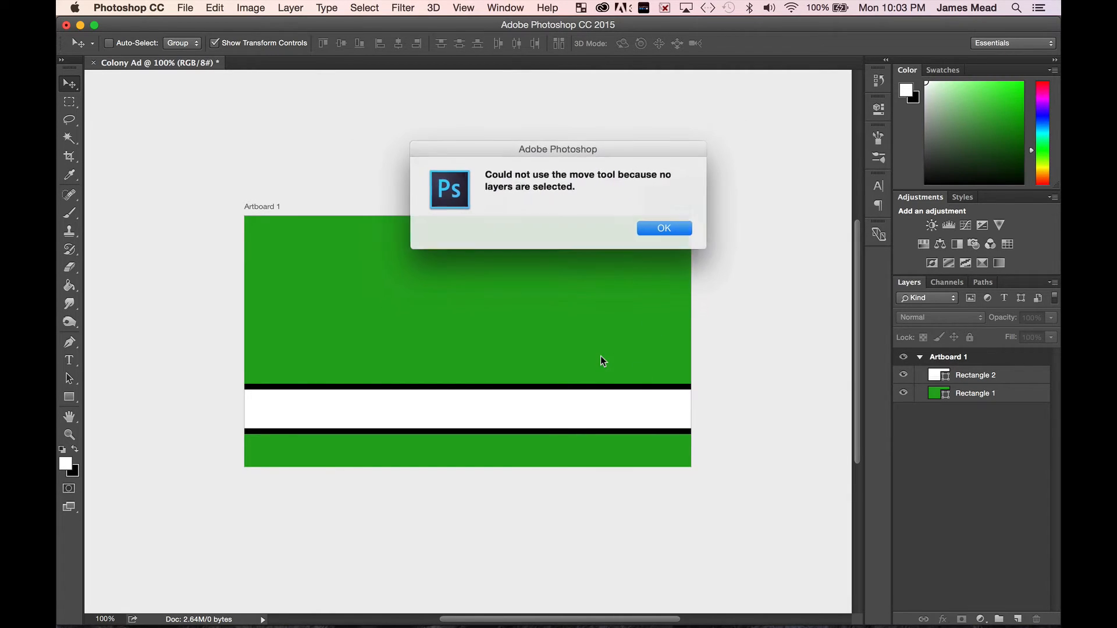
pyautogui.click(648, 224)
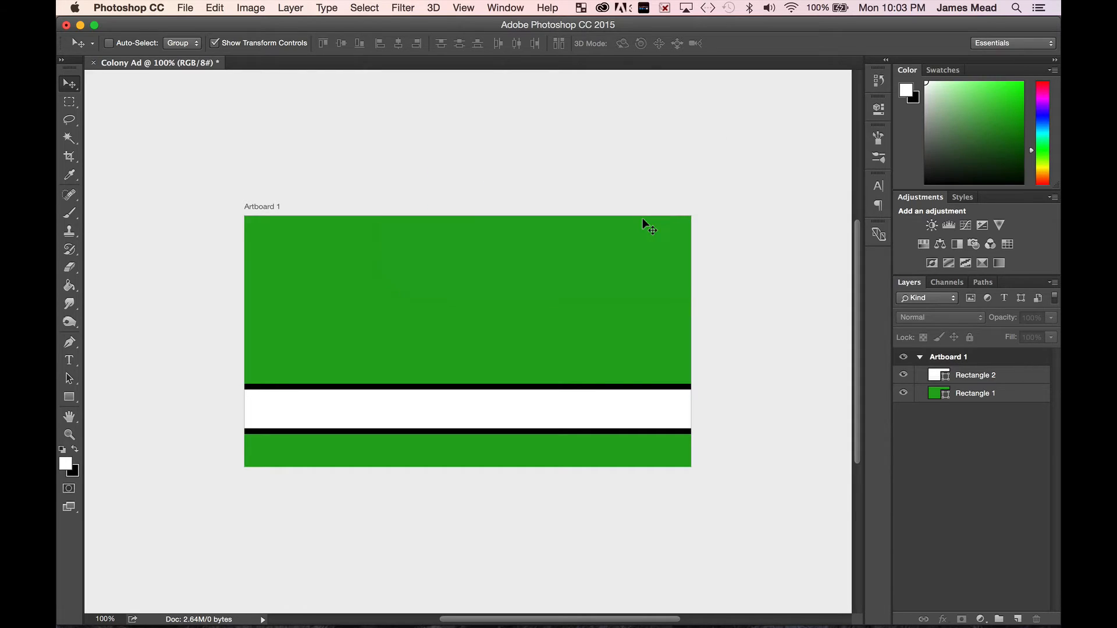
# Step: Move the green Rectangle 1 background sideways across the artboard and undo the move
pyautogui.click(1013, 390)
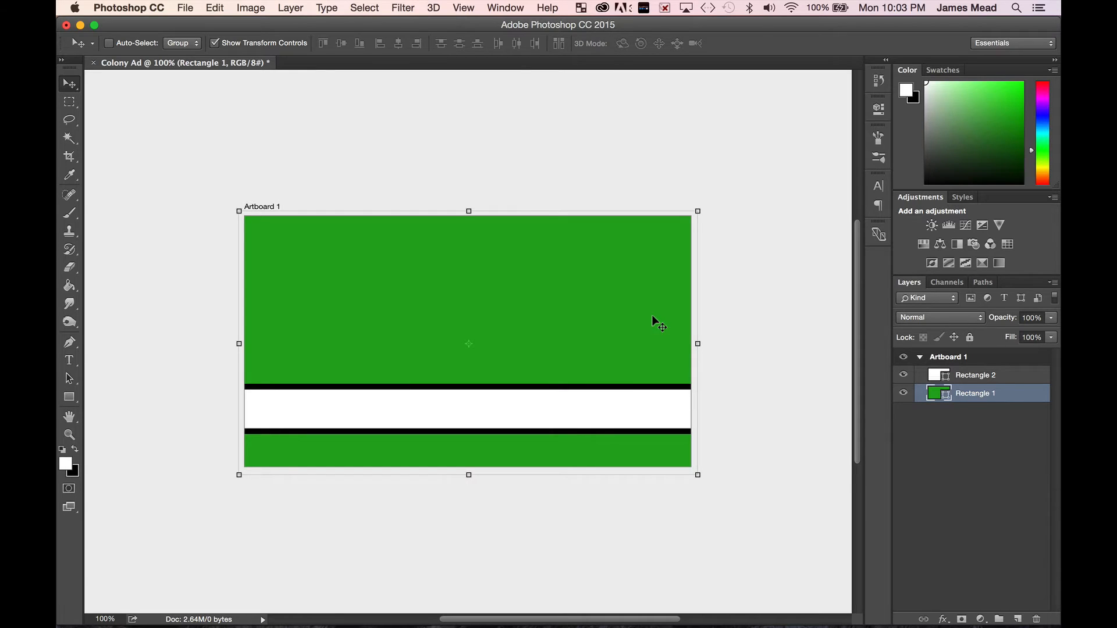
pyautogui.moveTo(652, 315); pyautogui.dragTo(753, 319)
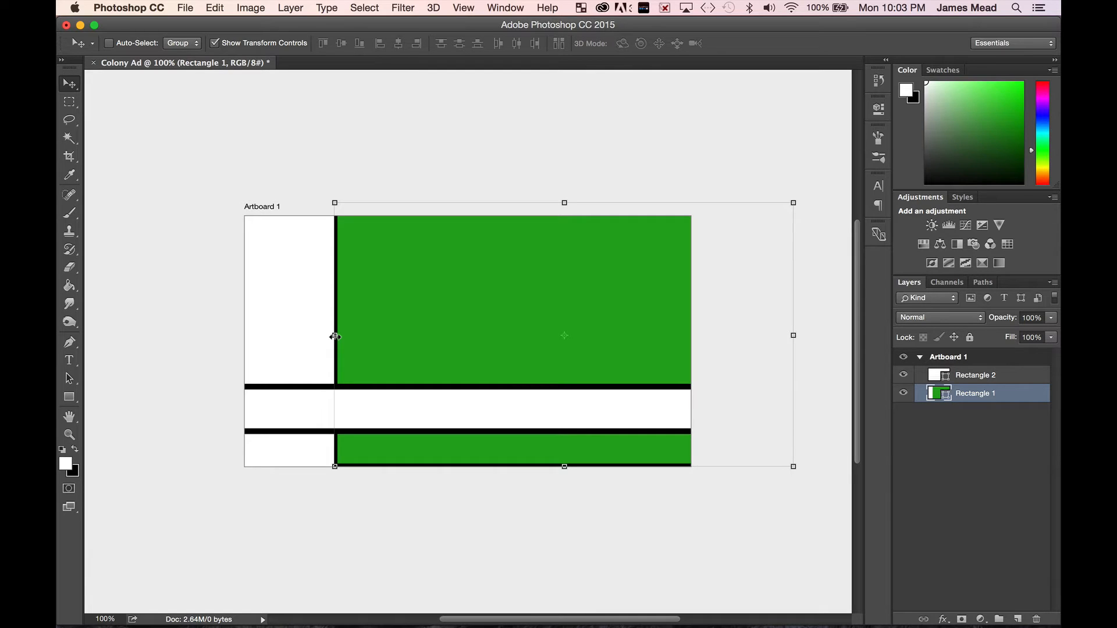
pyautogui.press('super+z')
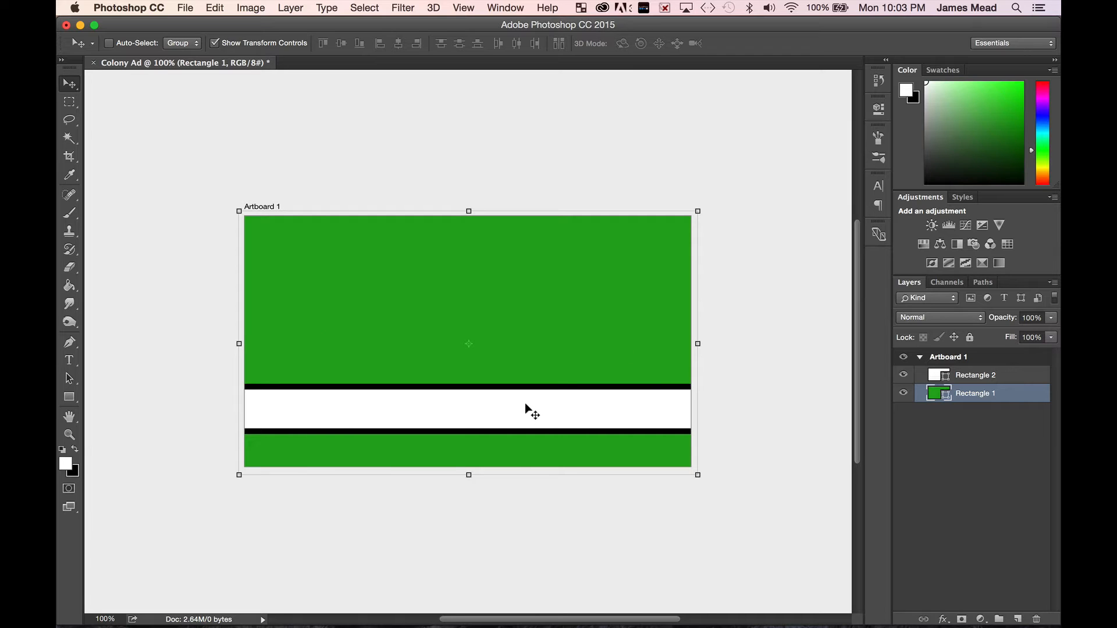
pyautogui.click(216, 9)
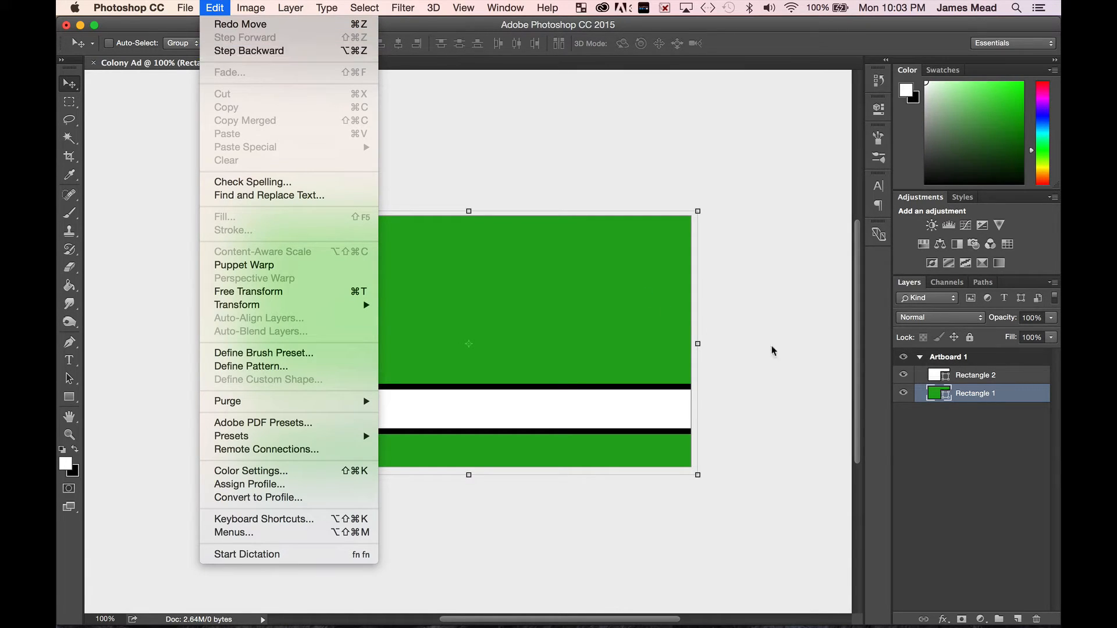
pyautogui.click(911, 451)
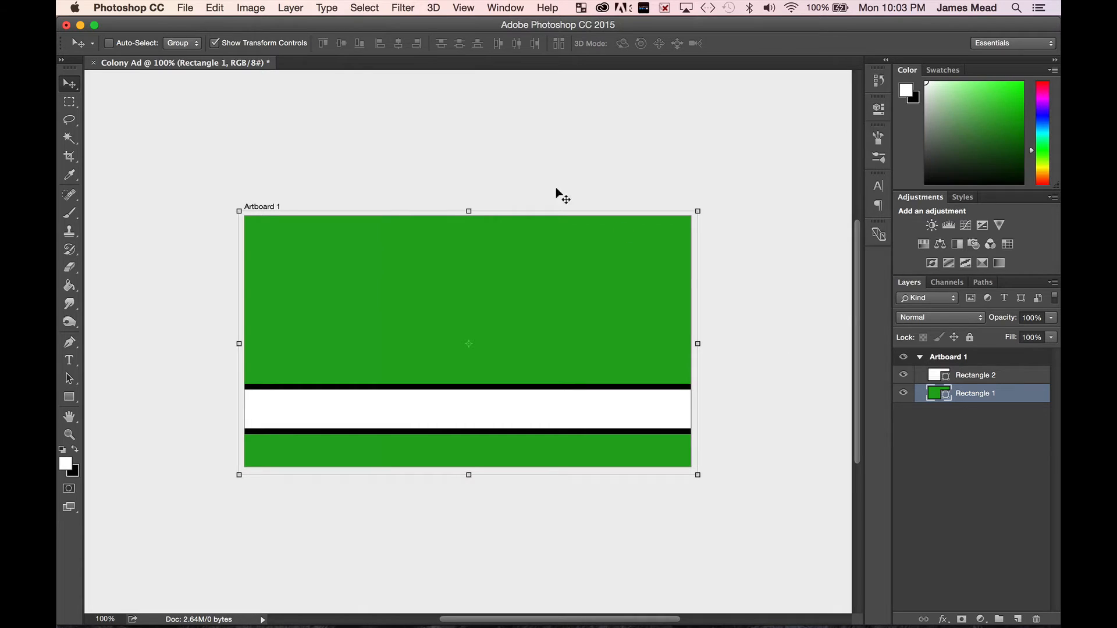
# Step: Place Colony Logo 4.png from the Photoshop Lesson 1 folder on the Desktop as an embedded image
pyautogui.click(187, 11)
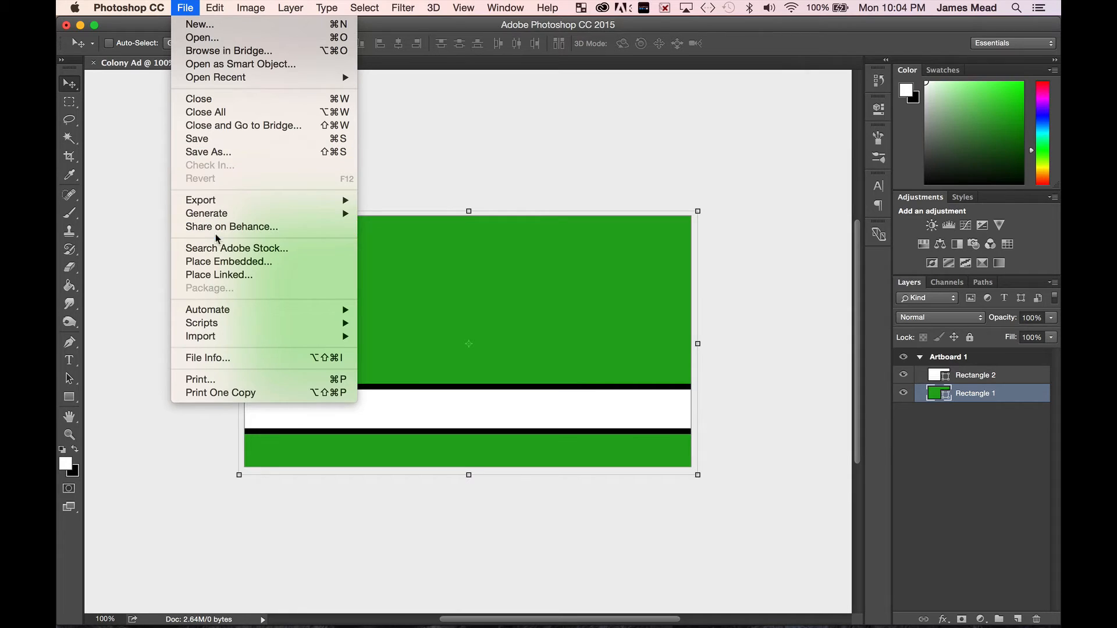
pyautogui.click(227, 263)
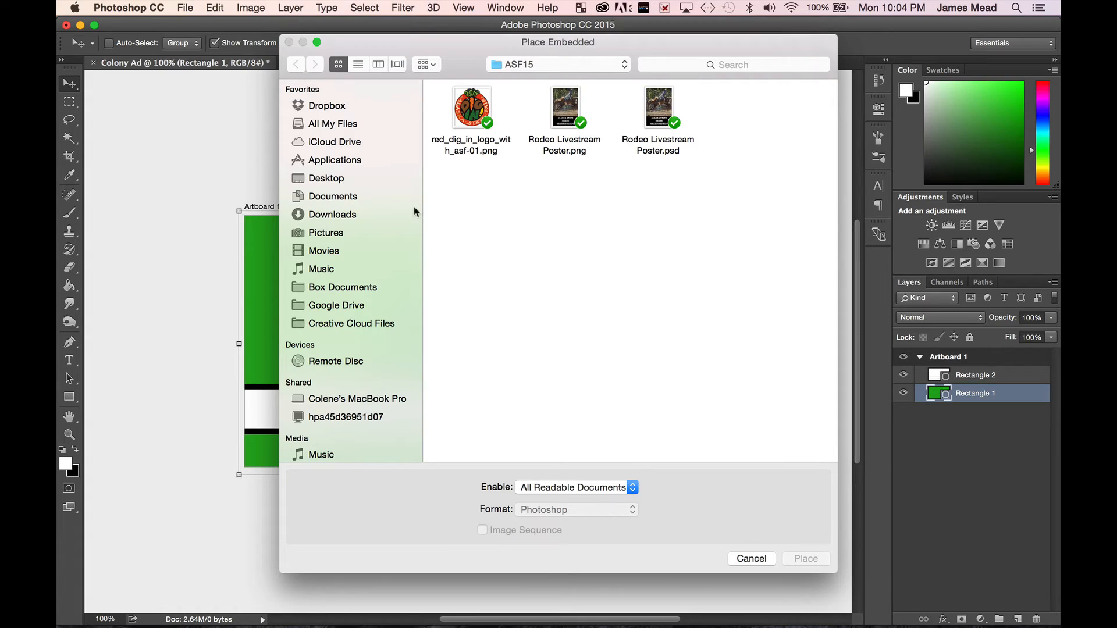
pyautogui.click(336, 181)
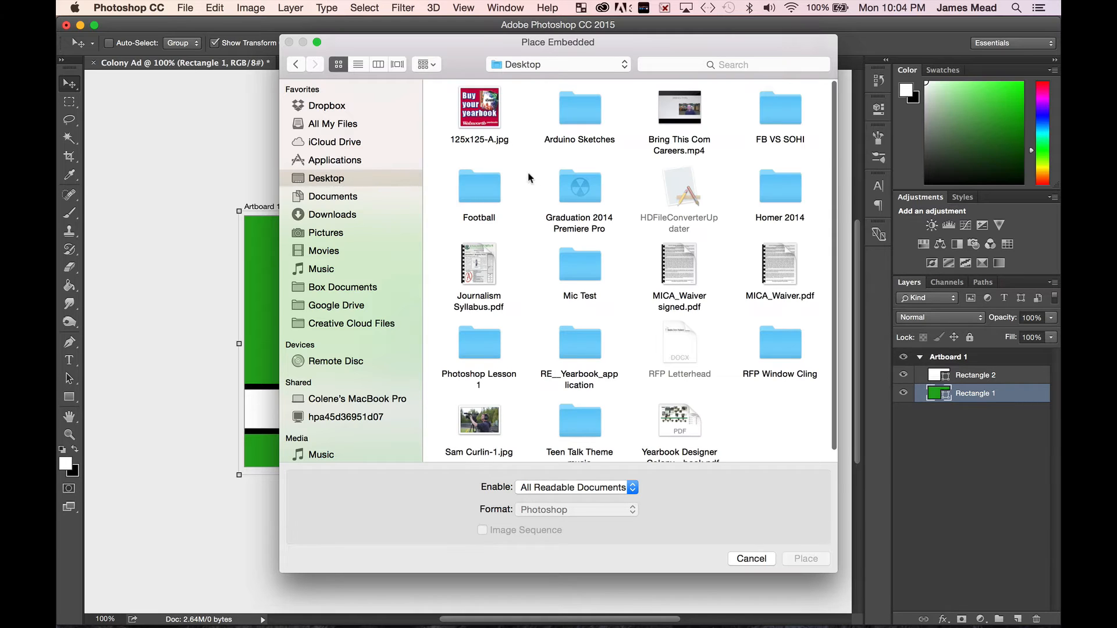
pyautogui.scroll(-2, 537, 222)
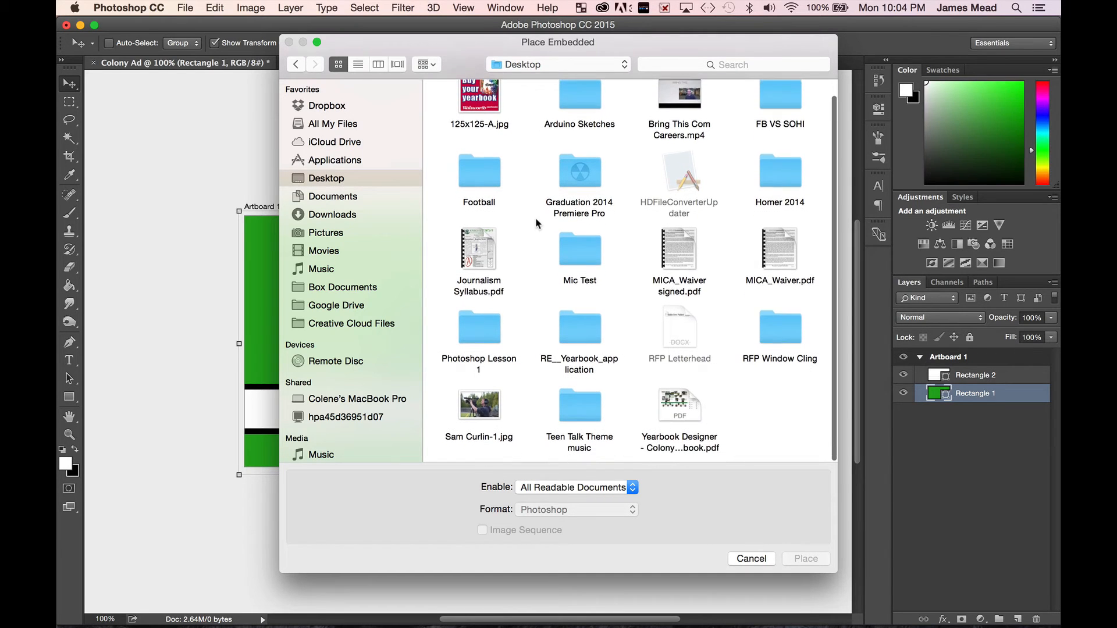
pyautogui.doubleClick(481, 336)
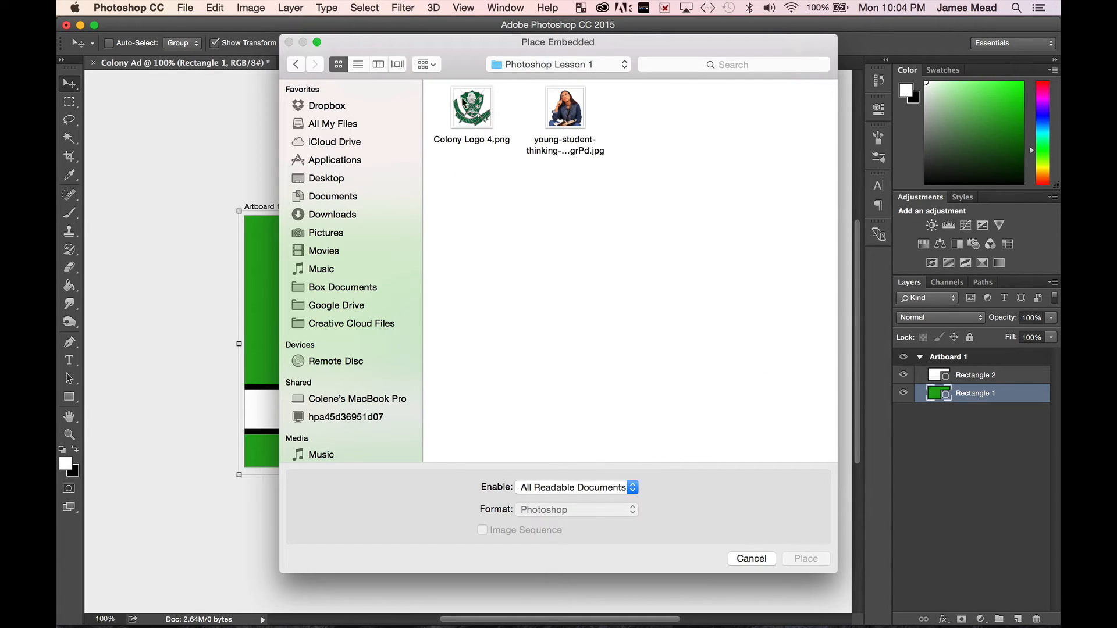
pyautogui.click(470, 111)
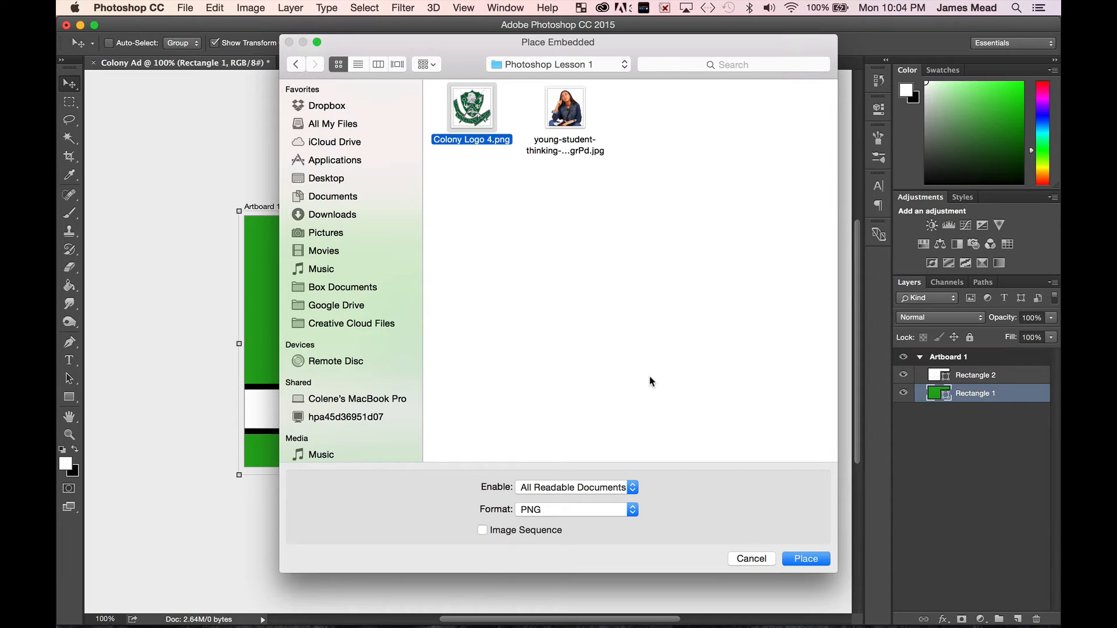
pyautogui.click(796, 558)
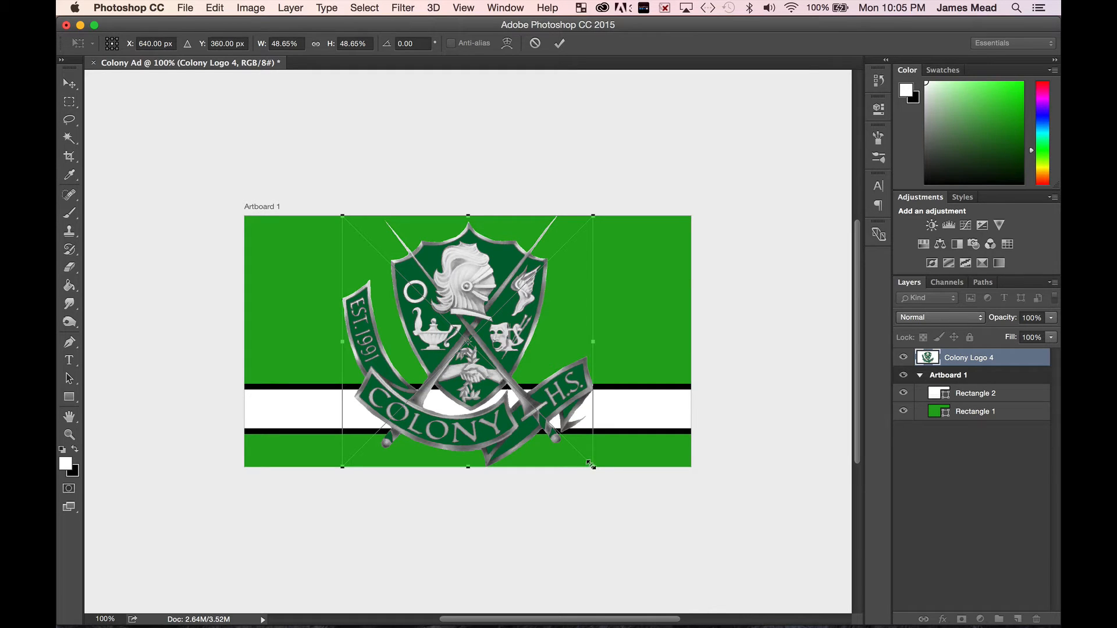
# Step: Scale the placed logo to about 22% and position it in the artboard's upper-left area, centred near X 239, Y 242 px
pyautogui.moveTo(588, 464); pyautogui.dragTo(467, 316)
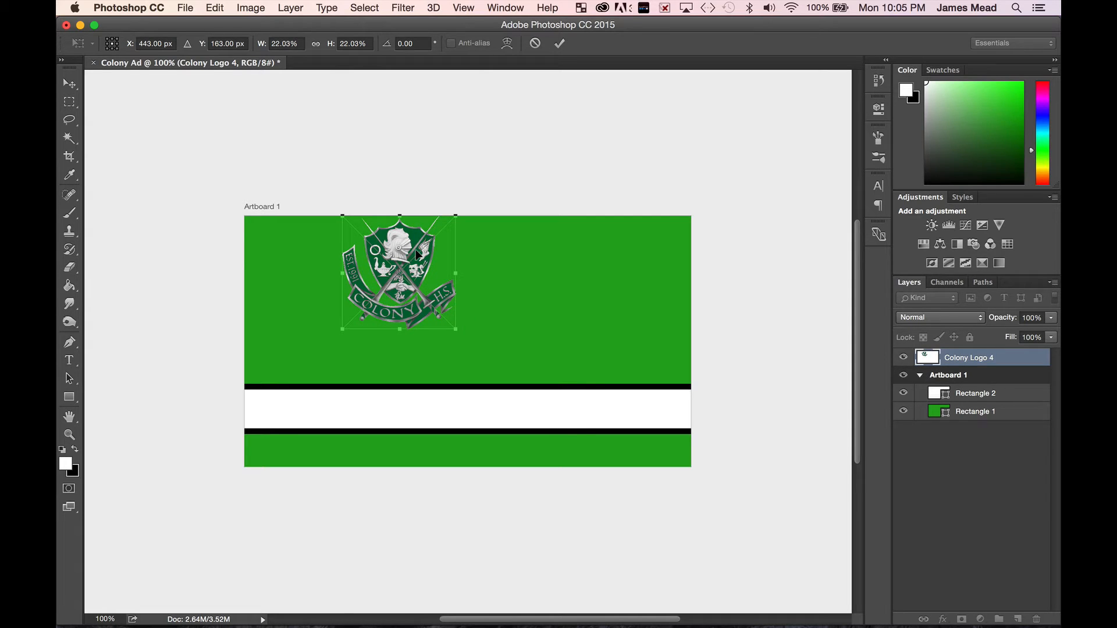
pyautogui.moveTo(416, 254); pyautogui.dragTo(346, 279)
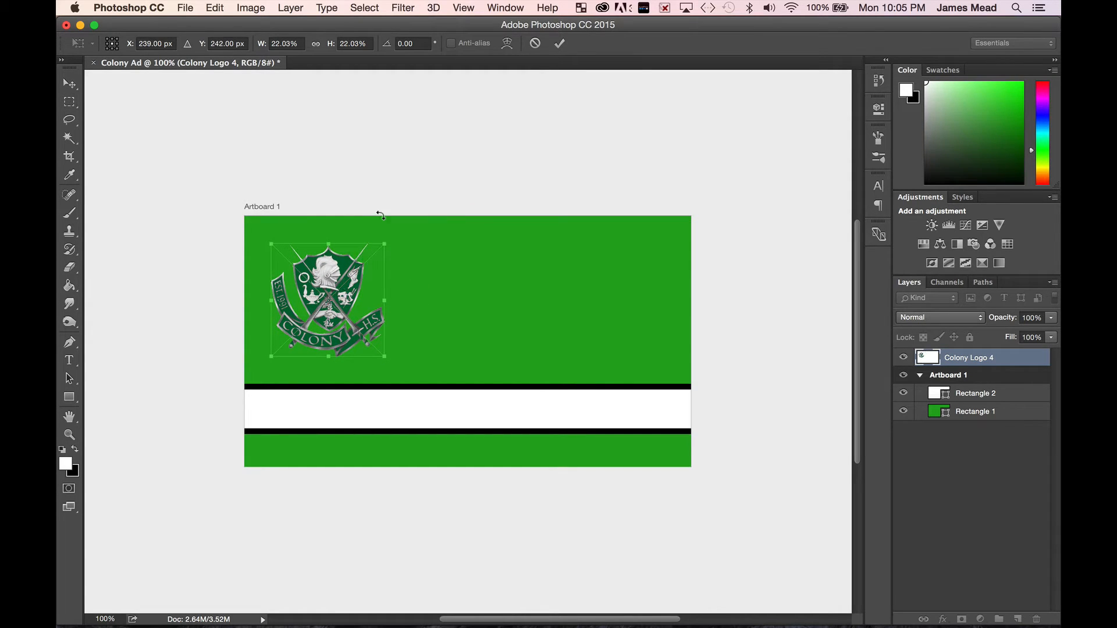
pyautogui.press('Return')
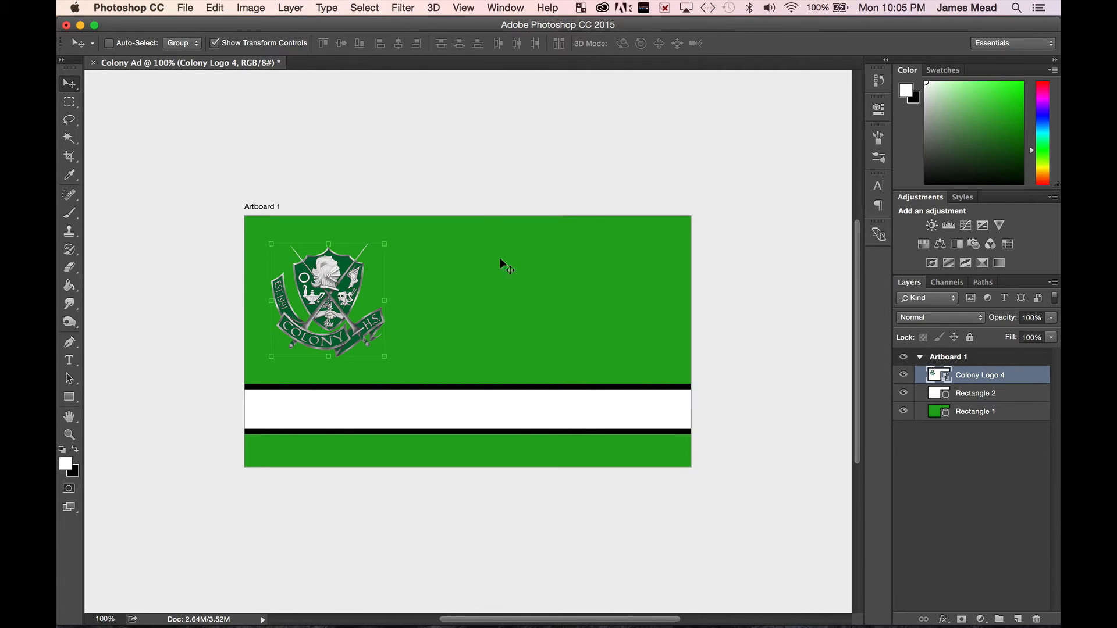
# Step: Try rotating the logo about a shifted and a centred reference point, undoing each rotation
pyautogui.press('super+t')
pyautogui.moveTo(346, 290)
pyautogui.mouseDown()
pyautogui.moveTo(368, 306)
pyautogui.moveTo(329, 299)
pyautogui.moveTo(348, 313)
pyautogui.moveTo(329, 318)
pyautogui.moveTo(358, 307)
pyautogui.moveTo(347, 294)
pyautogui.moveTo(362, 291)
pyautogui.mouseUp()
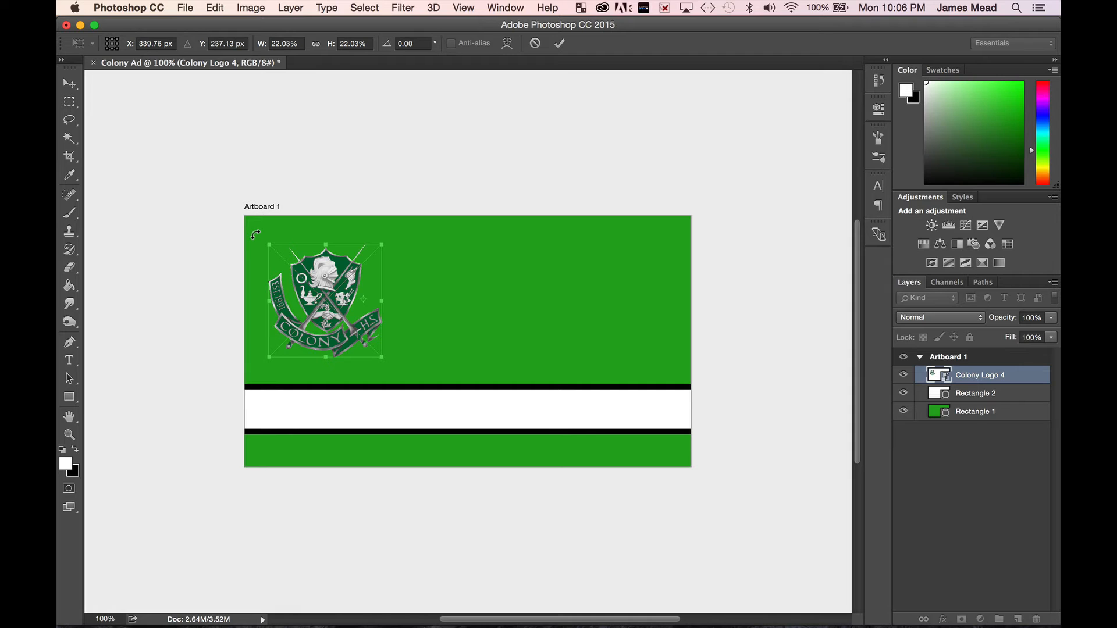
pyautogui.moveTo(256, 234)
pyautogui.mouseDown()
pyautogui.moveTo(270, 195)
pyautogui.moveTo(333, 122)
pyautogui.moveTo(291, 182)
pyautogui.moveTo(285, 372)
pyautogui.moveTo(247, 224)
pyautogui.moveTo(313, 185)
pyautogui.moveTo(263, 245)
pyautogui.moveTo(264, 268)
pyautogui.moveTo(274, 230)
pyautogui.mouseUp()
pyautogui.press('super+z')
pyautogui.moveTo(357, 295); pyautogui.dragTo(327, 298)
pyautogui.moveTo(289, 201); pyautogui.dragTo(260, 244)
pyautogui.press('super+z')
pyautogui.click(561, 43)
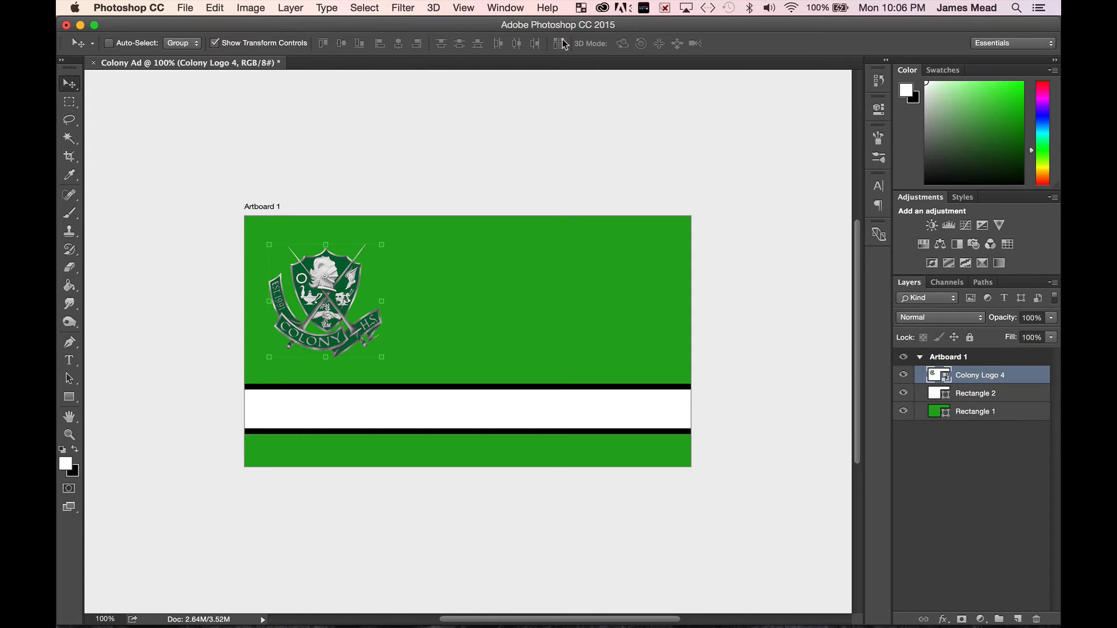
# Step: Deselect all layers and try to move the Colony logo without selecting its layer
pyautogui.click(970, 478)
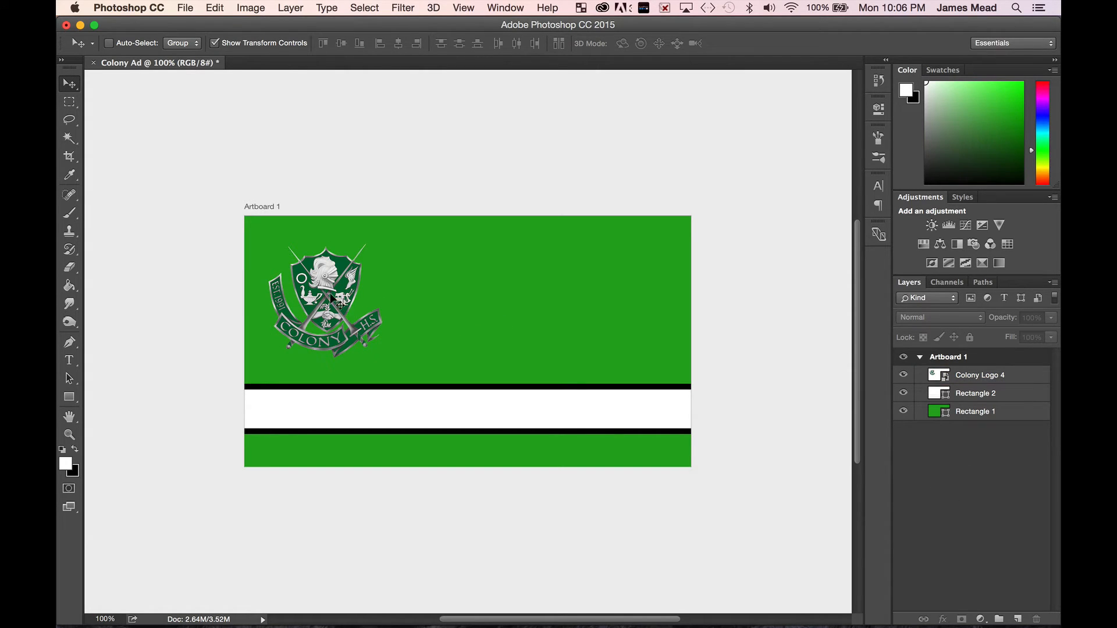
pyautogui.click(347, 272)
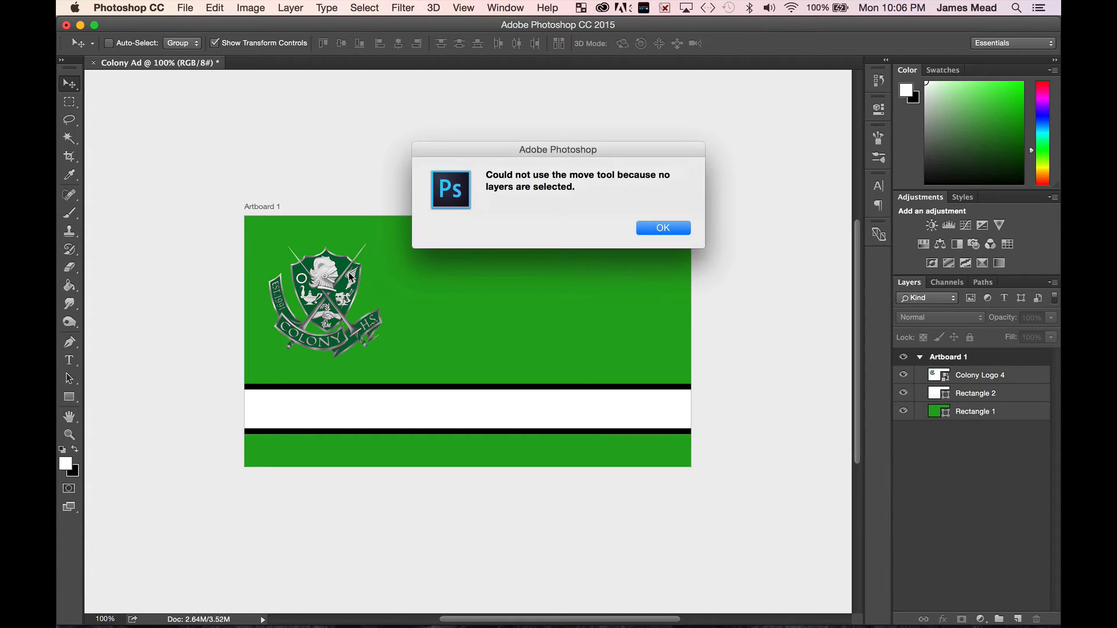
pyautogui.click(655, 236)
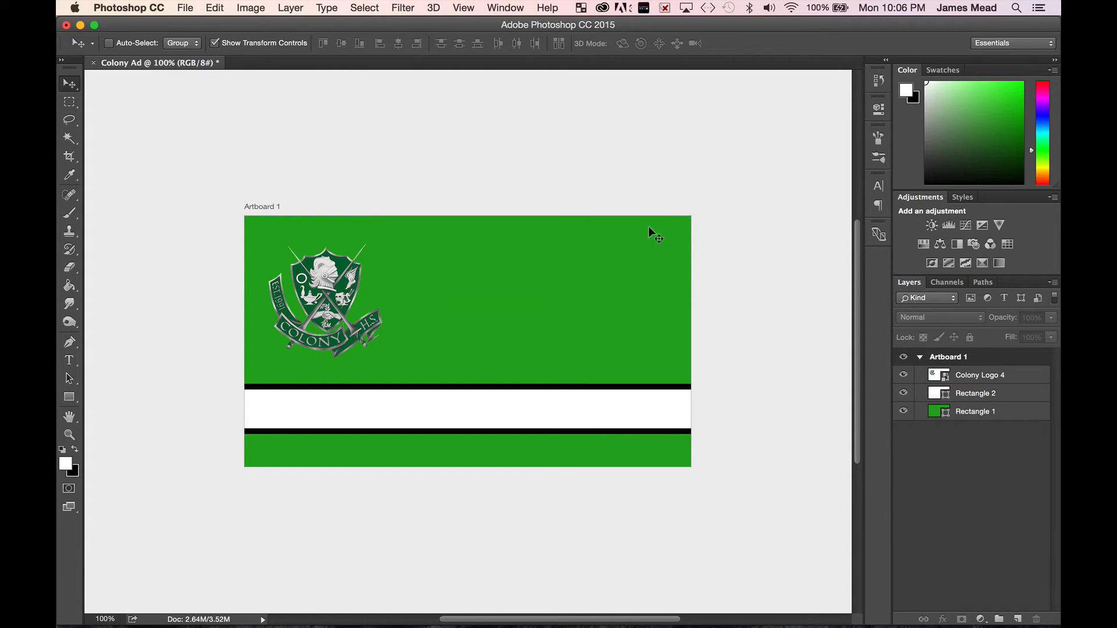
# Step: Enlarge the Colony Logo 4 layer to about 22.9% and reposition its centre to about X 226.5, Y 227.5 px
pyautogui.click(1017, 375)
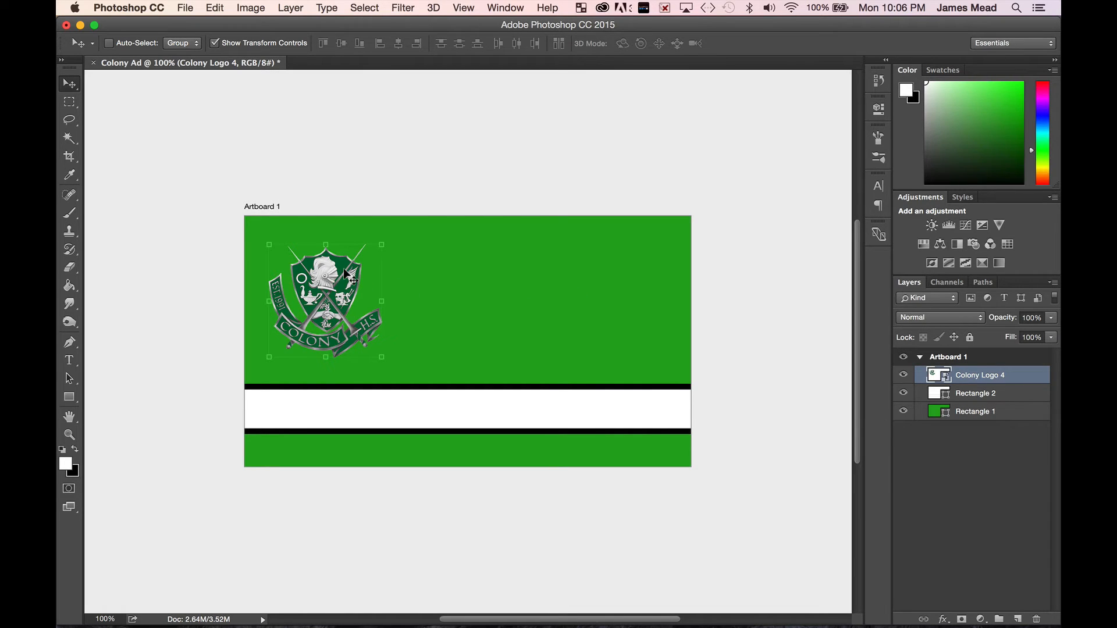
pyautogui.moveTo(343, 269); pyautogui.dragTo(384, 239)
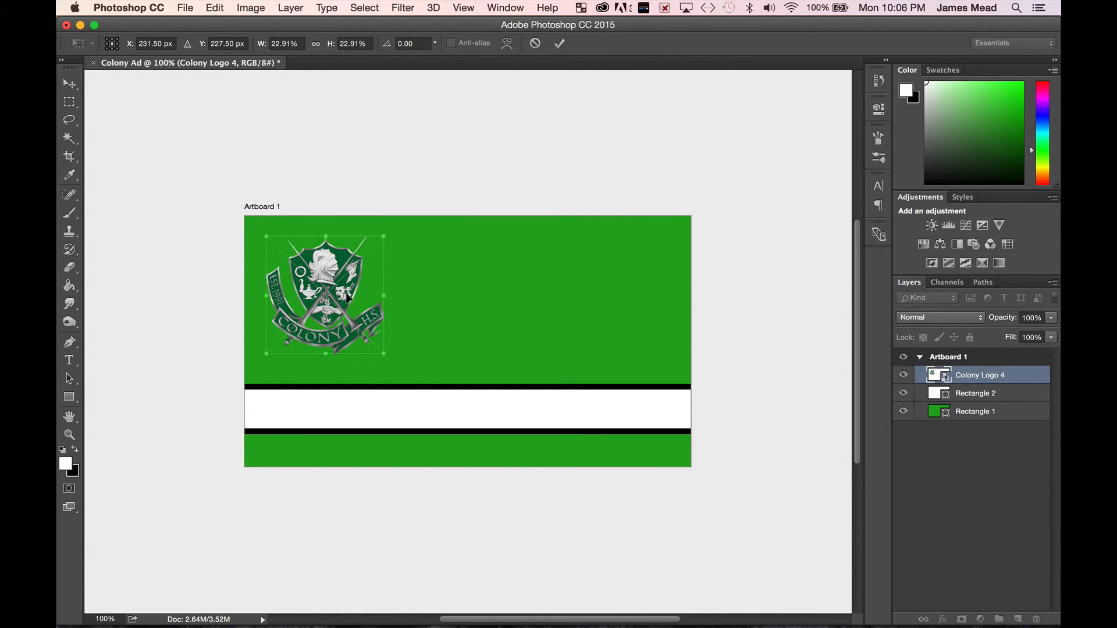
pyautogui.moveTo(345, 273)
pyautogui.mouseDown()
pyautogui.moveTo(319, 246)
pyautogui.moveTo(343, 273)
pyautogui.mouseUp()
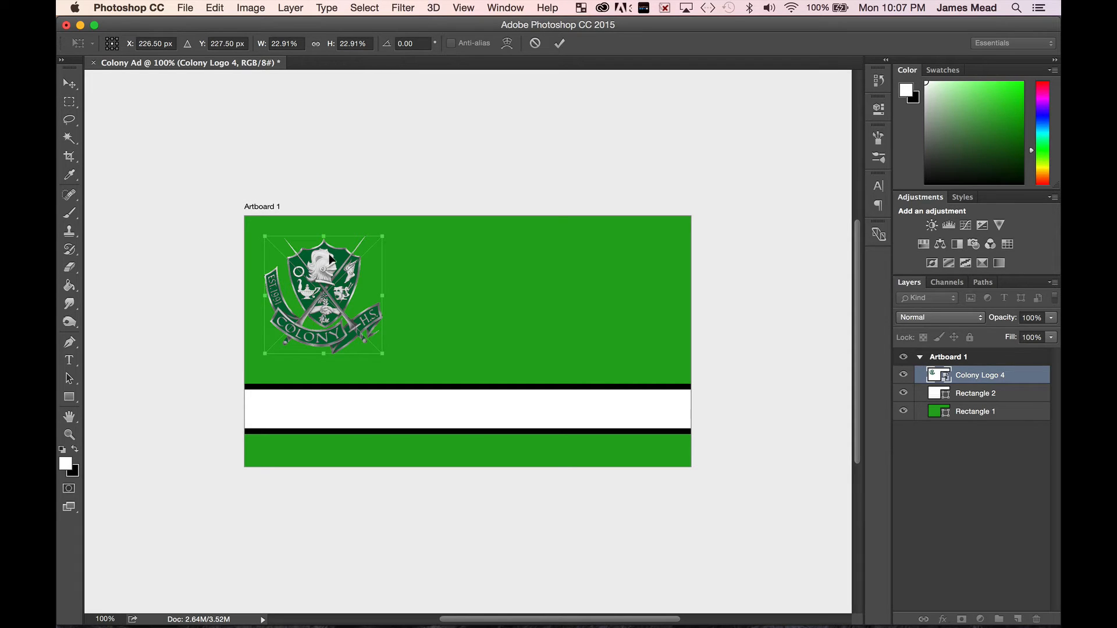
pyautogui.click(560, 47)
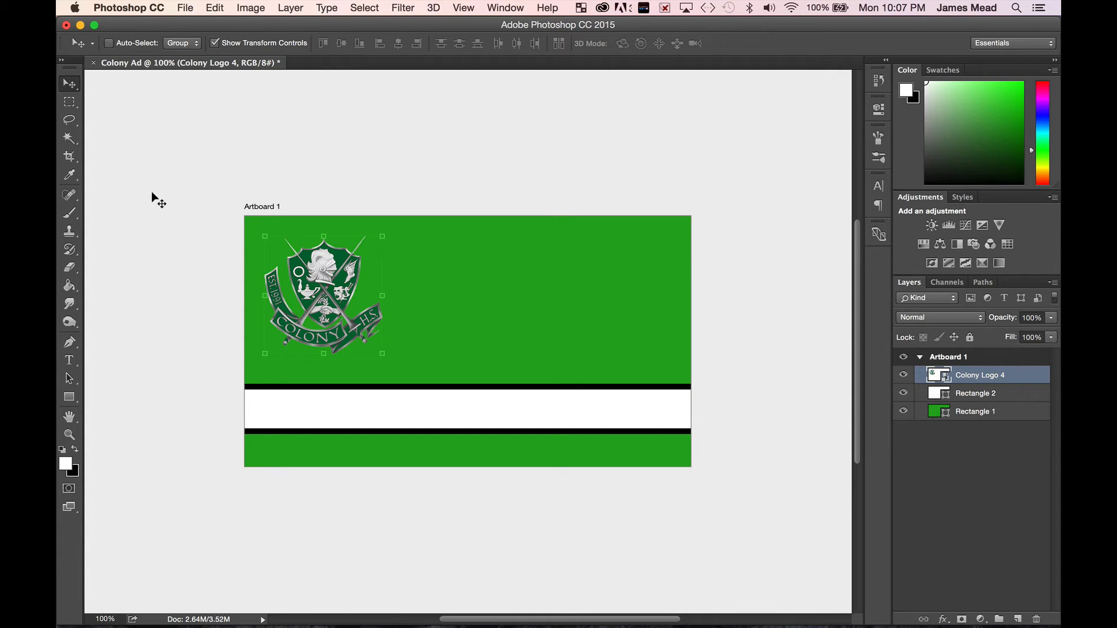
# Step: Place the young-student-thinking JPG from the Photoshop Lesson 1 folder into the ad as an embedded image
pyautogui.click(185, 8)
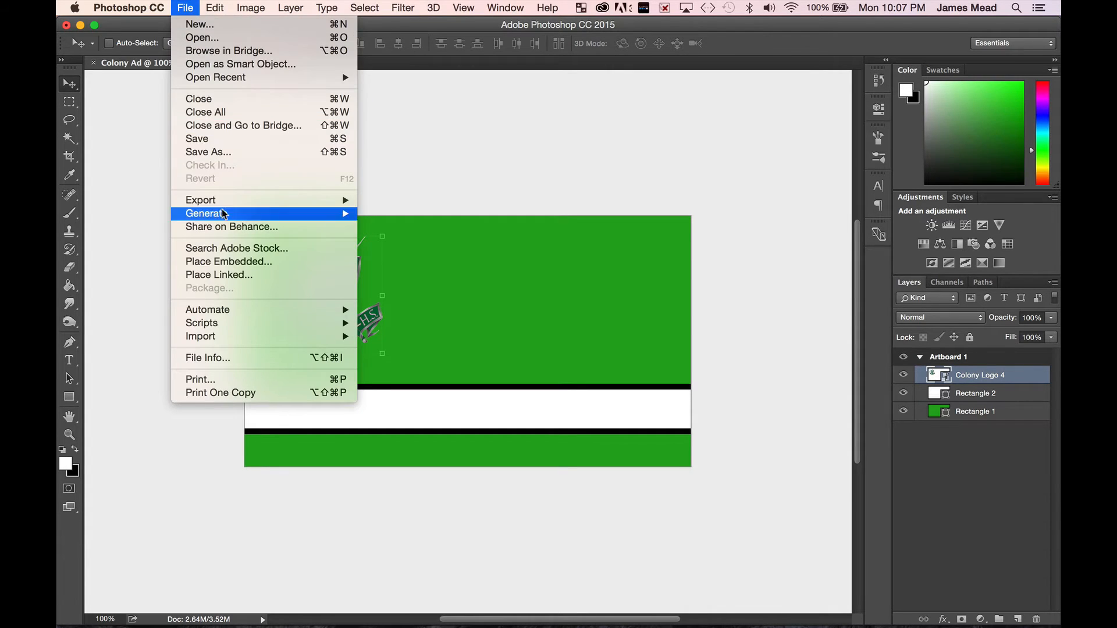
pyautogui.click(238, 261)
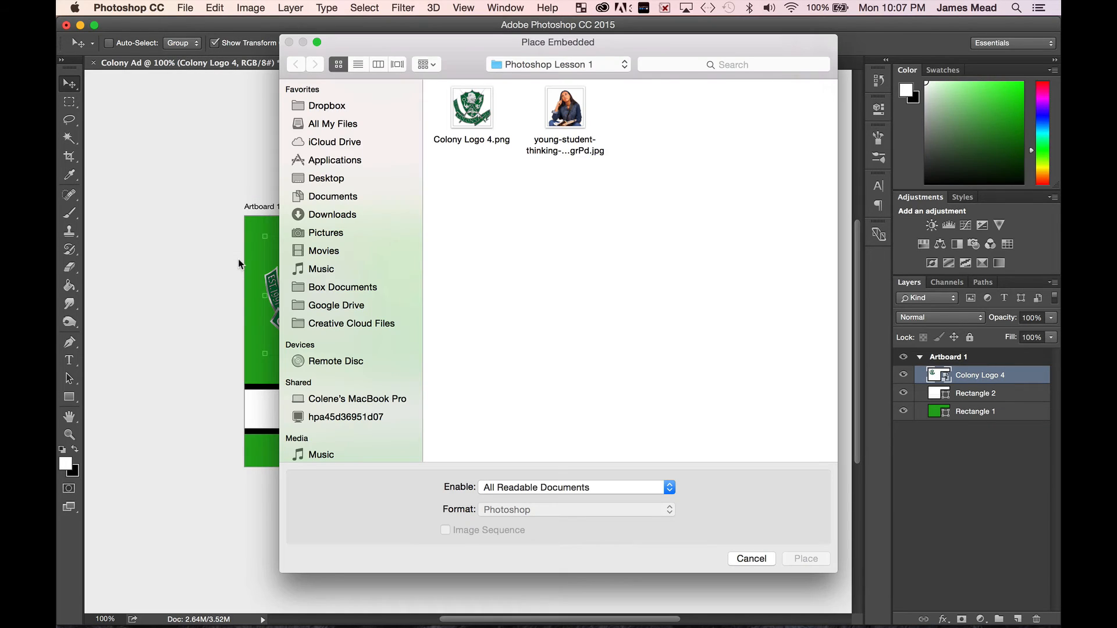
pyautogui.click(573, 107)
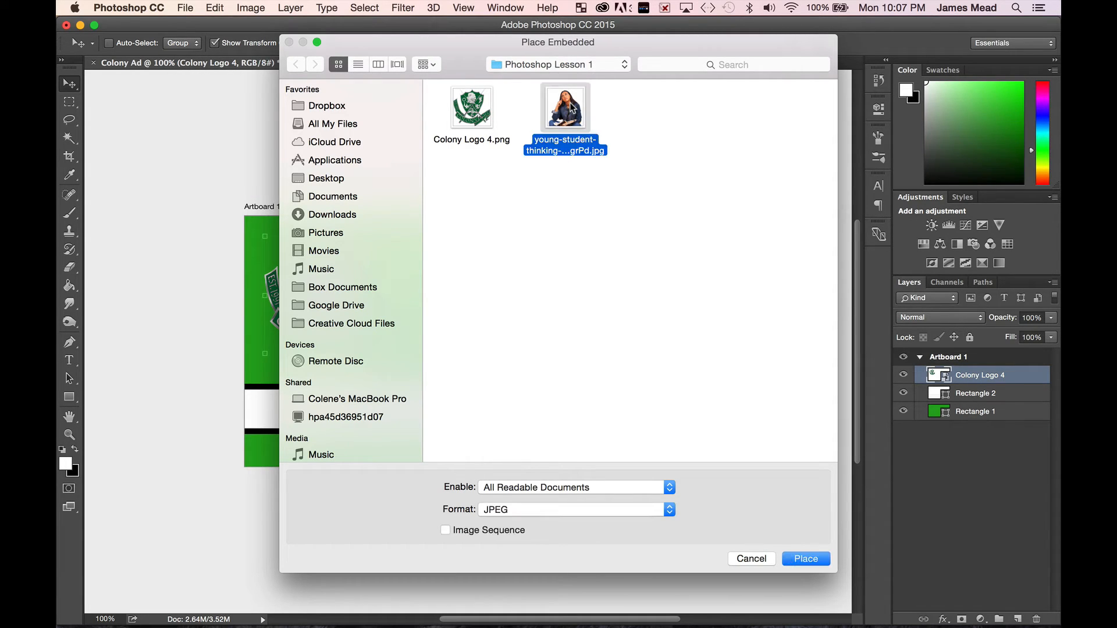
pyautogui.doubleClick(571, 107)
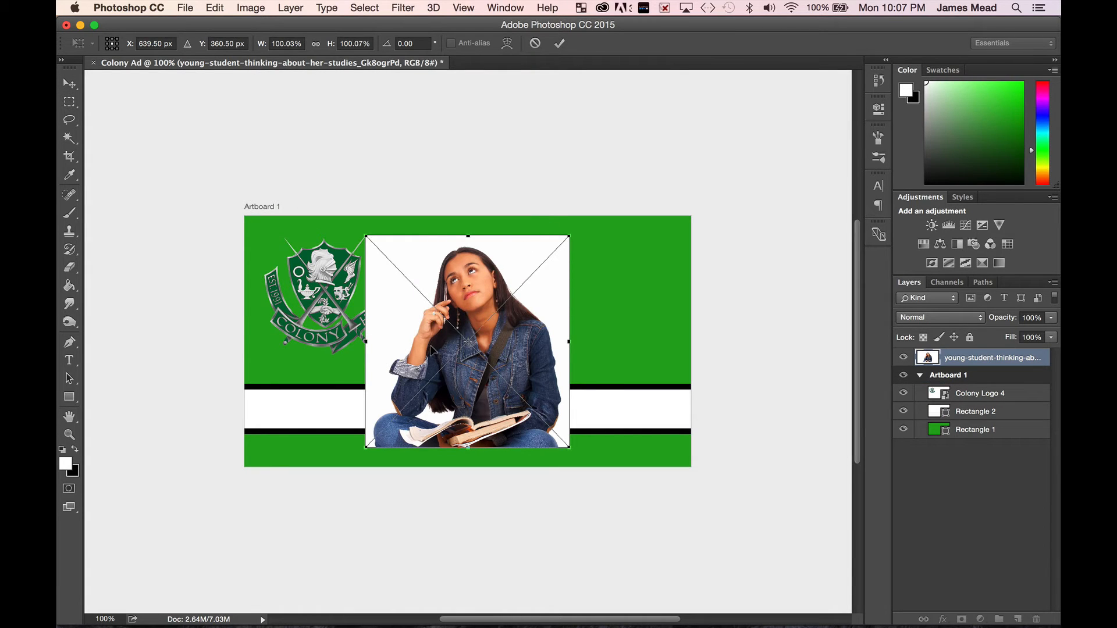
# Step: Scale the student photo to about 77% and position it above the white band, centred near X 1003, Y 250.5 px
pyautogui.moveTo(437, 352); pyautogui.dragTo(530, 335)
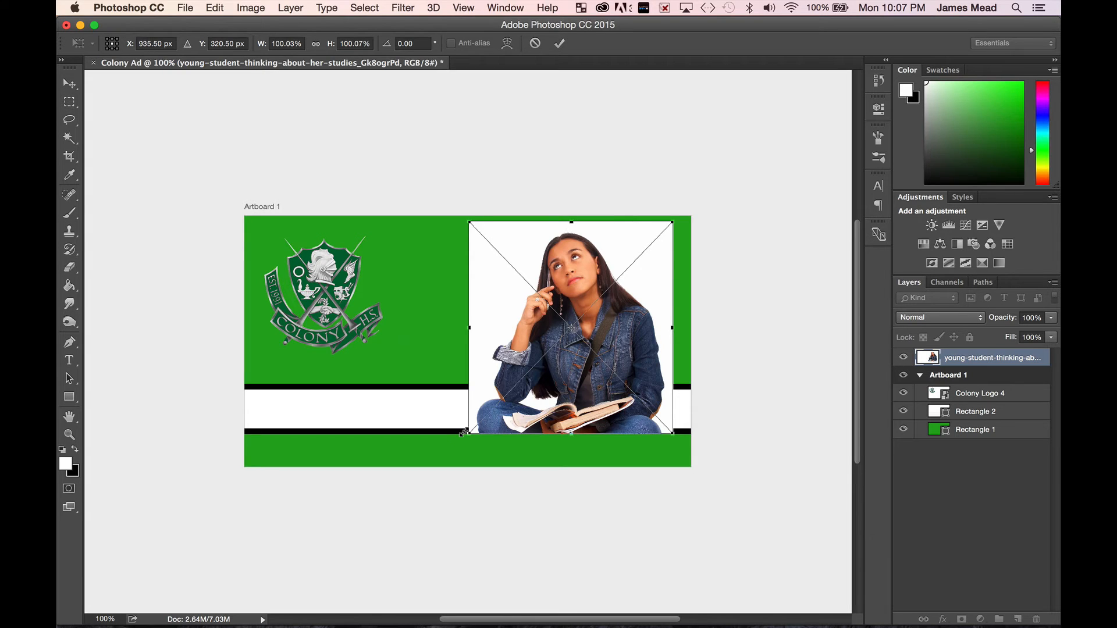
pyautogui.moveTo(462, 434); pyautogui.dragTo(500, 381)
pyautogui.moveTo(504, 376); pyautogui.dragTo(506, 378)
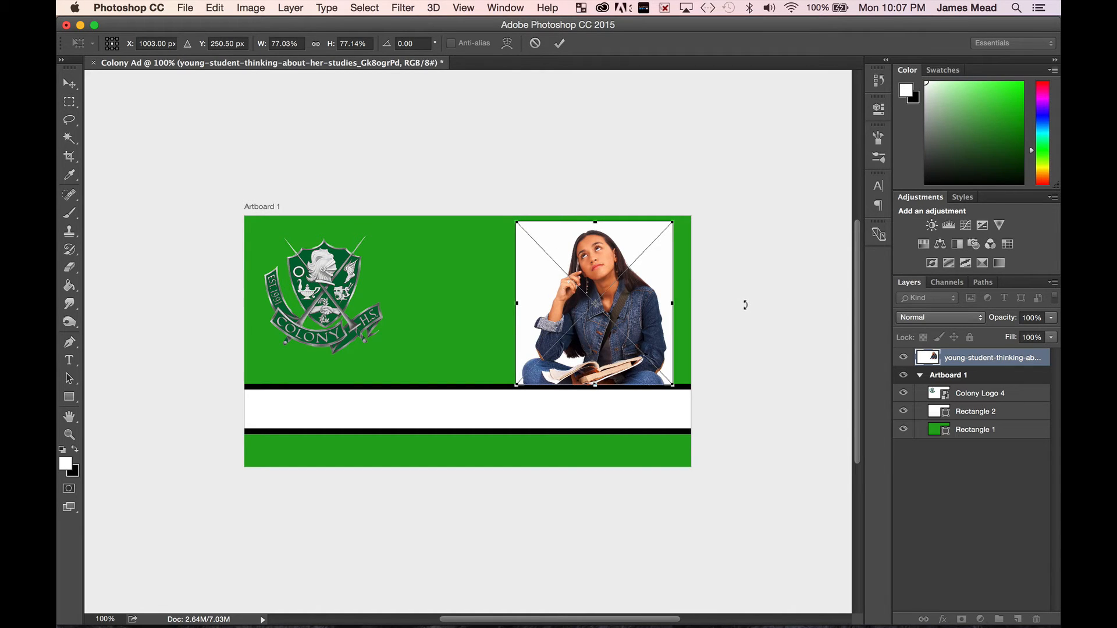
pyautogui.click(562, 40)
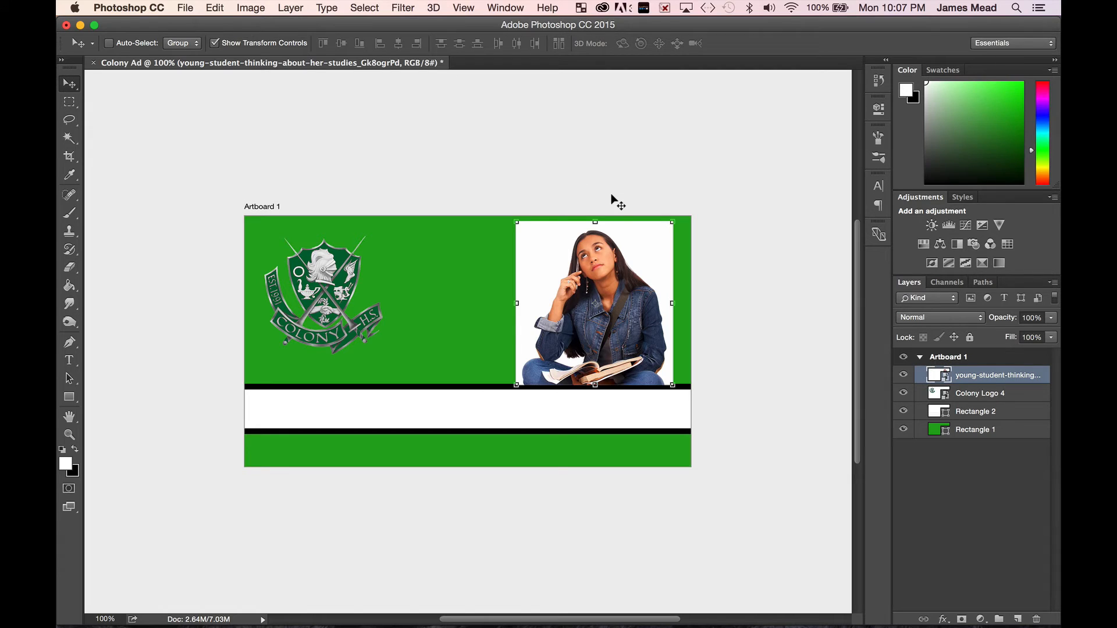
# Step: Move the Rectangle 2 layer above the student photo in Artboard 1's stacking order, and select the student photo layer
pyautogui.click(913, 516)
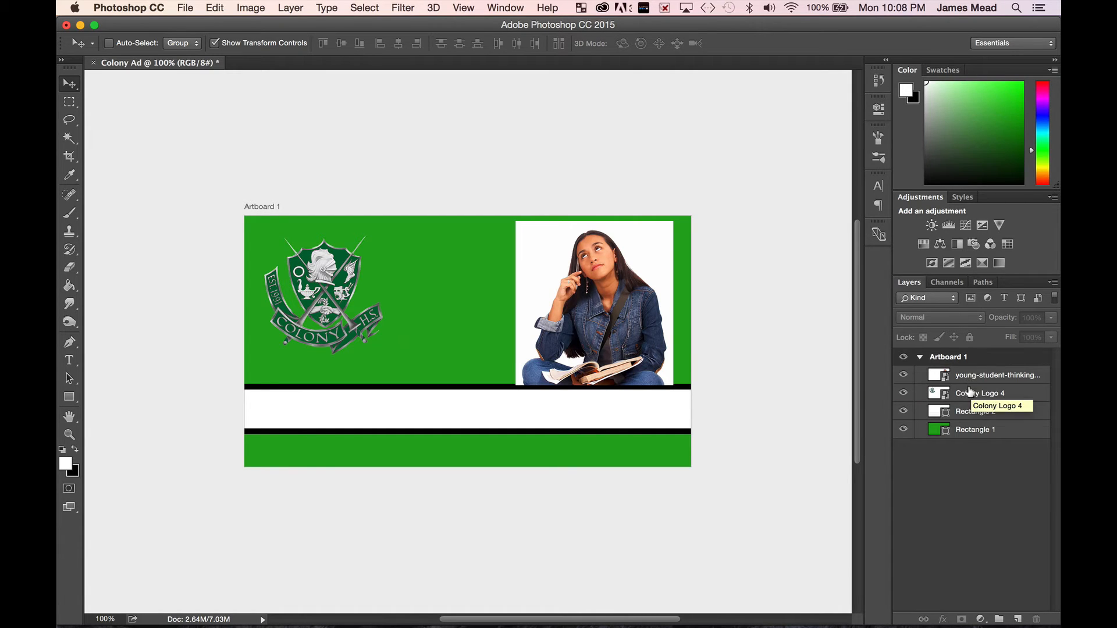
pyautogui.moveTo(964, 409); pyautogui.dragTo(969, 362)
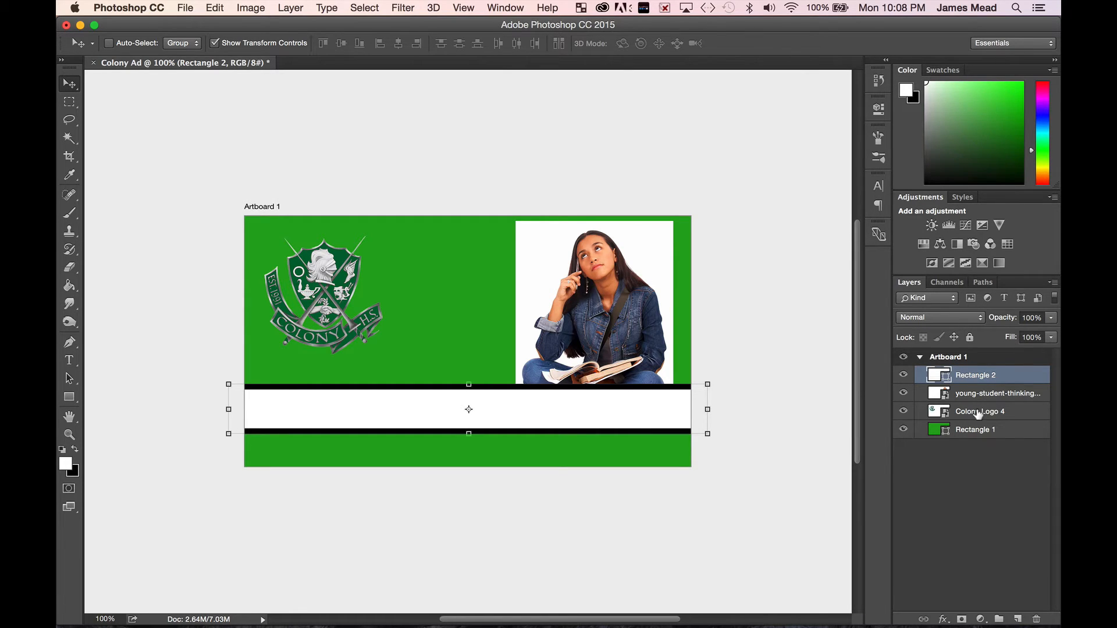
pyautogui.click(992, 393)
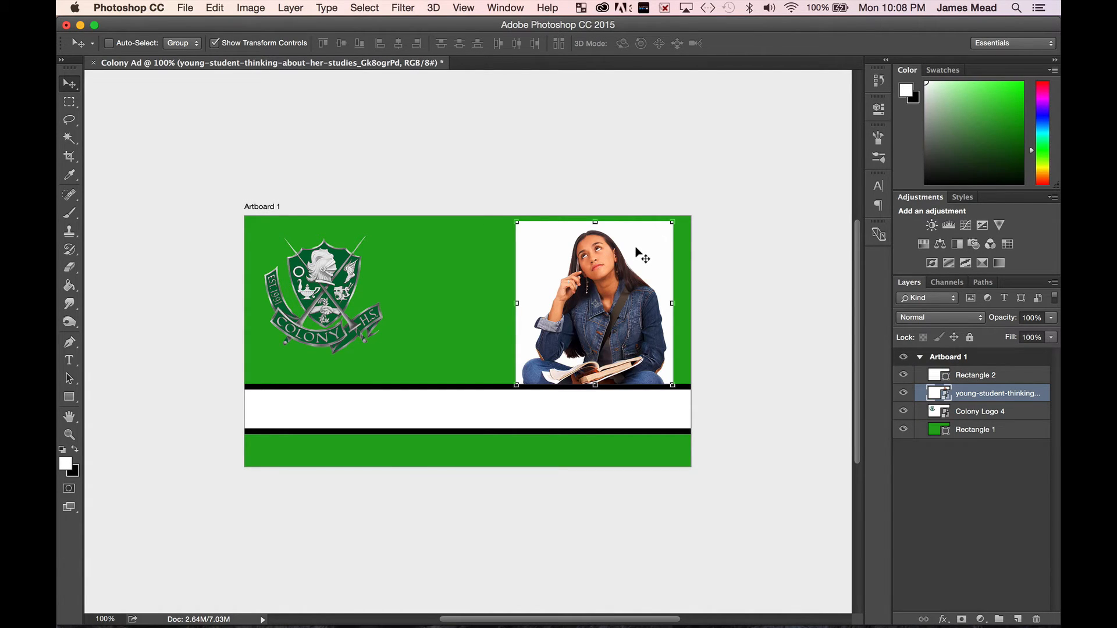
pyautogui.click(358, 8)
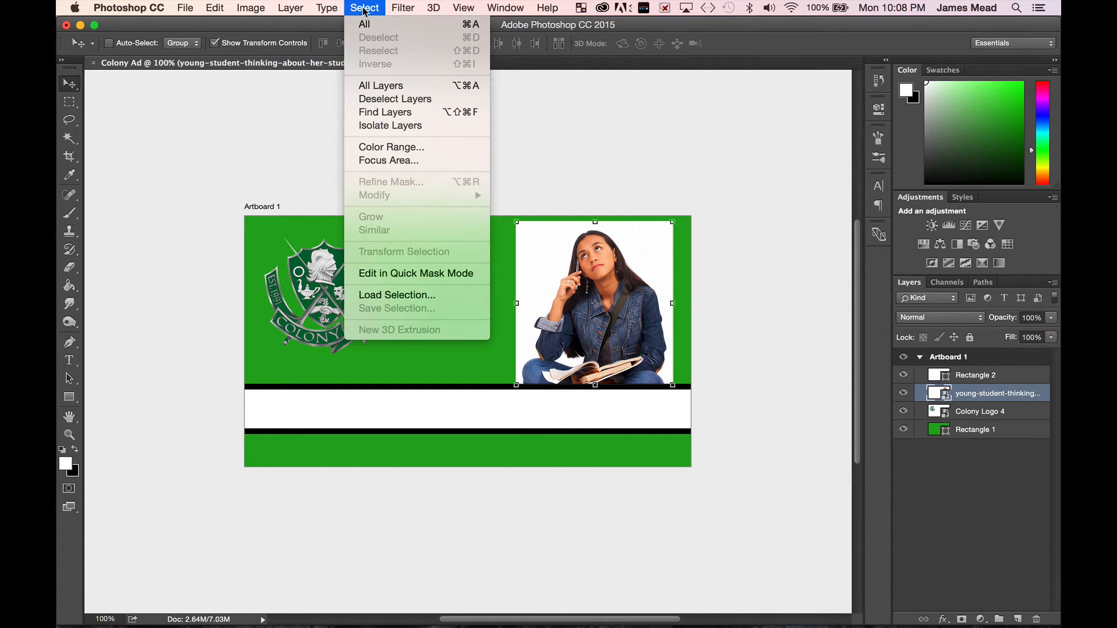
pyautogui.click(68, 139)
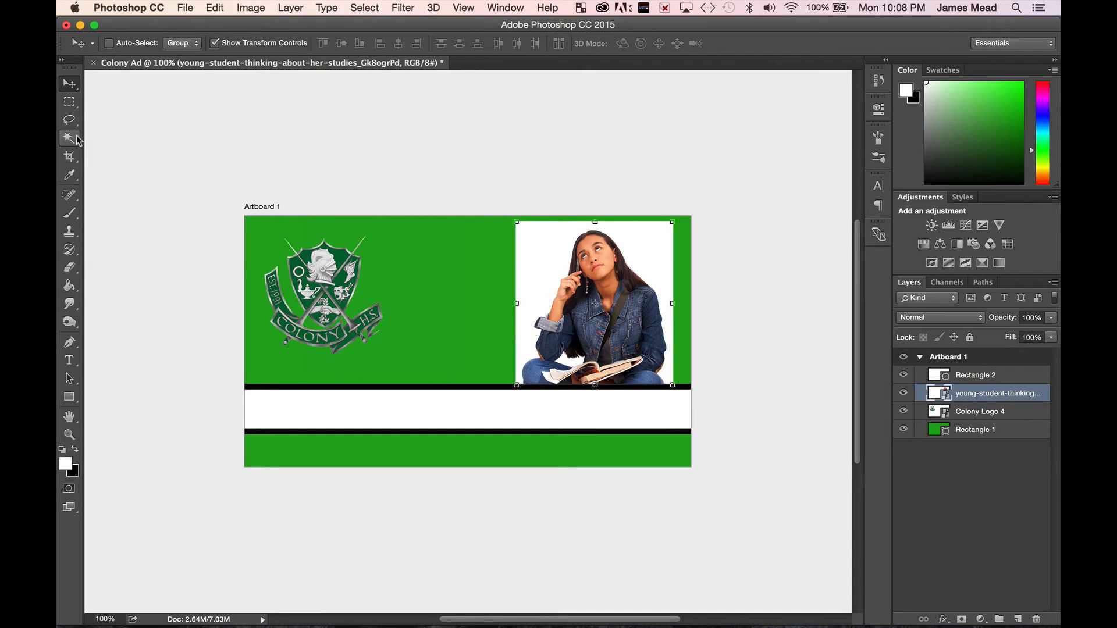
pyautogui.click(67, 105)
pyautogui.click(67, 109)
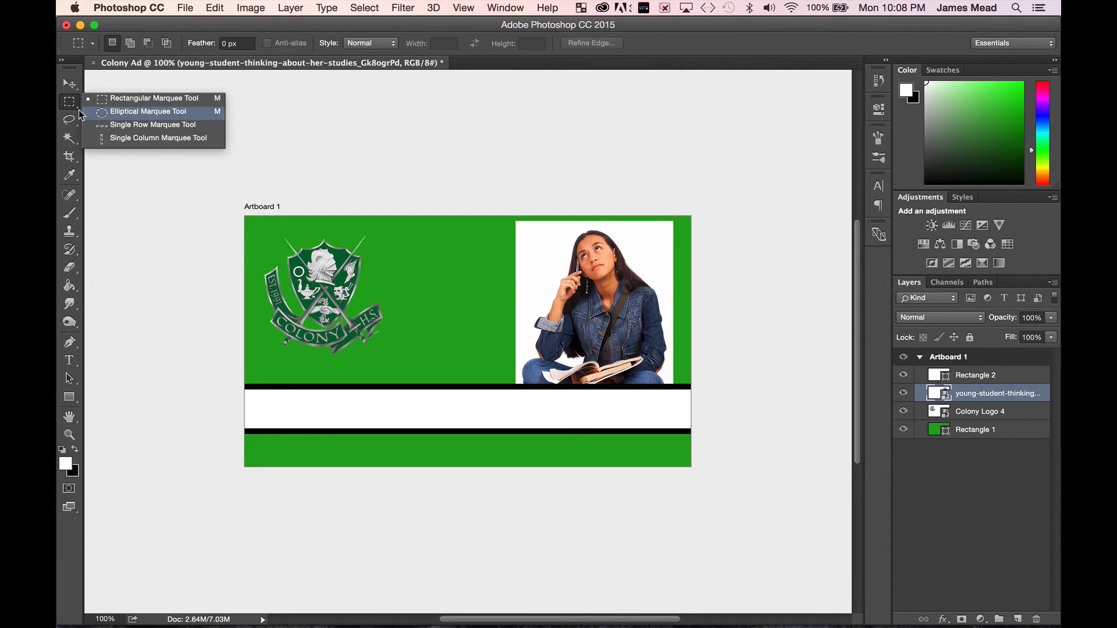
pyautogui.click(69, 119)
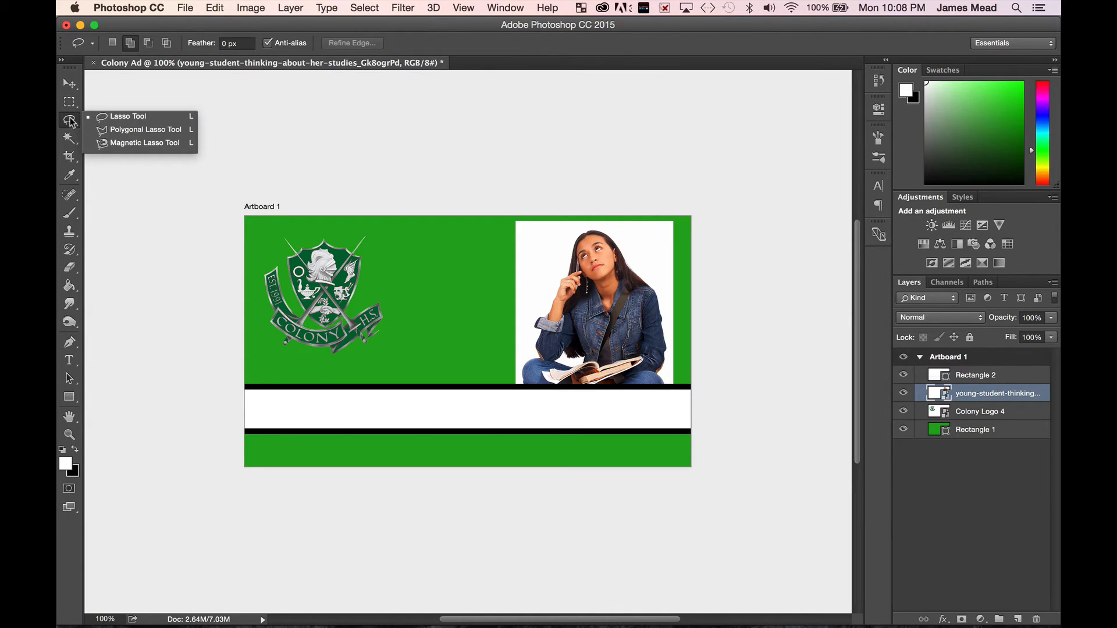
# Step: Select the student photo's white background with the Magic Wand at tolerance 32 and try to delete it
pyautogui.click(68, 138)
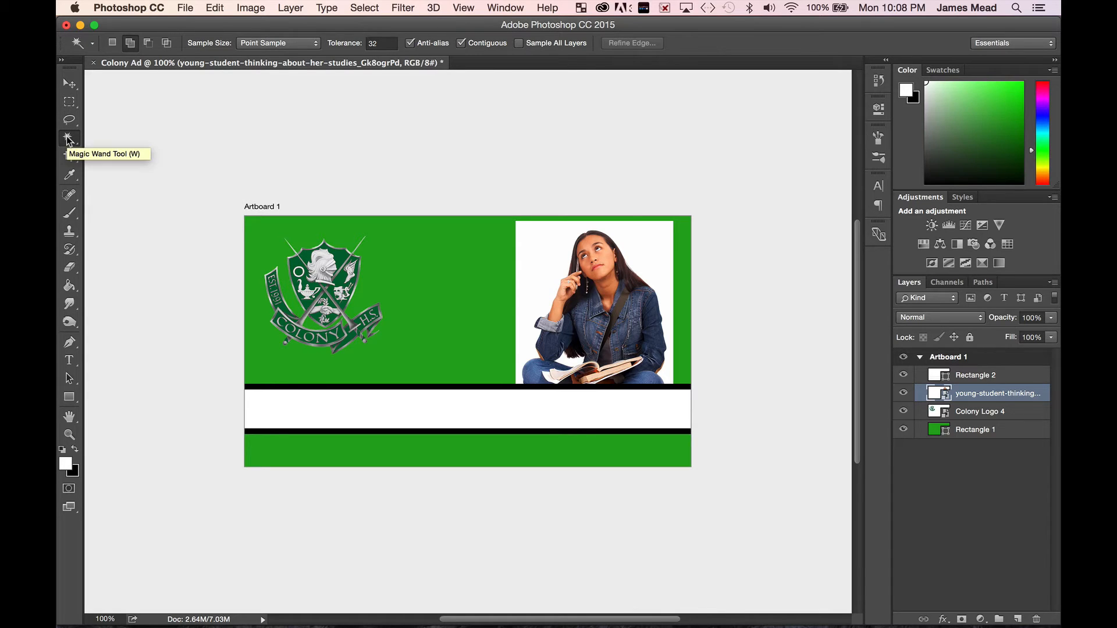
pyautogui.click(548, 250)
pyautogui.click(541, 266)
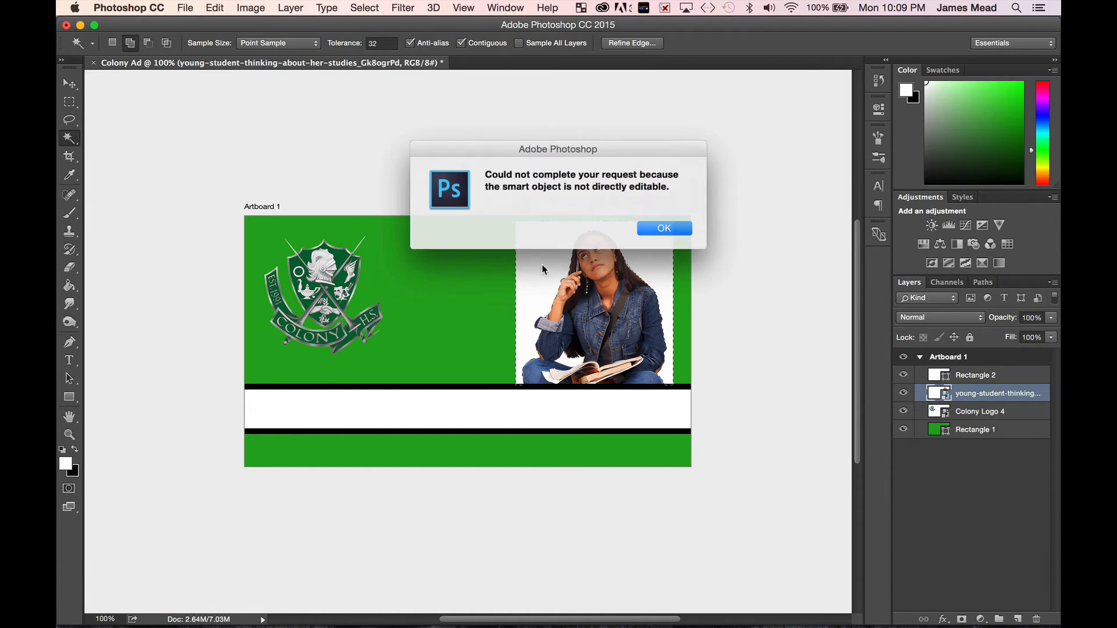
pyautogui.click(669, 227)
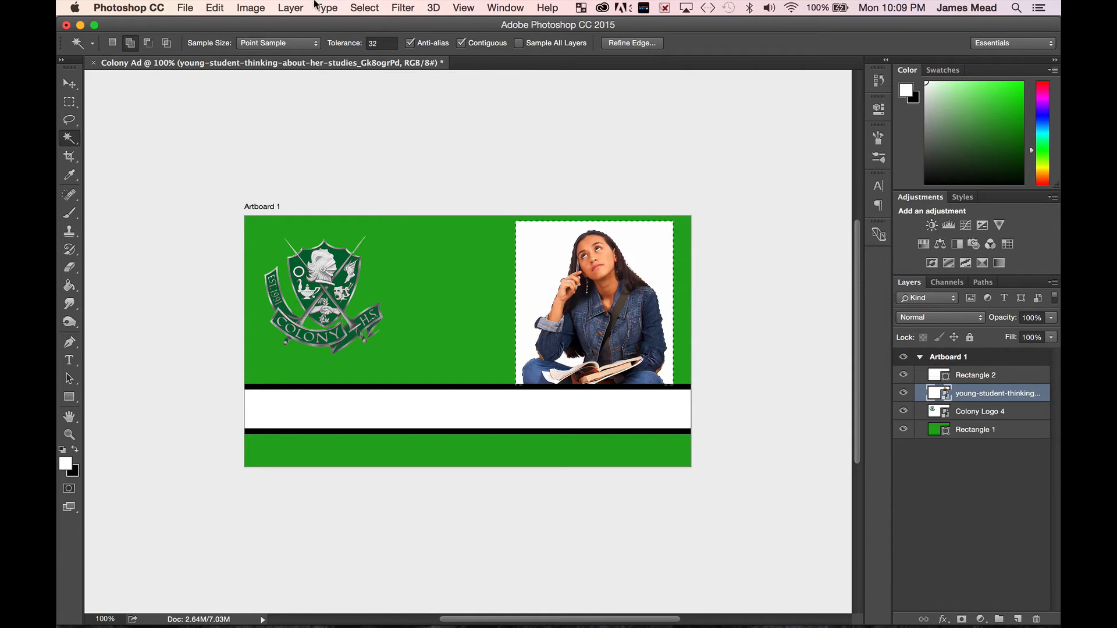
# Step: Rasterize the student photo's smart object and delete the selected white background
pyautogui.click(362, 9)
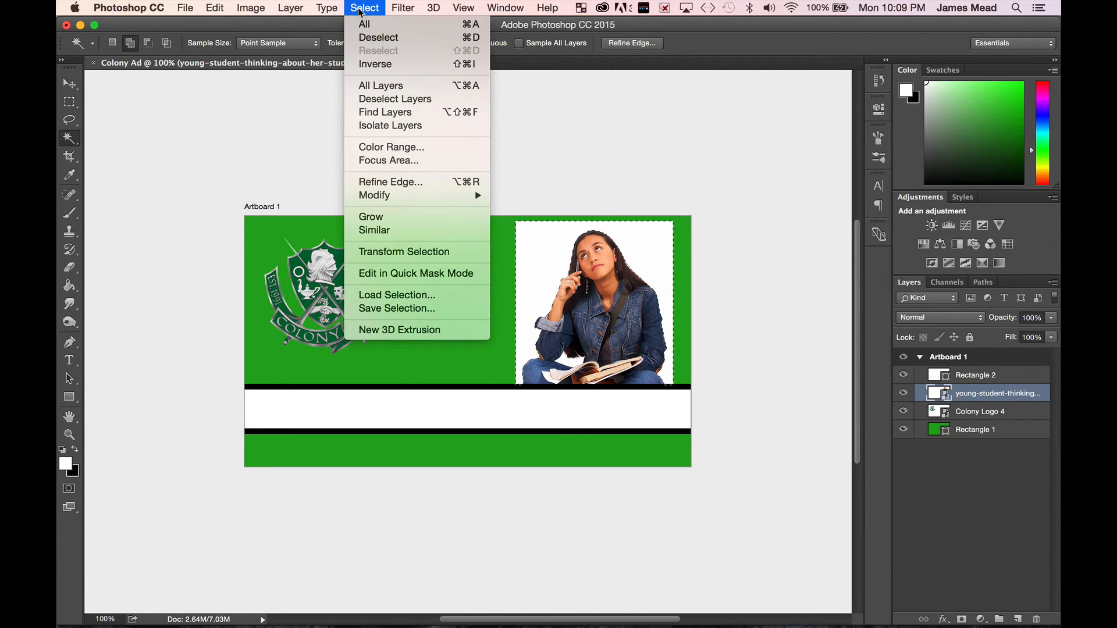
pyautogui.moveTo(295, 12)
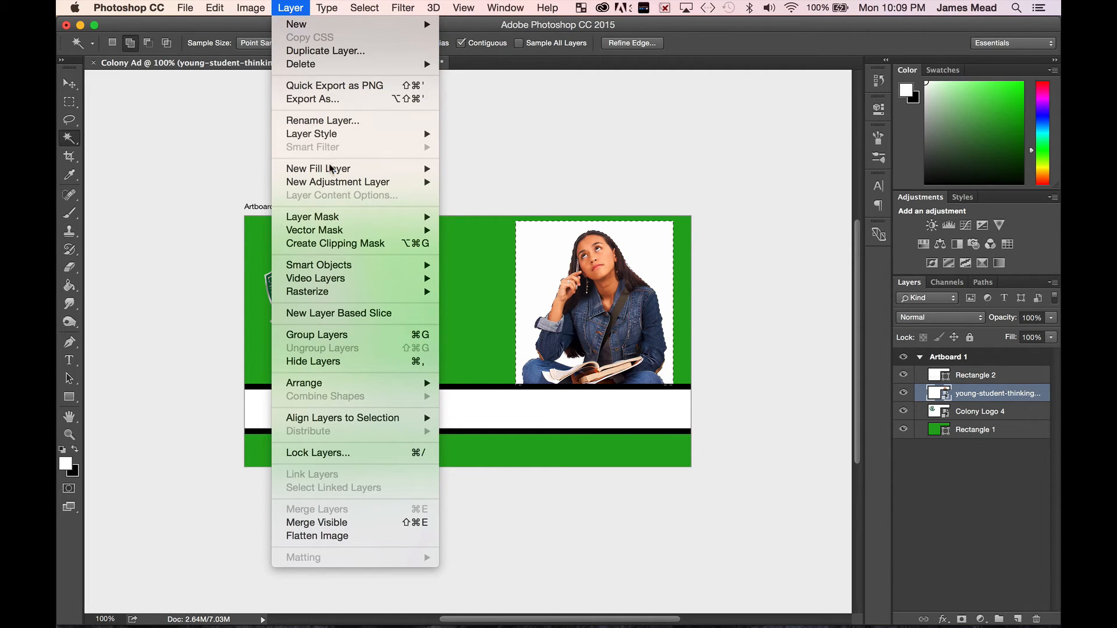
pyautogui.moveTo(342, 294)
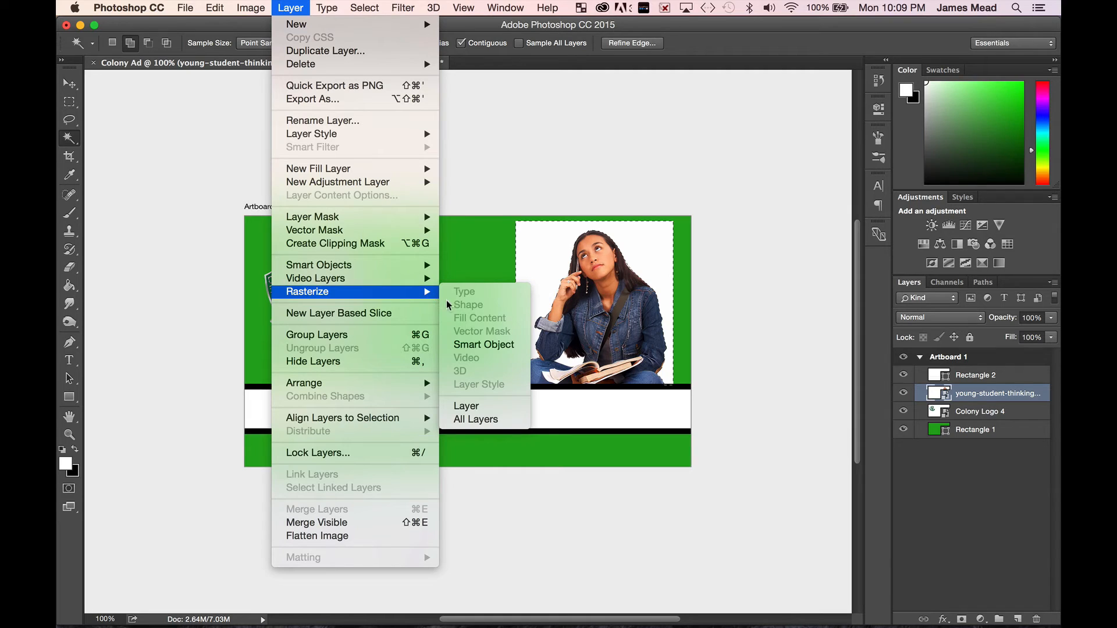
pyautogui.click(477, 346)
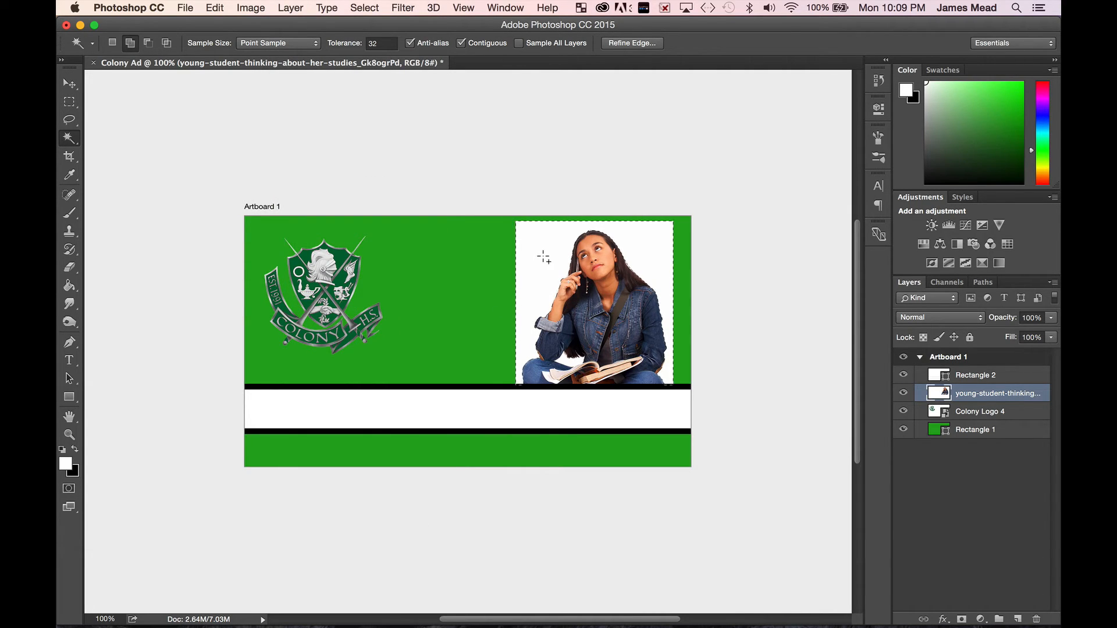
pyautogui.press('Delete')
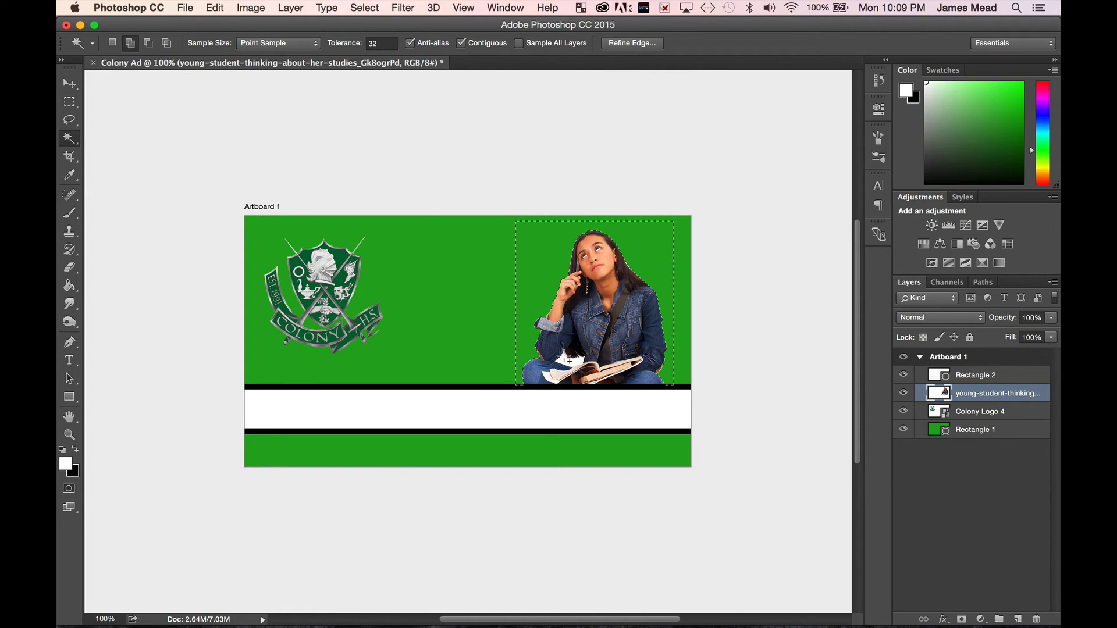
# Step: Replace the current selection with a new Magic Wand selection of the white gap between the student's arm and the open book
pyautogui.click(566, 360)
pyautogui.click(111, 45)
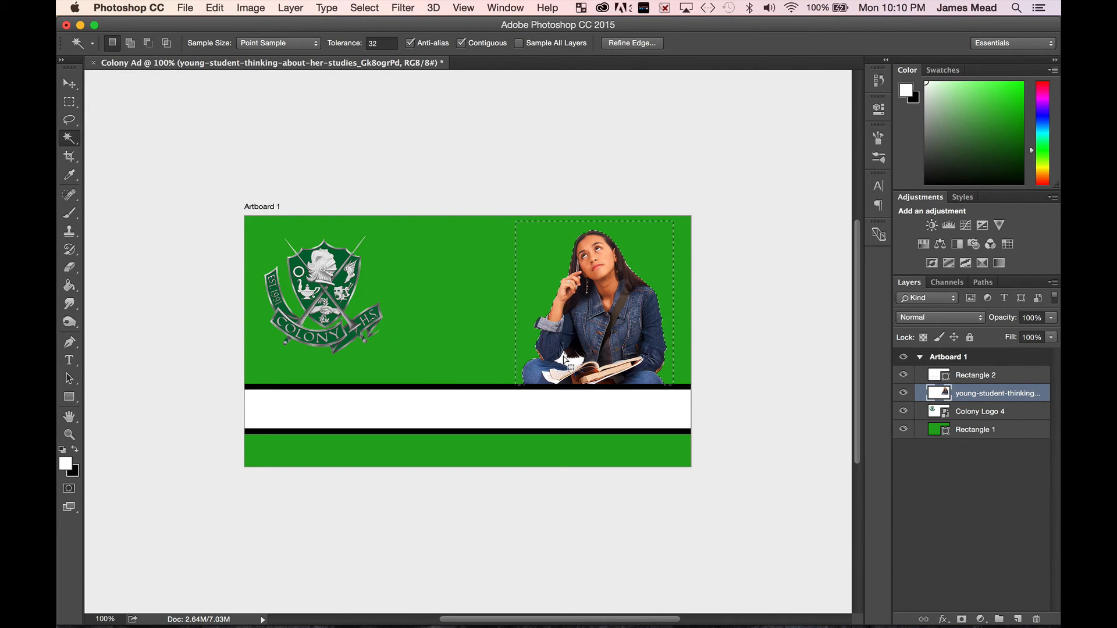
pyautogui.press('super+d')
pyautogui.click(569, 363)
pyautogui.press('super+plus')
pyautogui.press('super+plus')
pyautogui.scroll(-10, 591, 420)
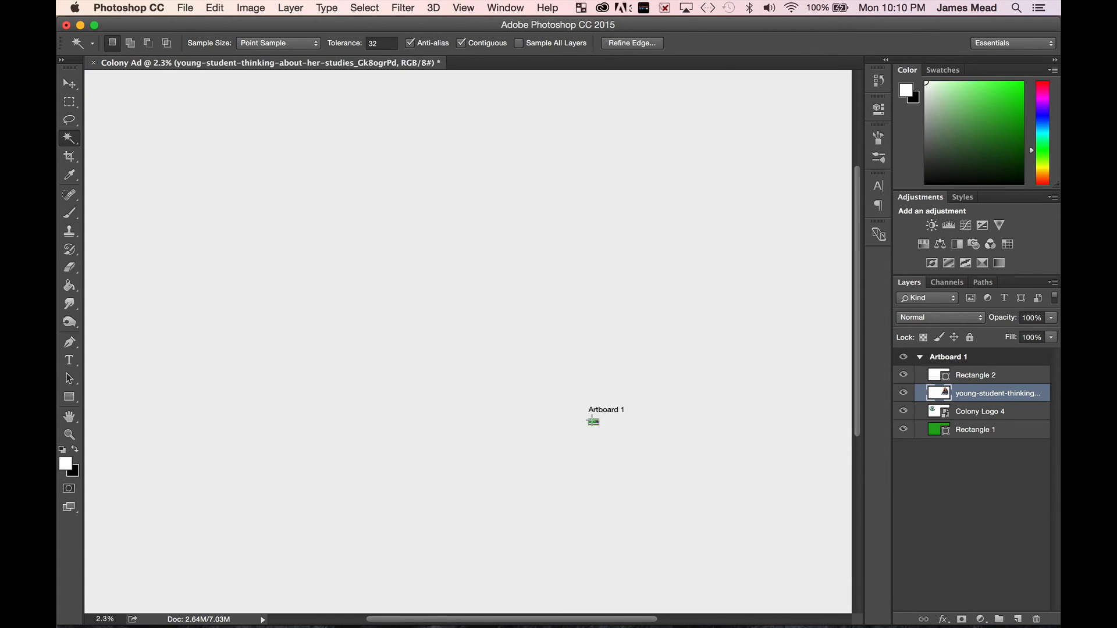
pyautogui.scroll(10, 591, 420)
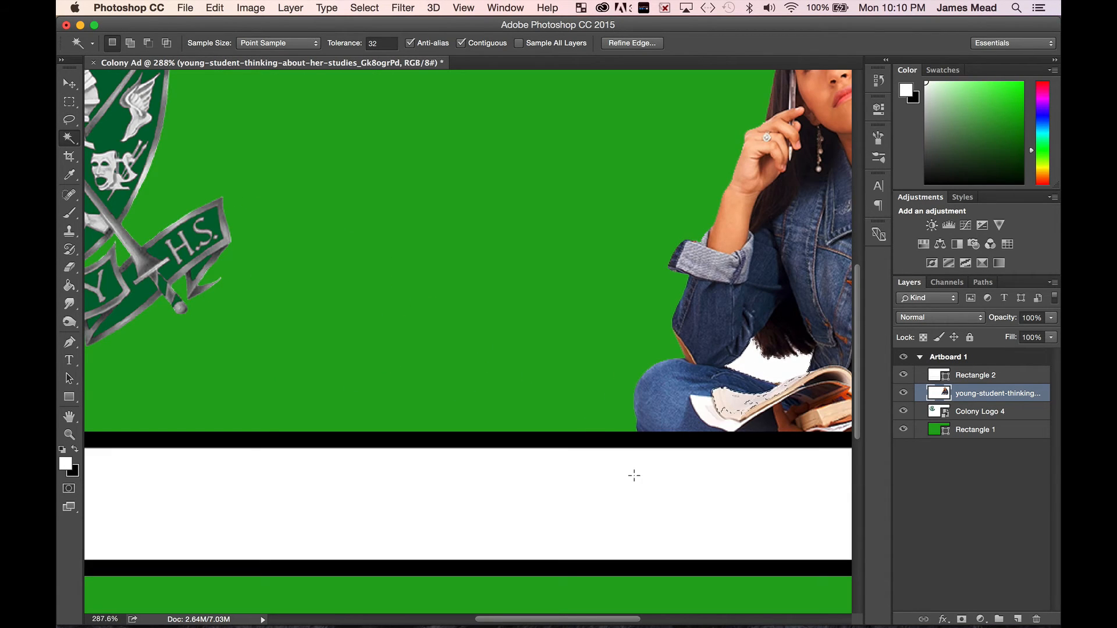
pyautogui.moveTo(569, 621); pyautogui.dragTo(635, 622)
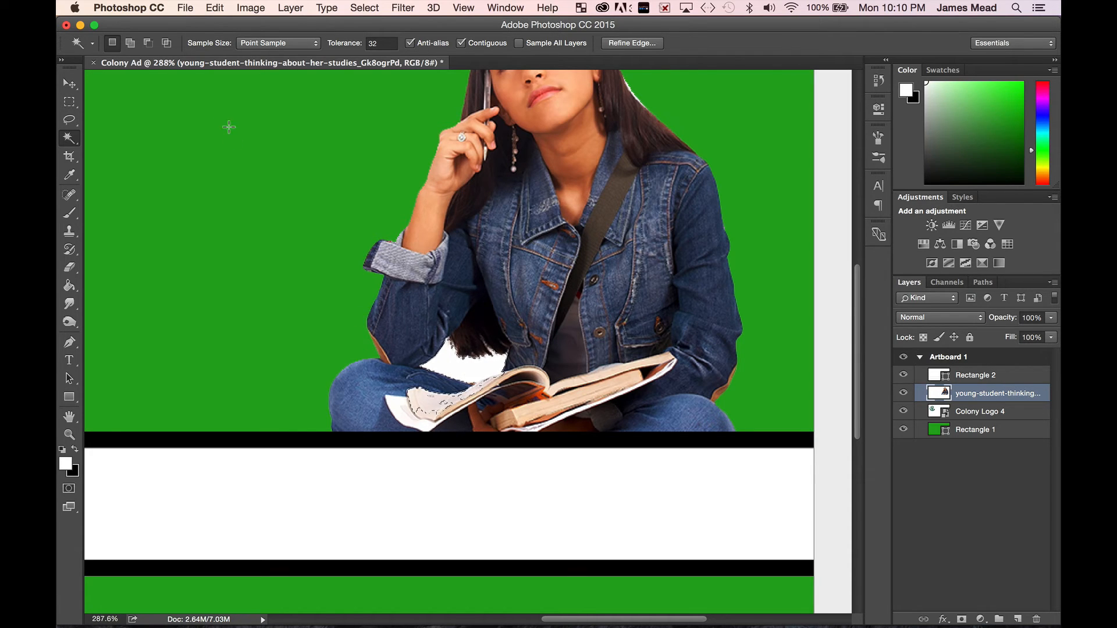
# Step: Try subtracting the book pages from the selection with the Magic Wand, and make a new selection of the white gap
pyautogui.click(150, 45)
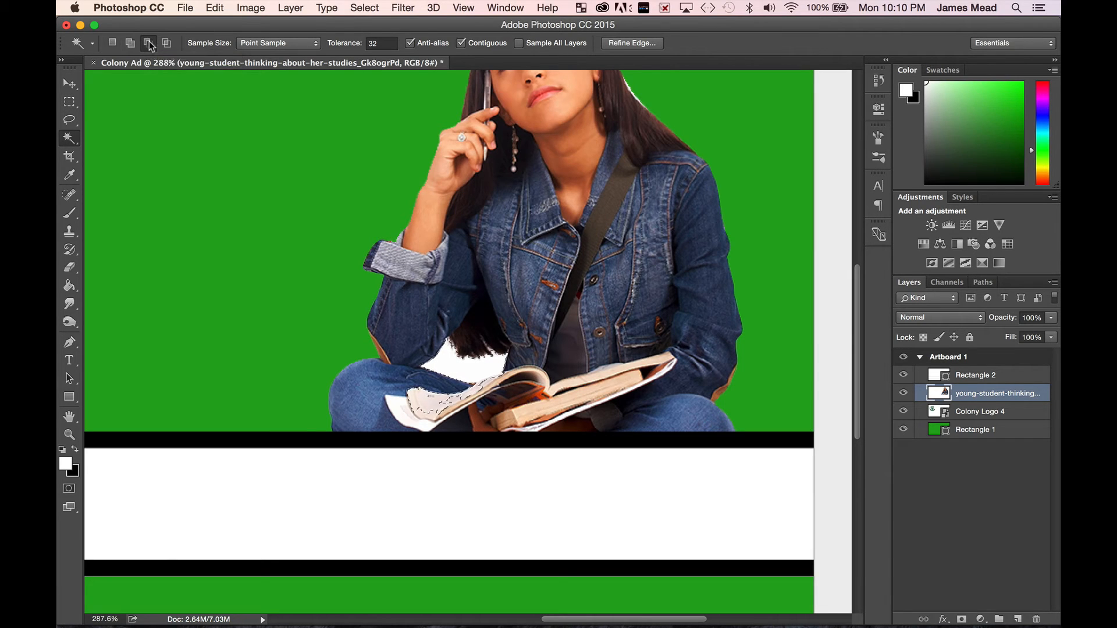
pyautogui.click(422, 403)
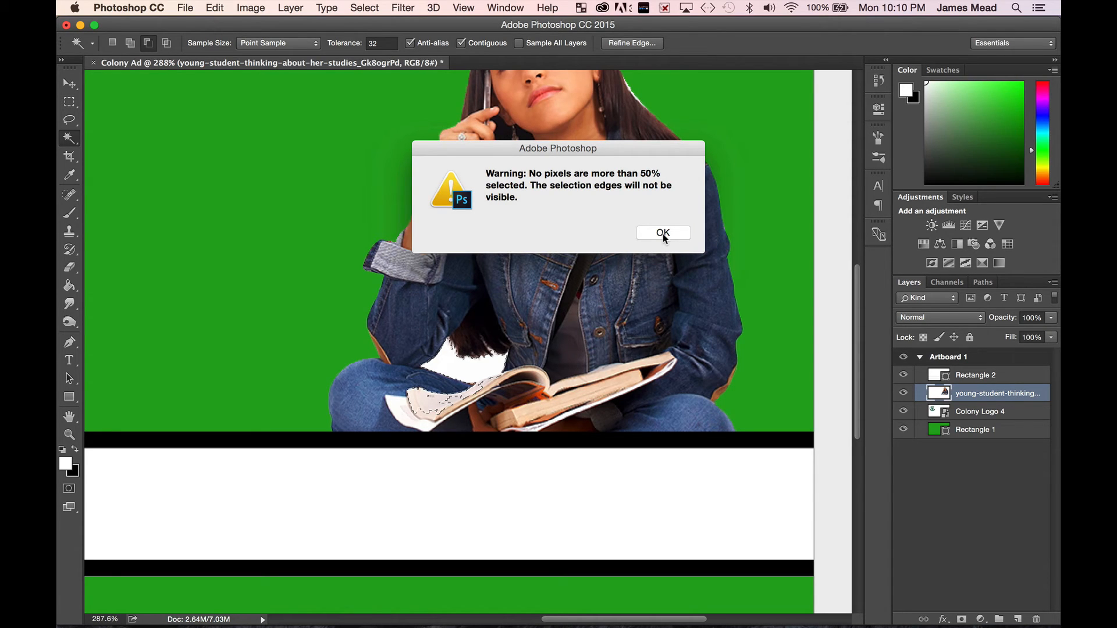
pyautogui.click(663, 234)
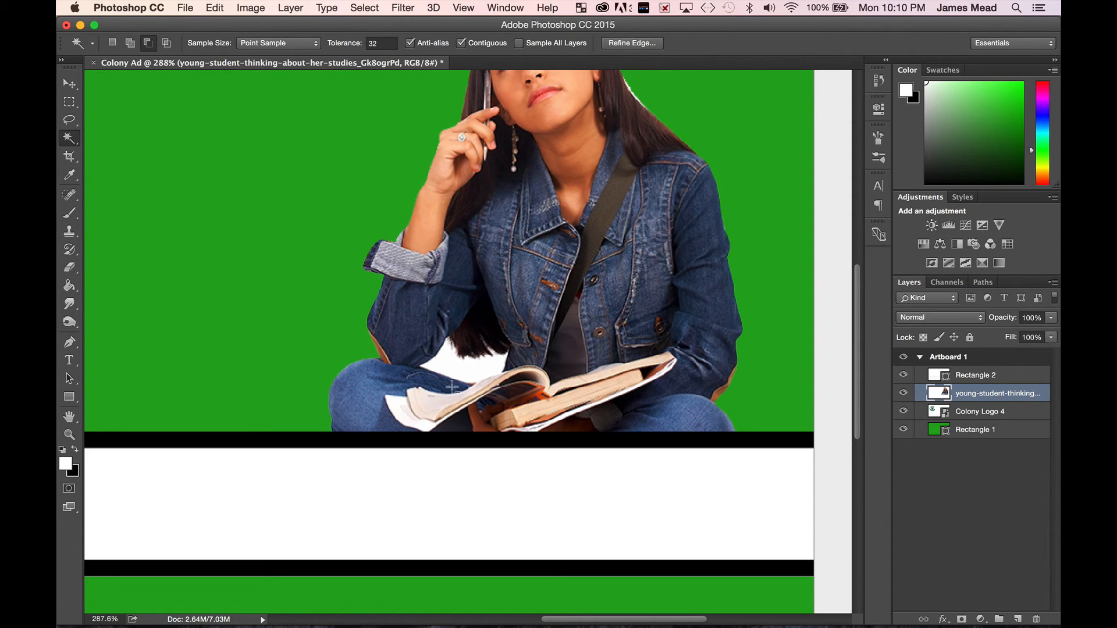
pyautogui.click(114, 46)
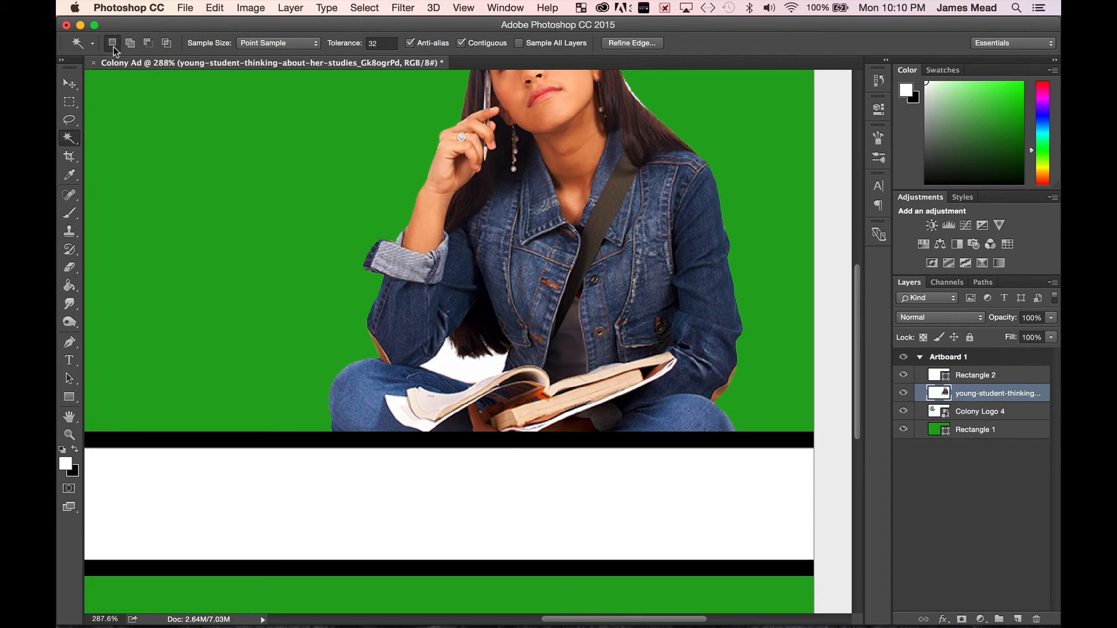
pyautogui.click(446, 357)
# Step: Subtract the book pages from the selection with the Quick Selection tool, and delete the white gap under the arm
pyautogui.click(75, 140)
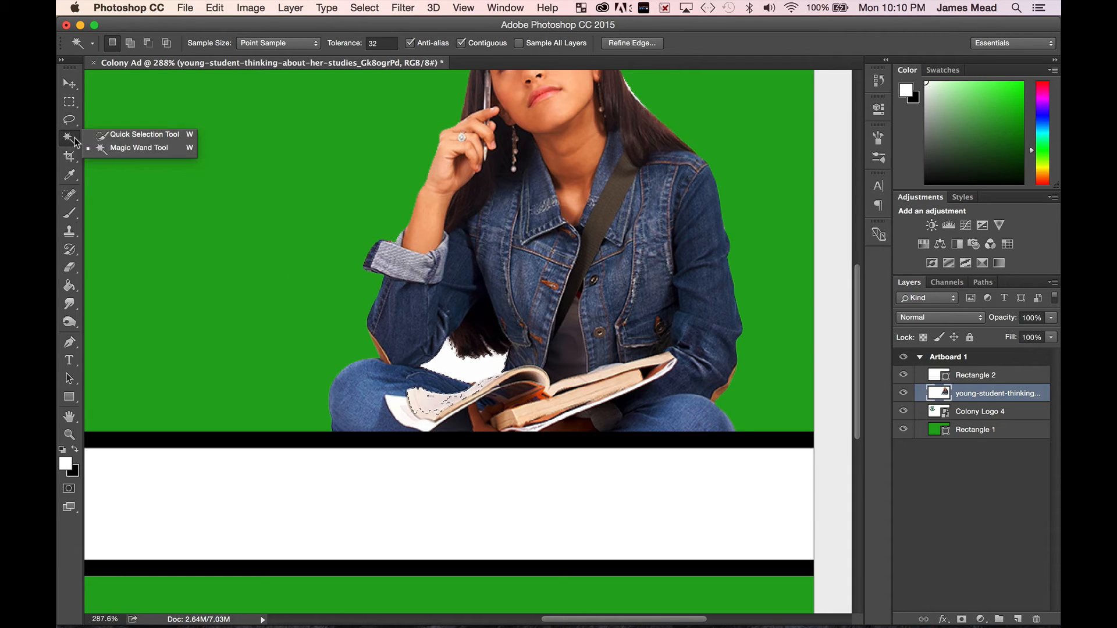
pyautogui.click(112, 134)
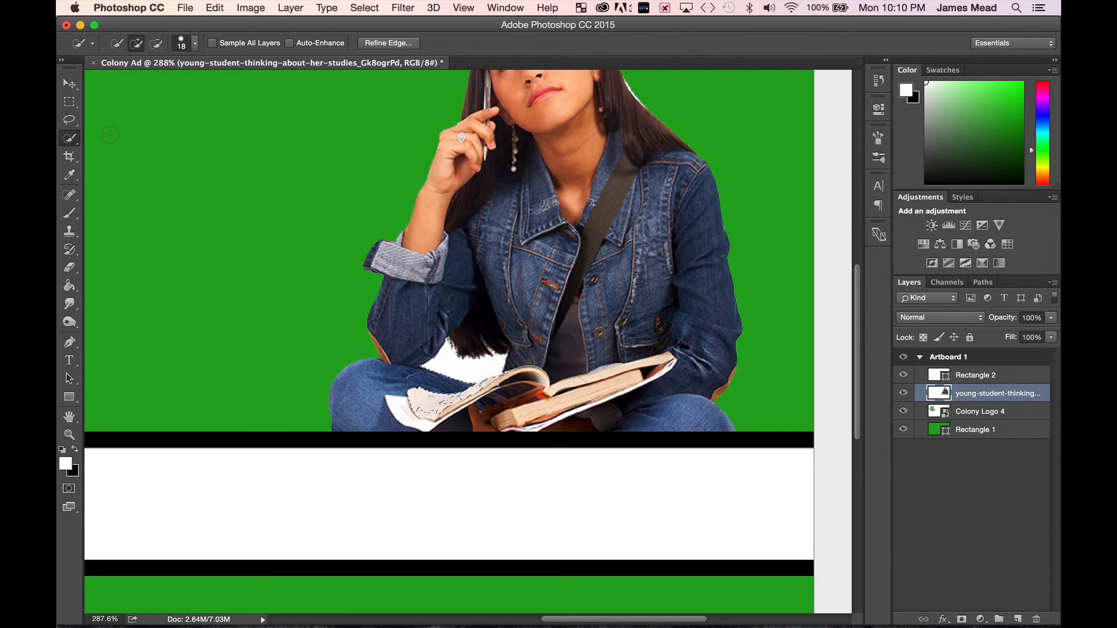
pyautogui.click(157, 43)
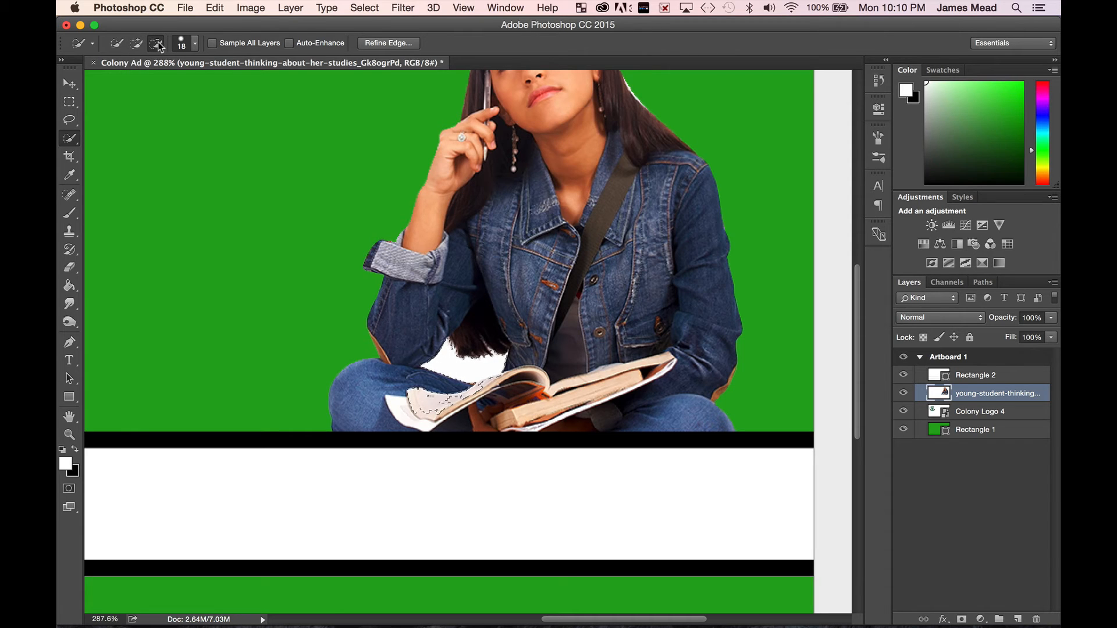
pyautogui.moveTo(446, 404); pyautogui.dragTo(424, 398)
pyautogui.click(136, 43)
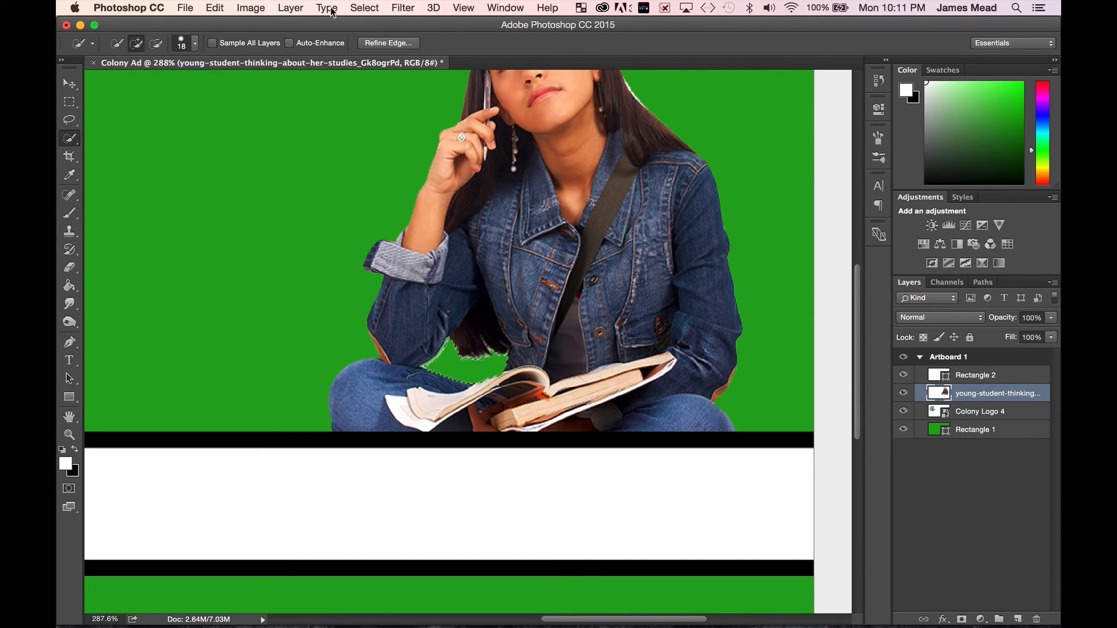
# Step: Deselect all layers, clear the remaining selection around the gap under the student's arm, and view the artboard at 100%
pyautogui.click(361, 8)
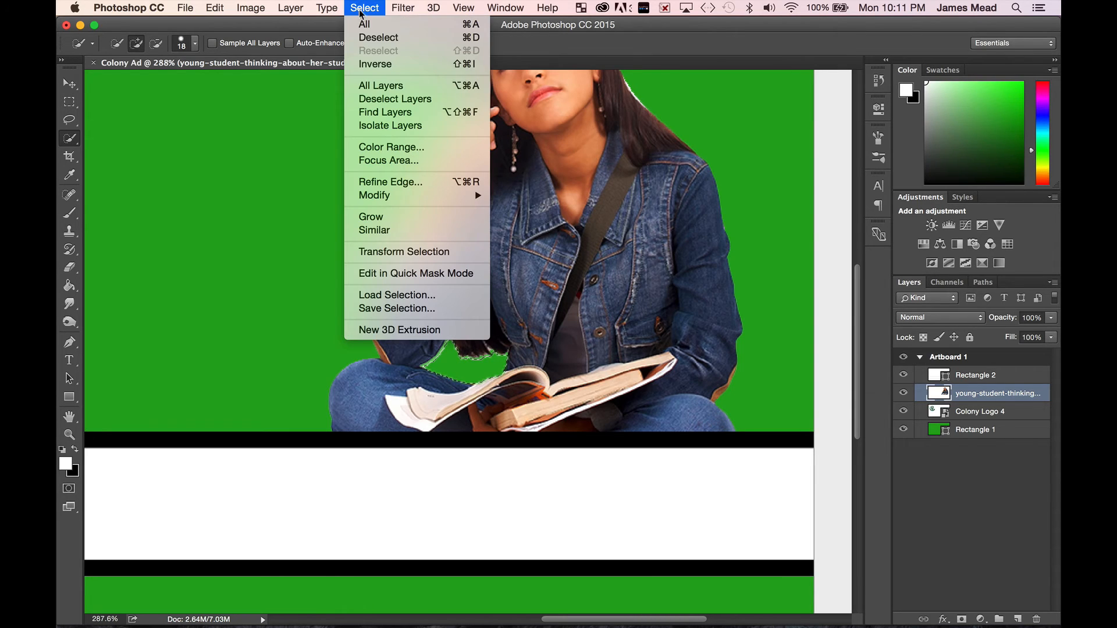
pyautogui.click(387, 101)
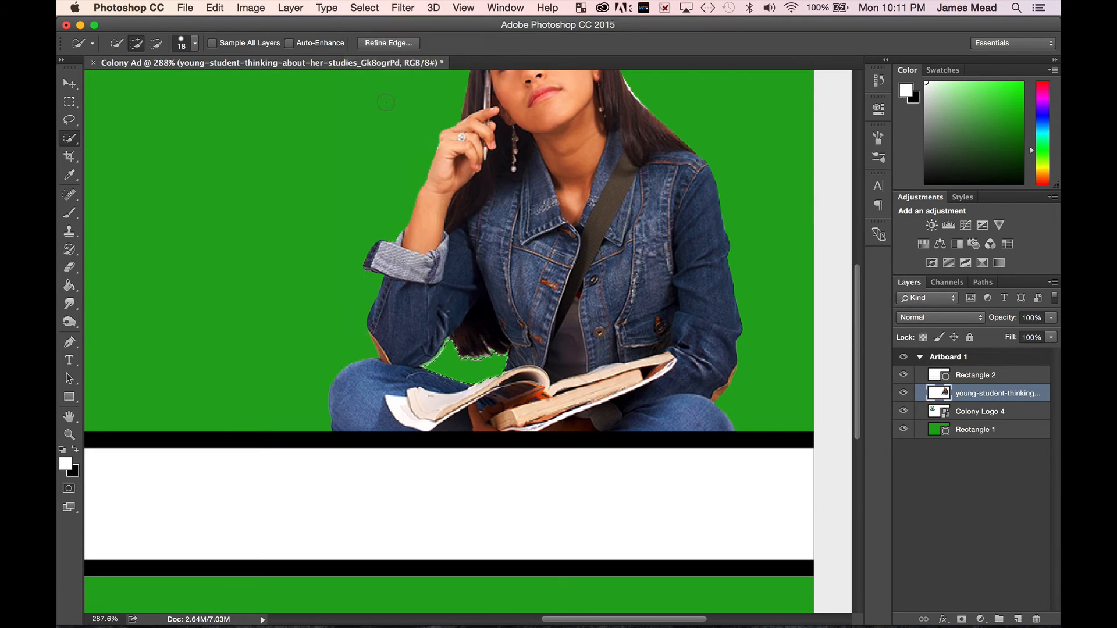
pyautogui.click(335, 8)
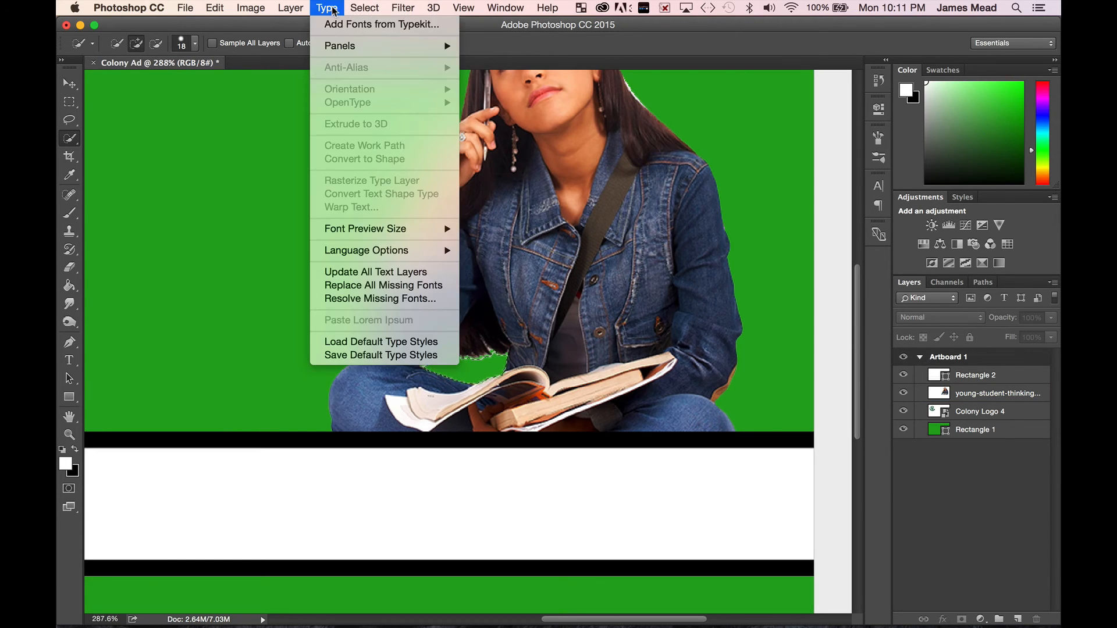
pyautogui.moveTo(365, 8)
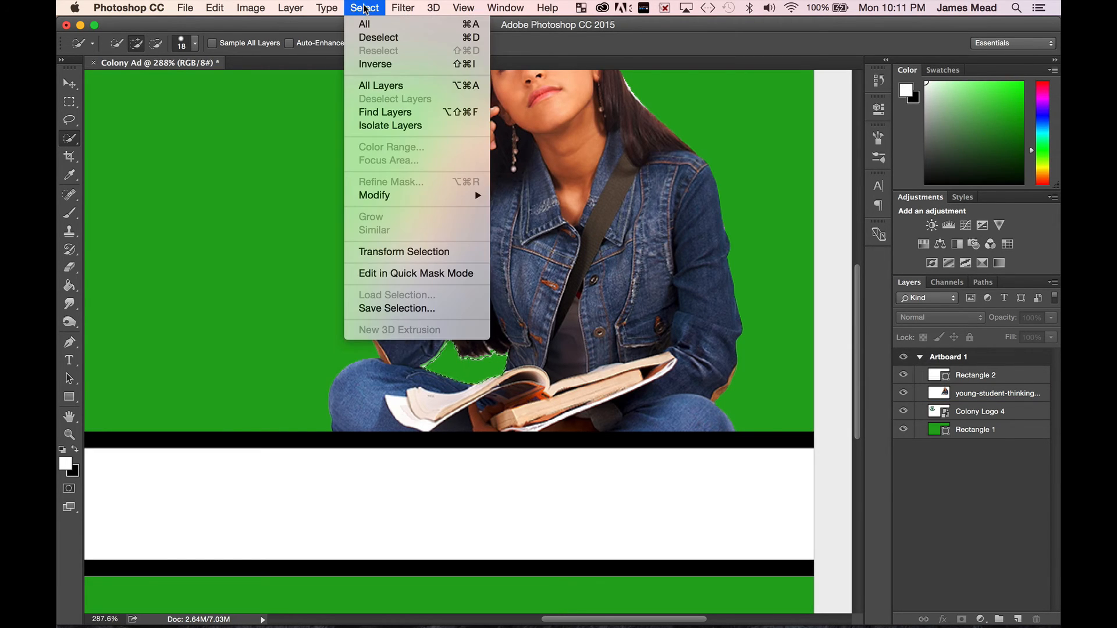
pyautogui.click(377, 39)
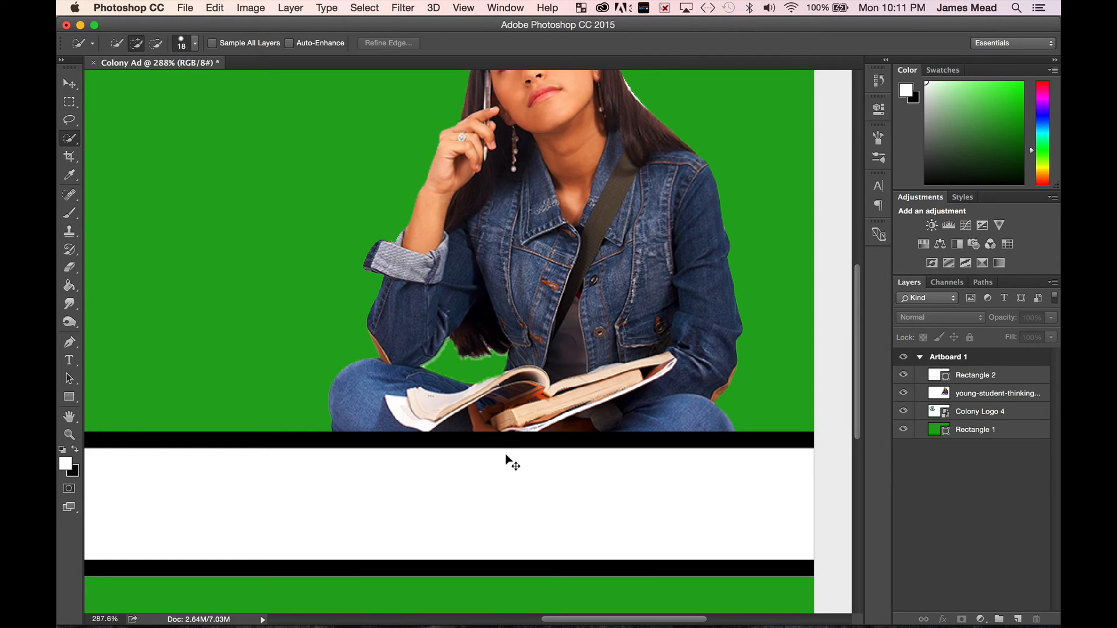
pyautogui.press('super+1')
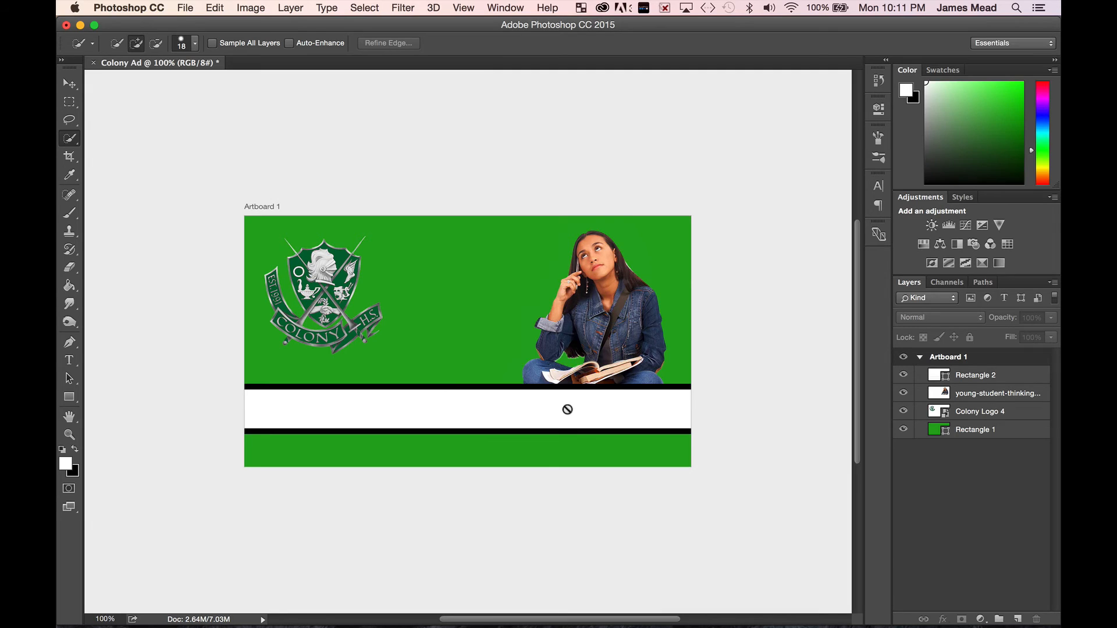
# Step: Draw a text box across the white band and enter "Need help" in it
pyautogui.click(69, 362)
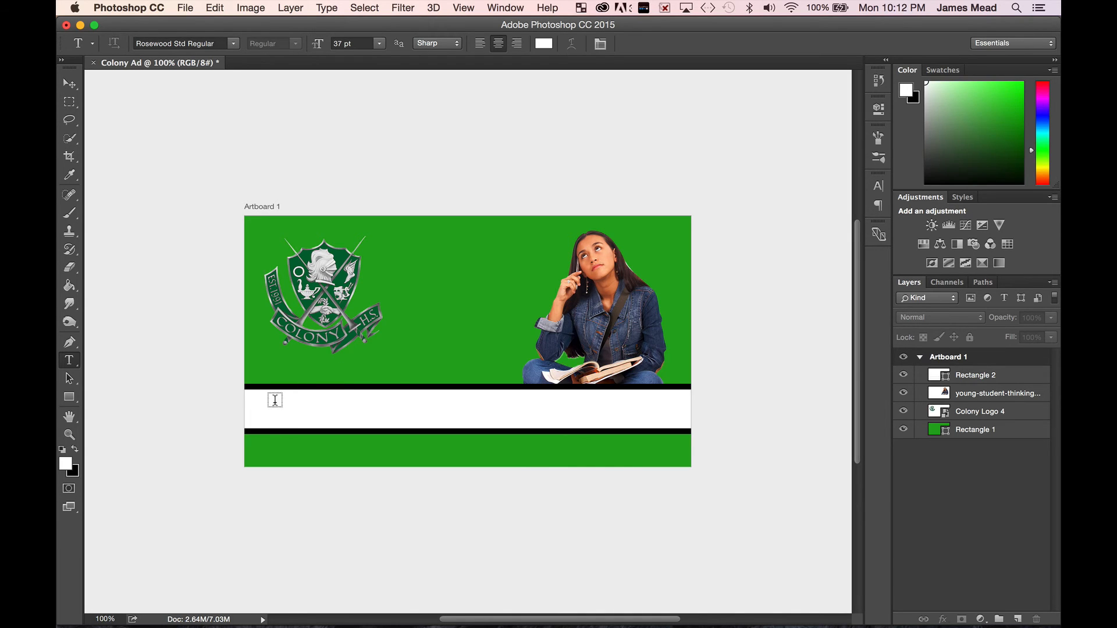
pyautogui.moveTo(270, 401); pyautogui.dragTo(659, 444)
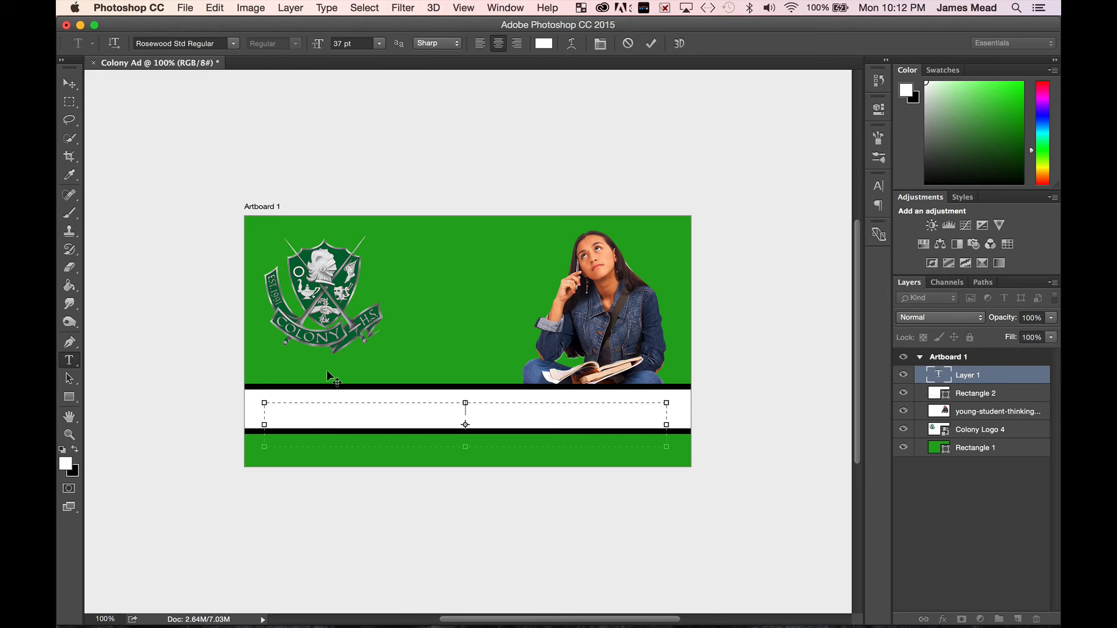
pyautogui.write('Colony Hi')
# Step: Color the "Need help" text dark green 006633, sampled from the Colony logo's shield
pyautogui.moveTo(510, 404); pyautogui.dragTo(379, 401)
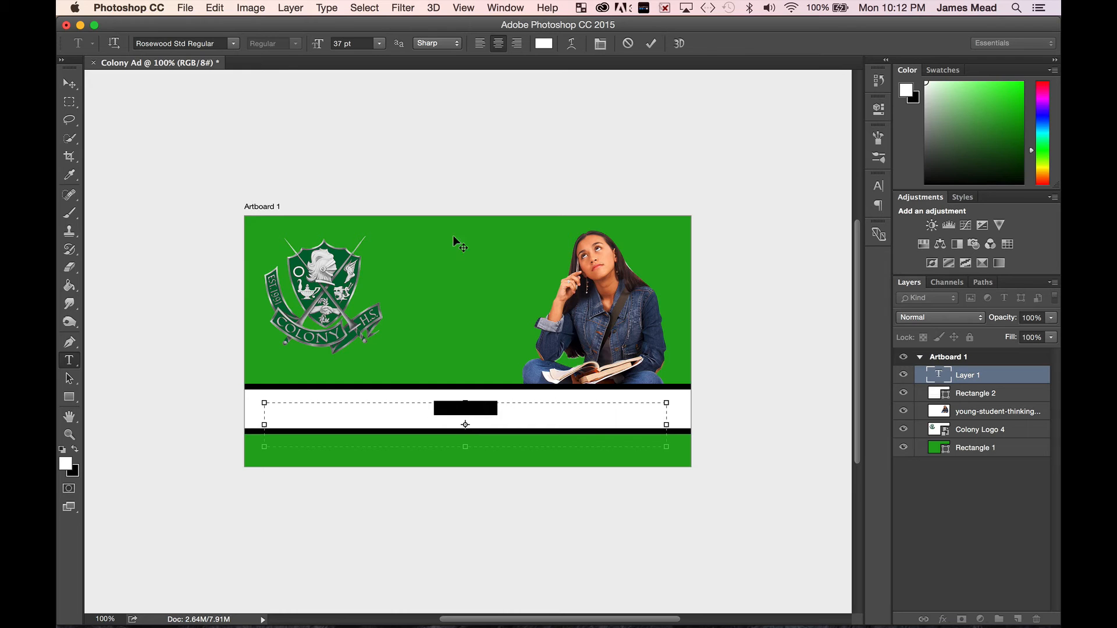
pyautogui.click(544, 43)
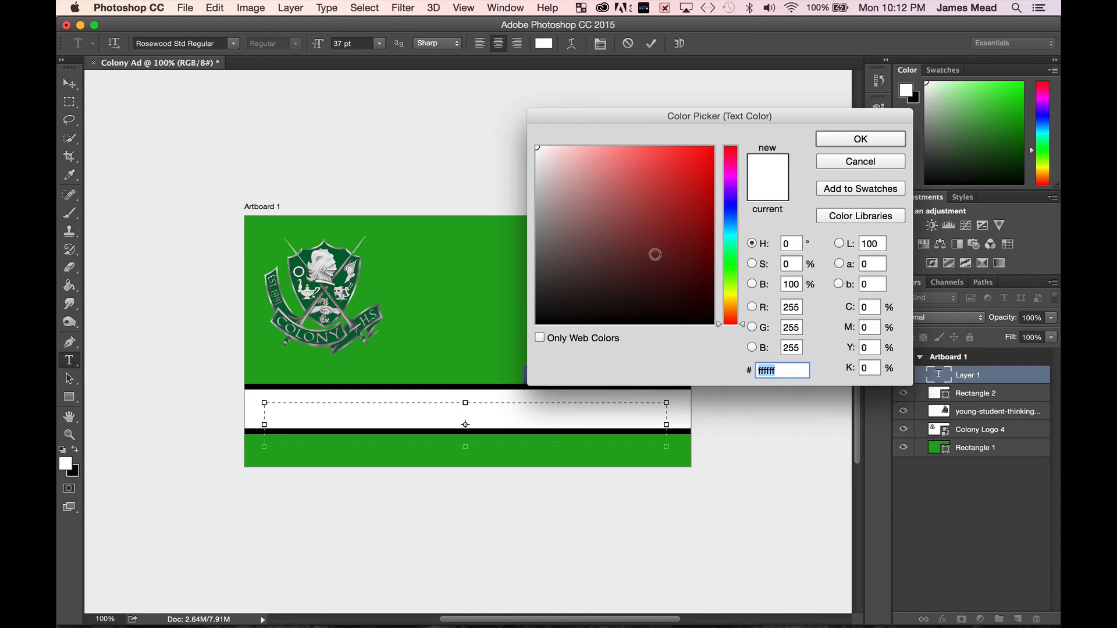
pyautogui.moveTo(668, 290); pyautogui.dragTo(680, 240)
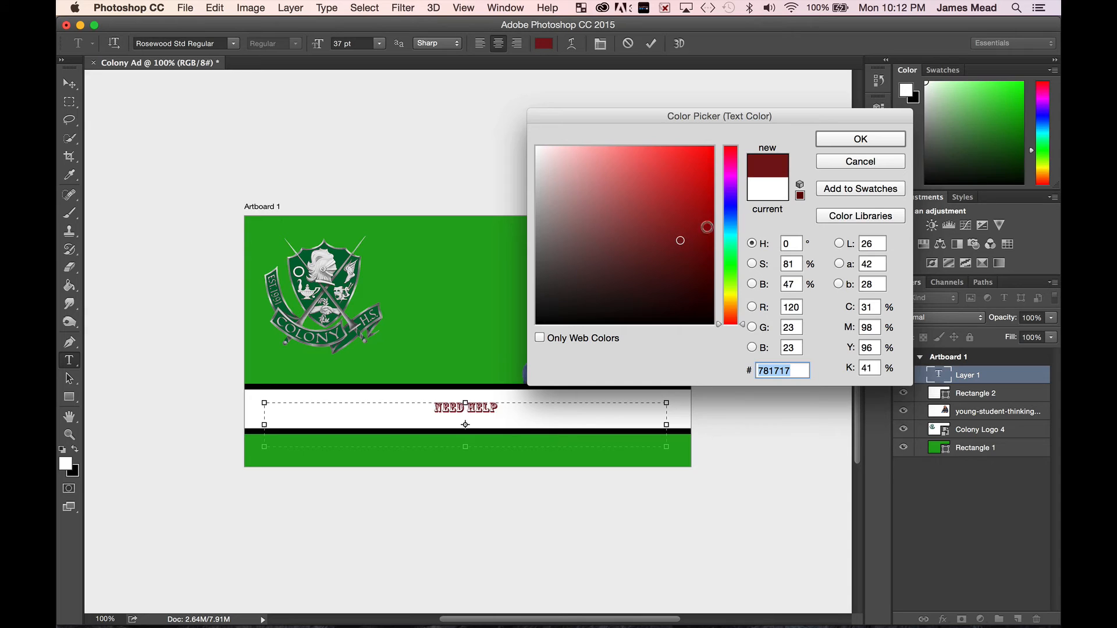
pyautogui.click(490, 292)
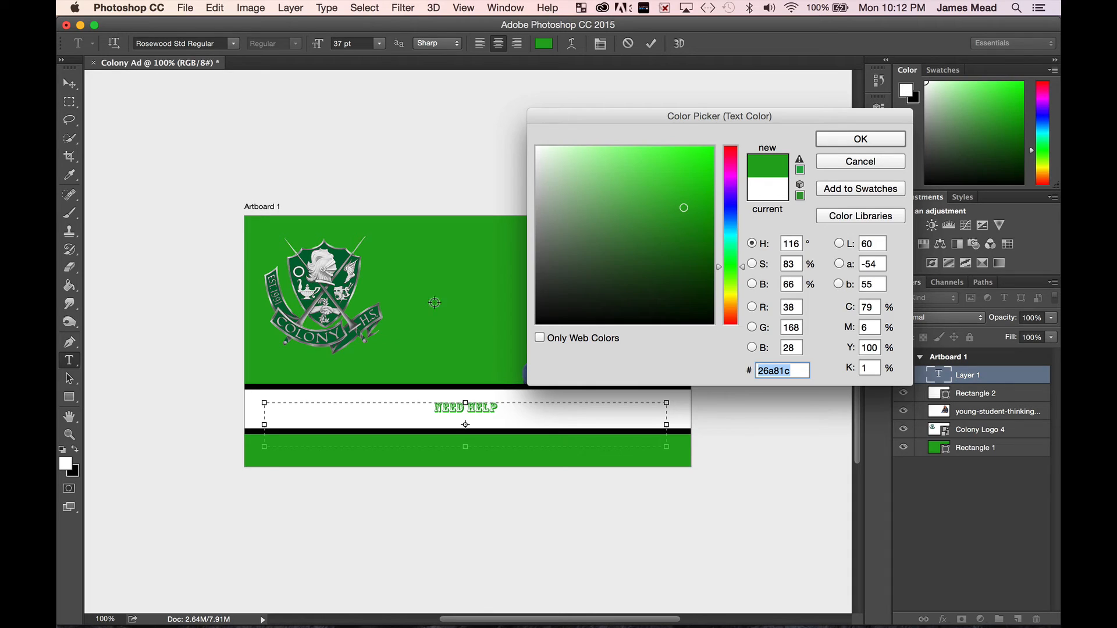
pyautogui.click(337, 254)
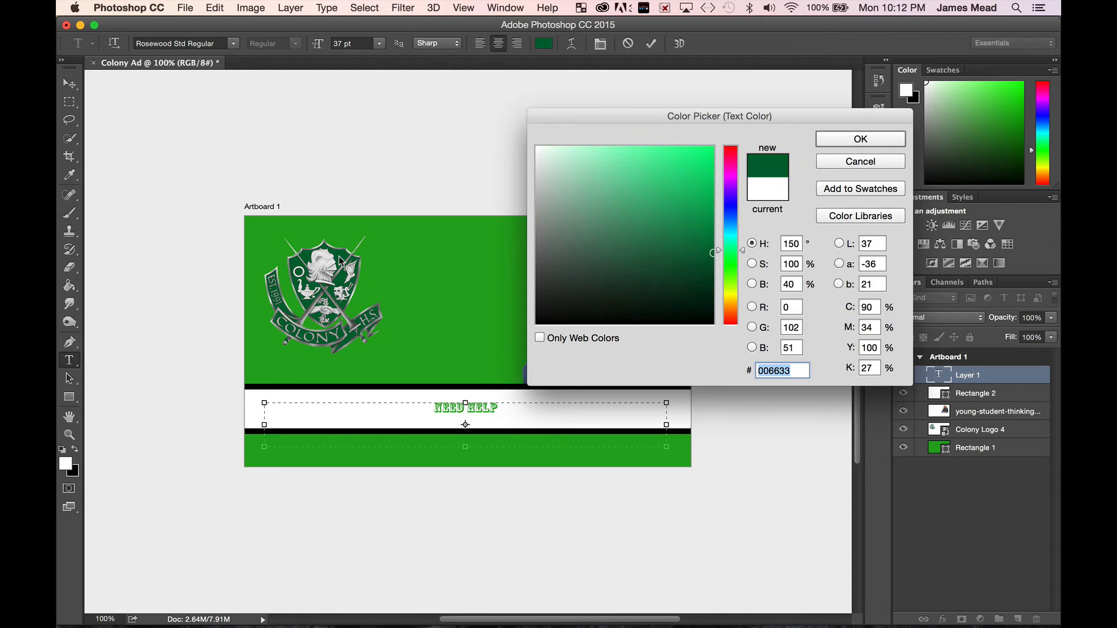
pyautogui.click(836, 137)
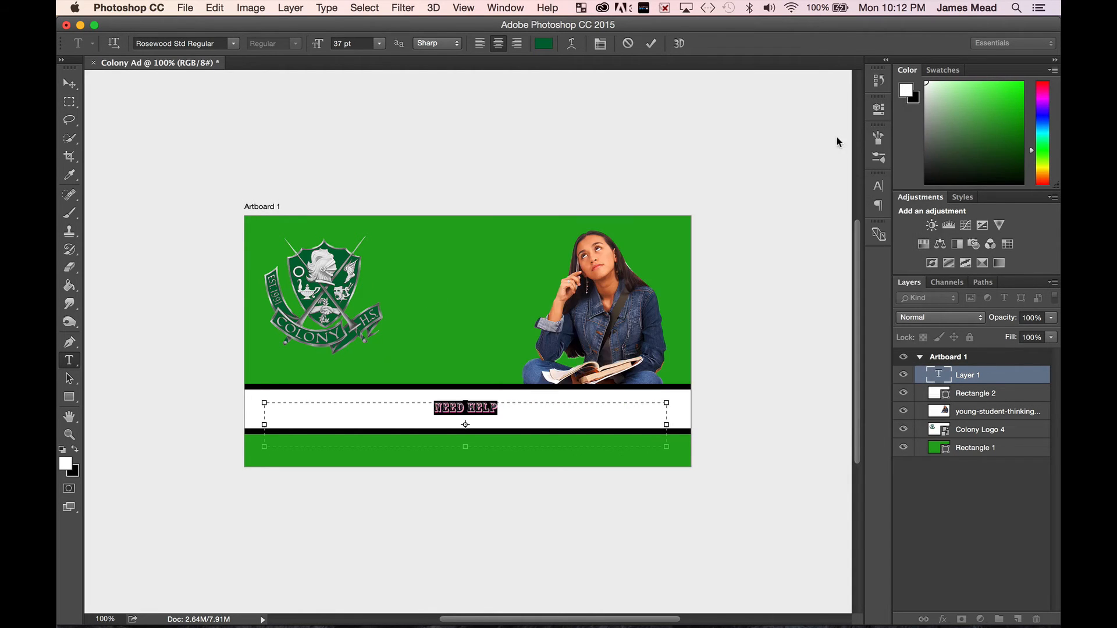
# Step: Try continuing the text with ", NHS is here to save the day with free tutoring", and delete everything after "Need help"
pyautogui.click(499, 406)
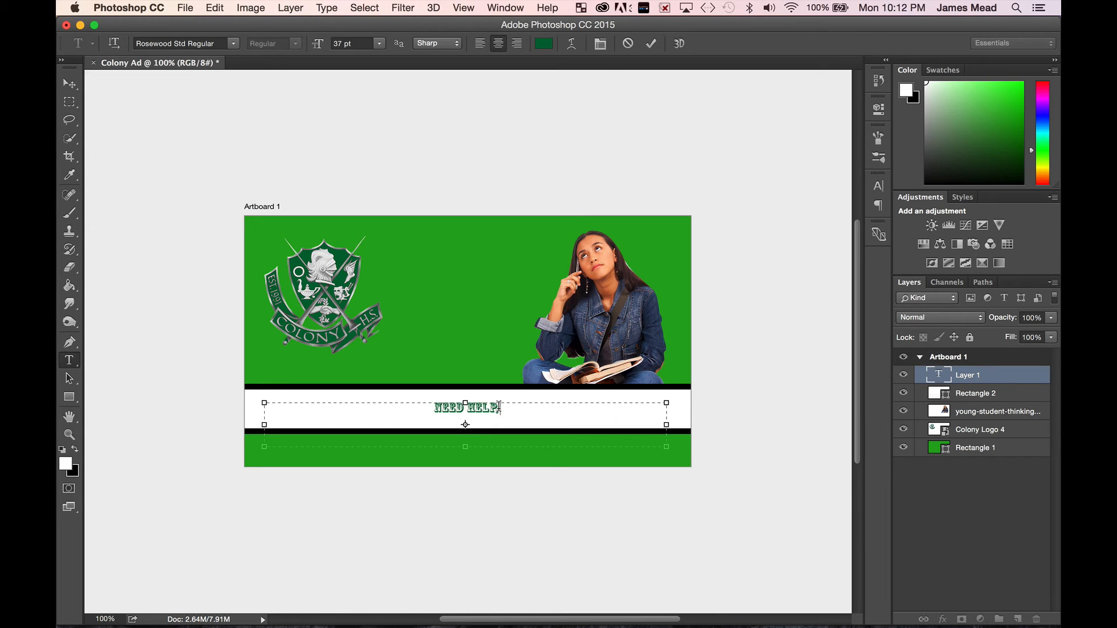
pyautogui.write('? NHS IS H')
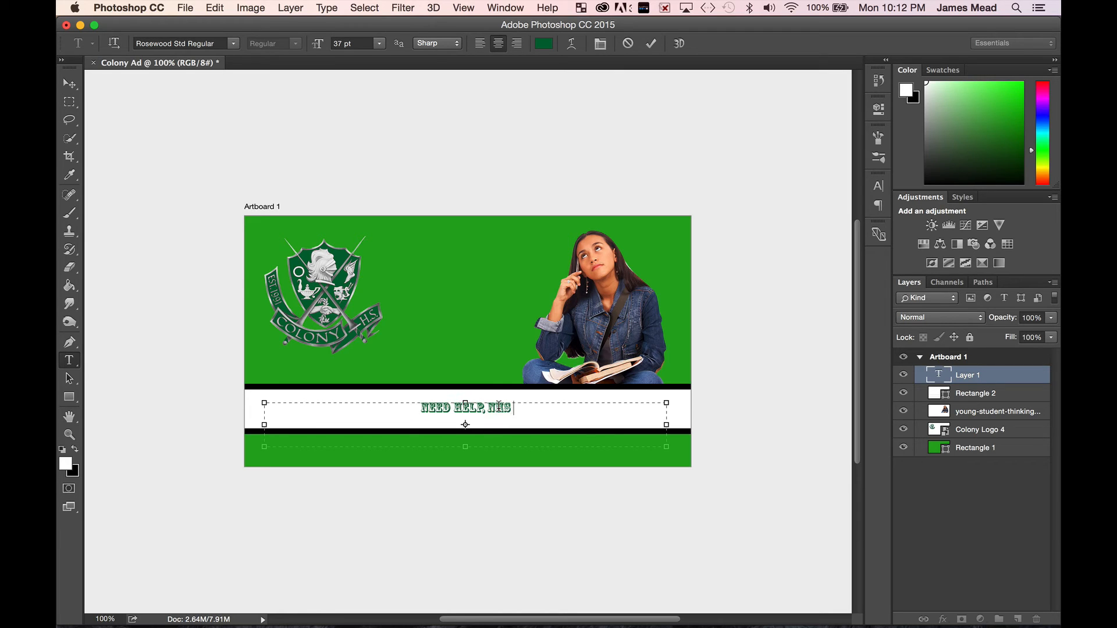
pyautogui.write('ERE TO')
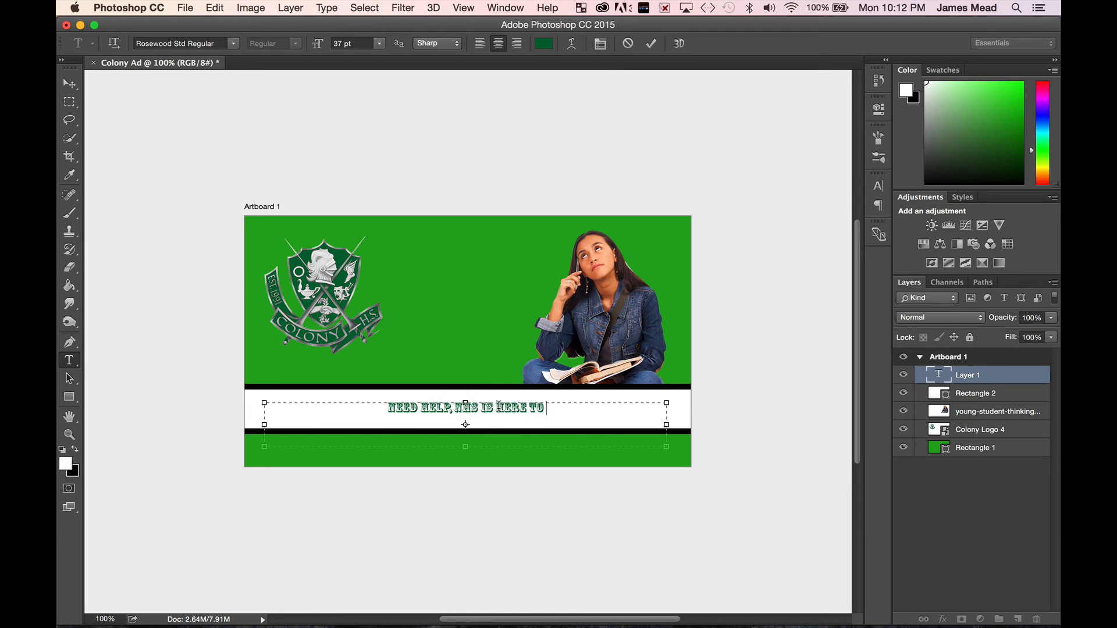
pyautogui.write(' SAVE')
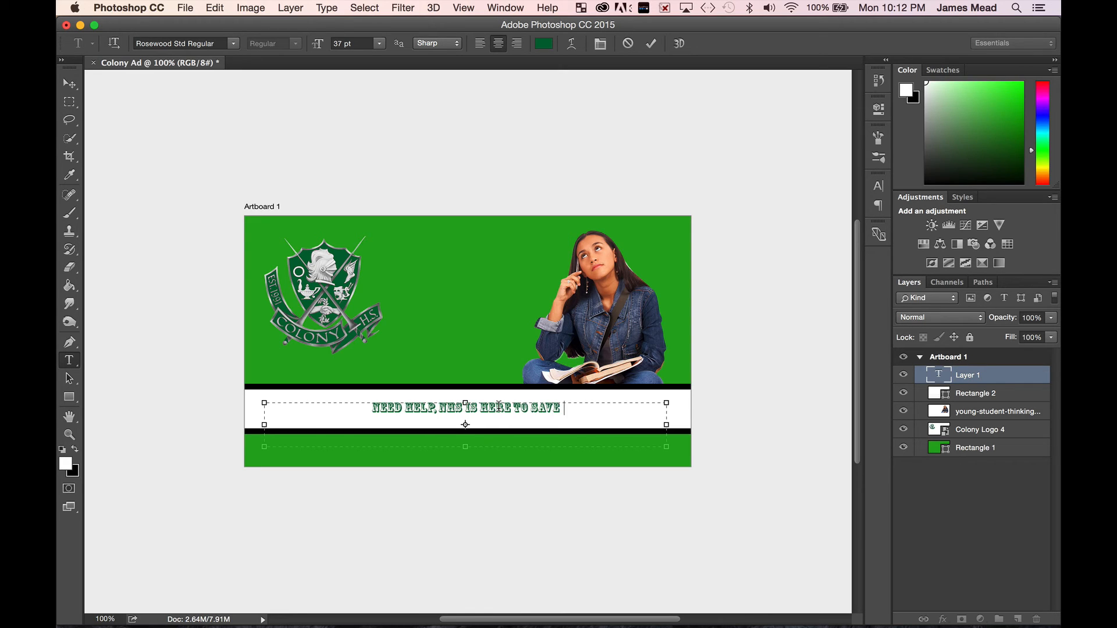
pyautogui.write(' THE DAY WITH FREE')
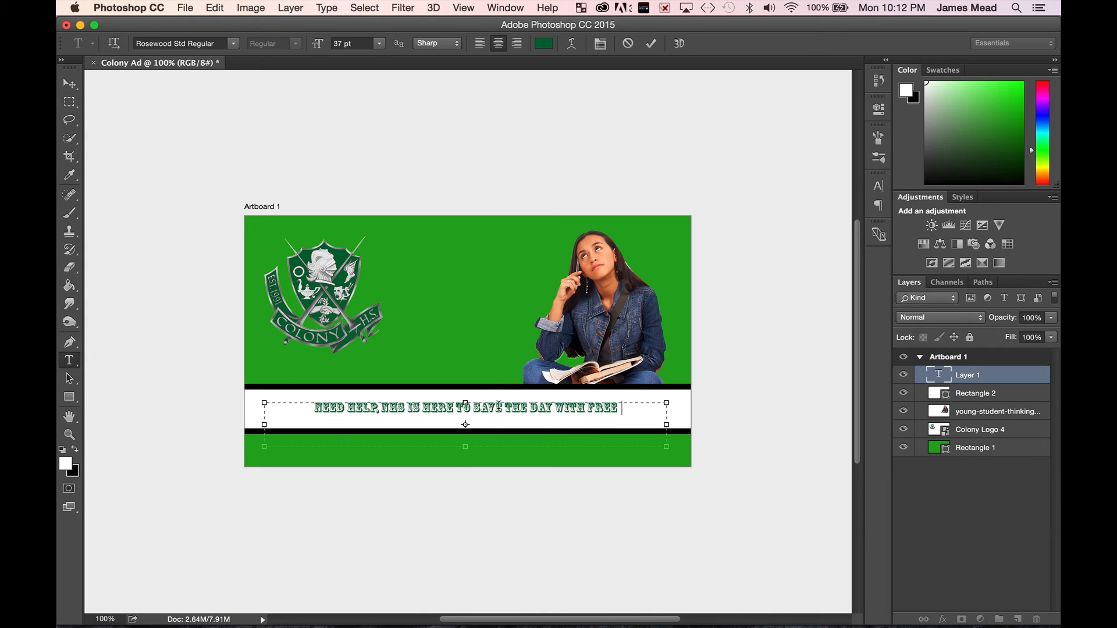
pyautogui.write(' TUTORING')
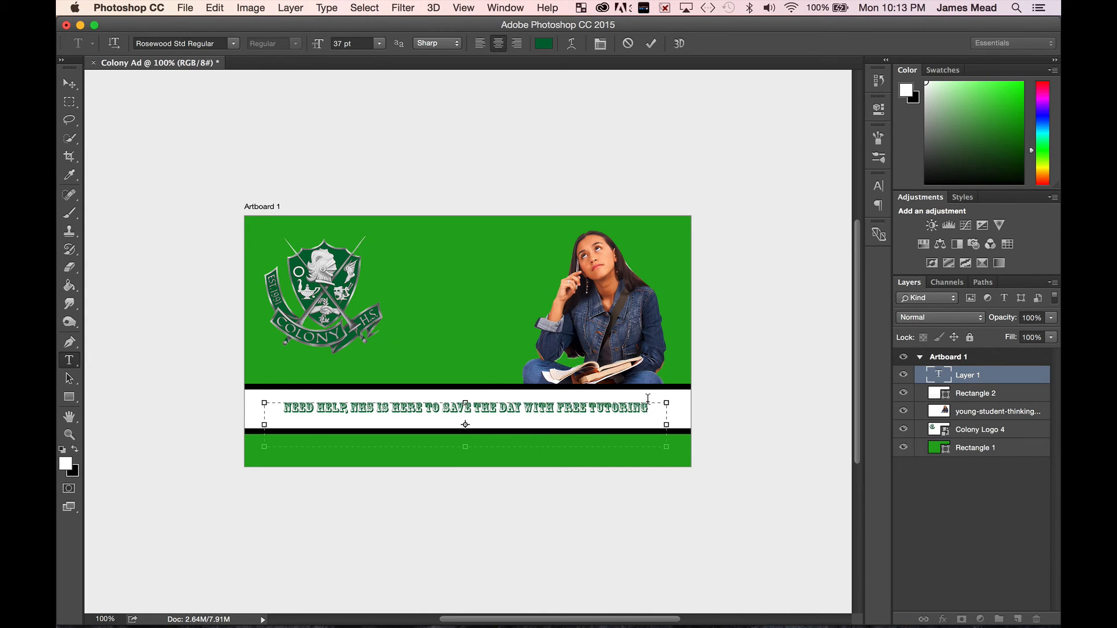
pyautogui.moveTo(646, 403); pyautogui.dragTo(344, 402)
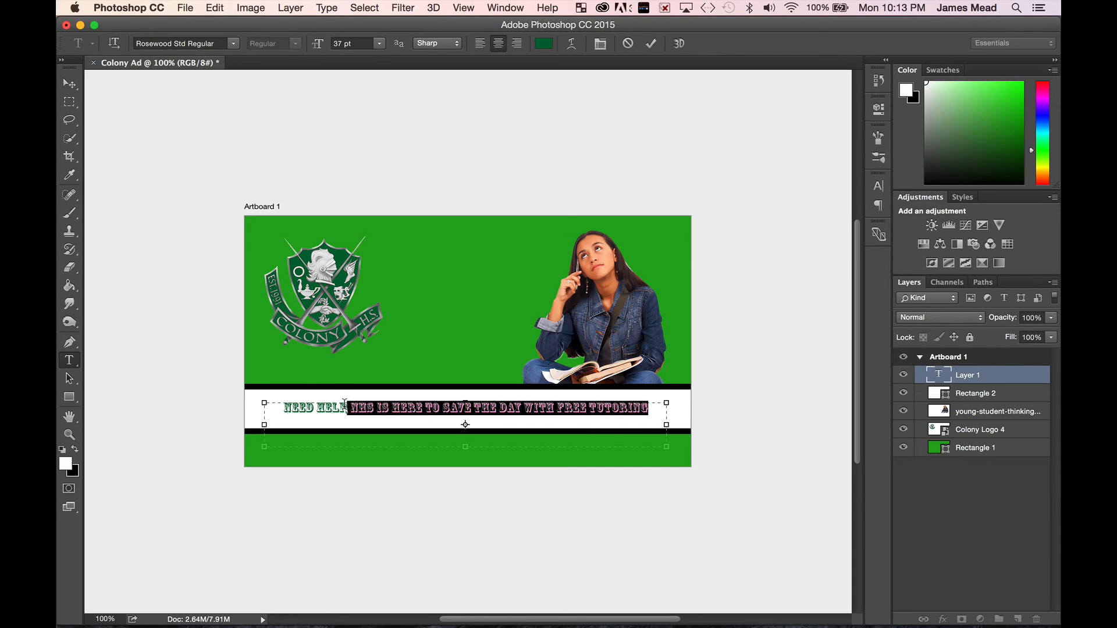
pyautogui.press('BackSpace')
pyautogui.press('BackSpace')
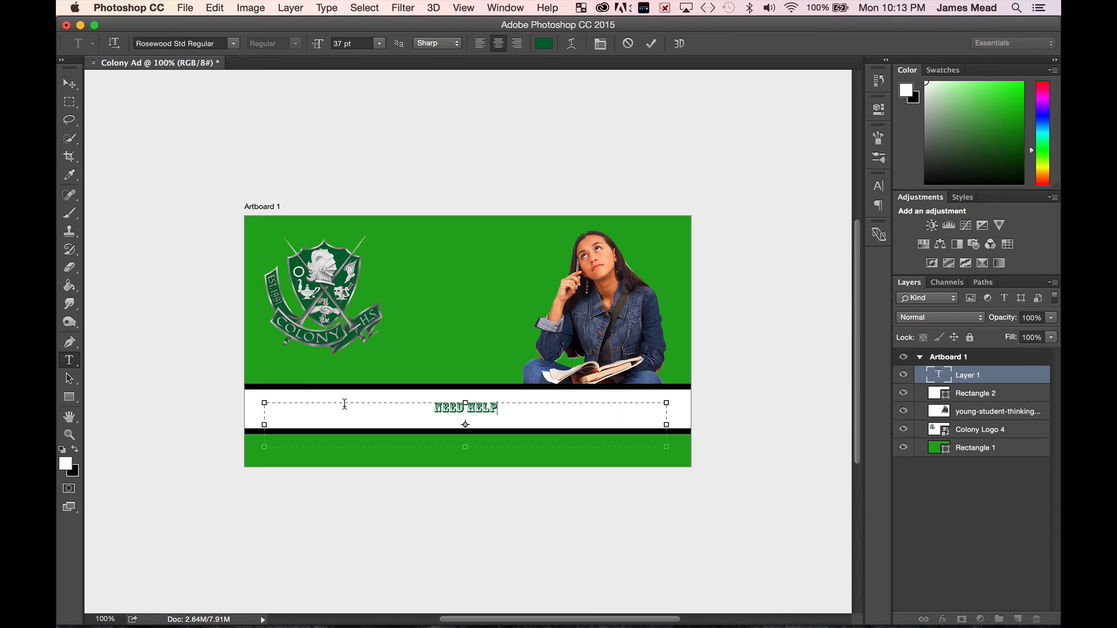
# Step: Complete the band text so it reads "Need help? Schedule peer help with NHS"
pyautogui.write('? SCHEDULE')
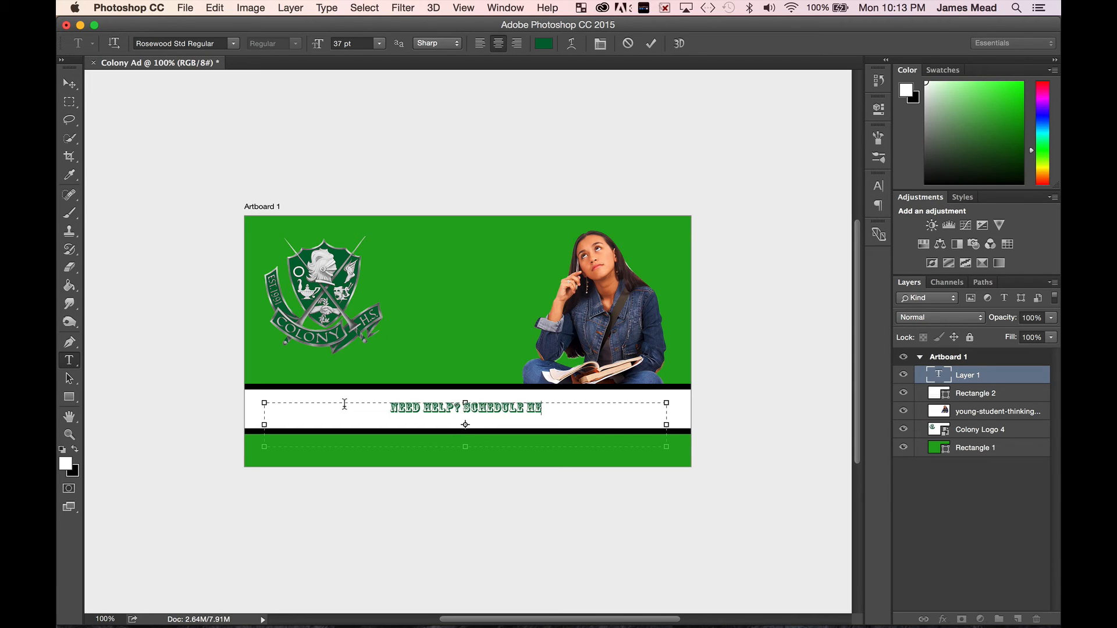
pyautogui.write('PEE')
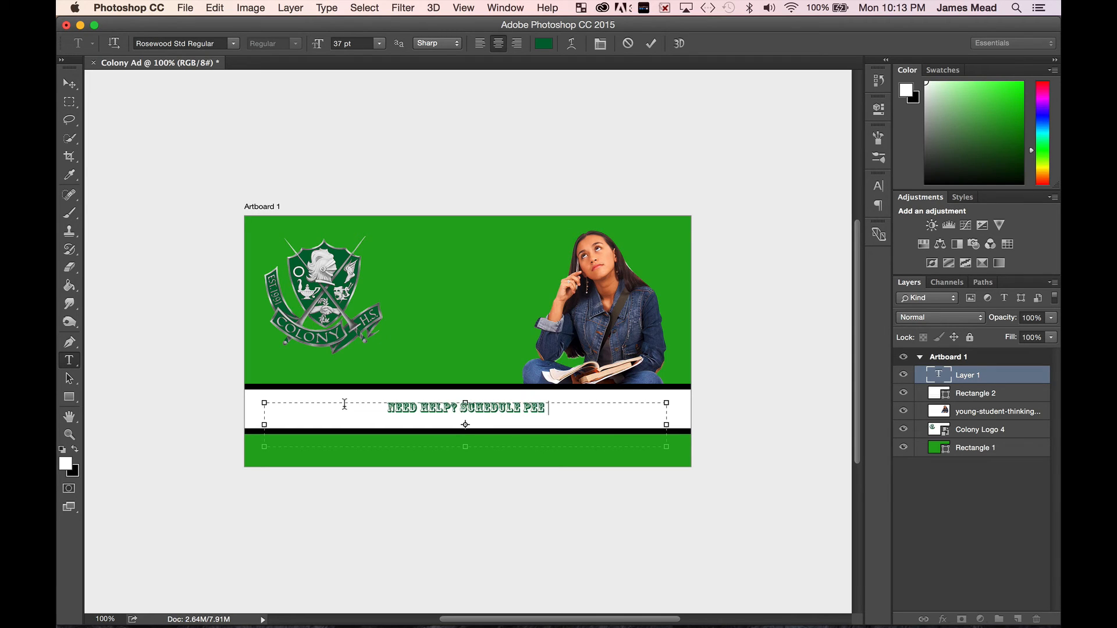
pyautogui.write('R HELP WITH ')
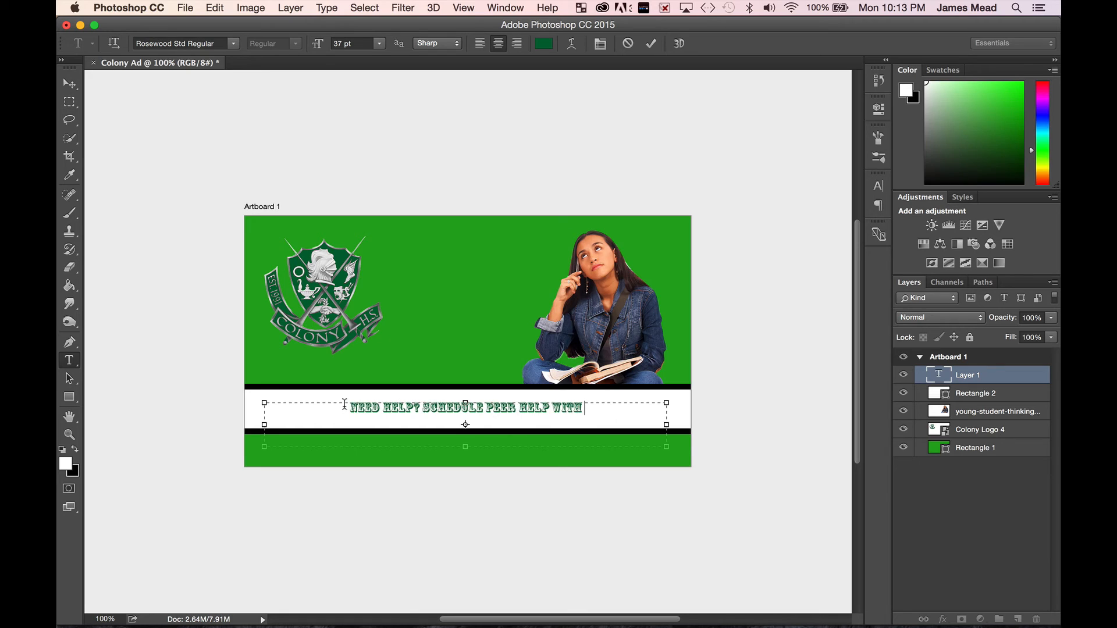
pyautogui.write('NHS')
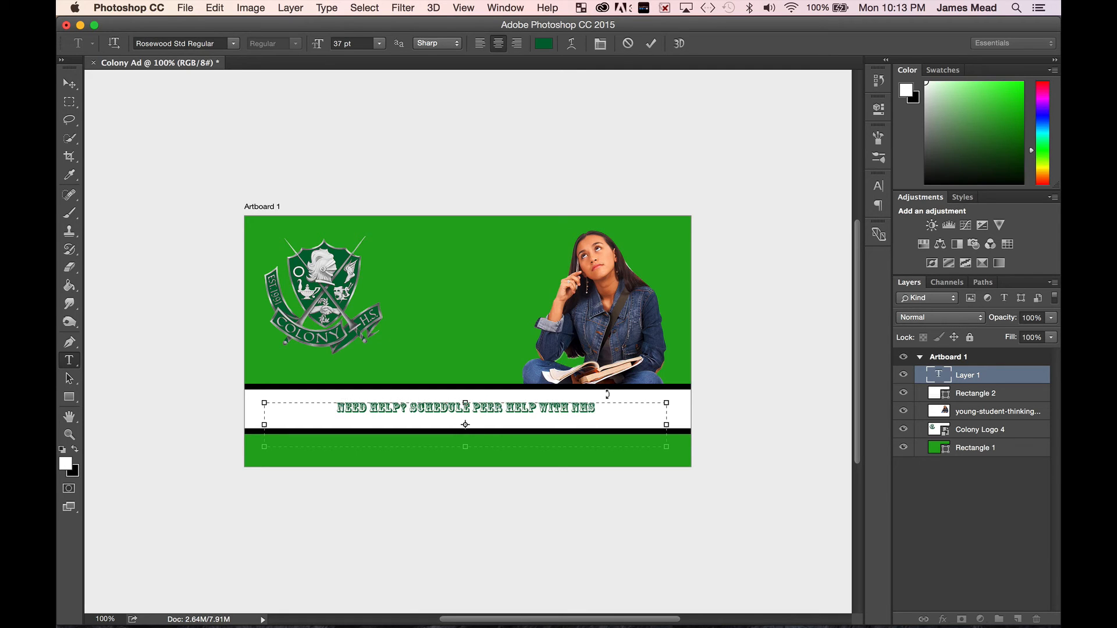
# Step: Change the font of the whole band text to Rockwell Bold
pyautogui.moveTo(591, 409); pyautogui.dragTo(260, 411)
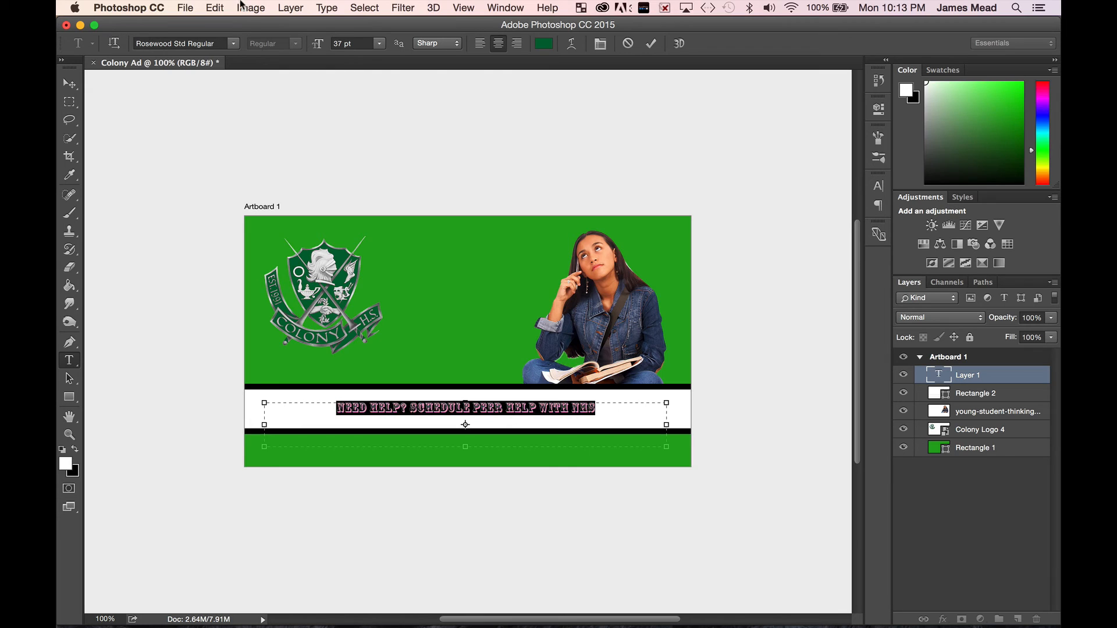
pyautogui.click(232, 44)
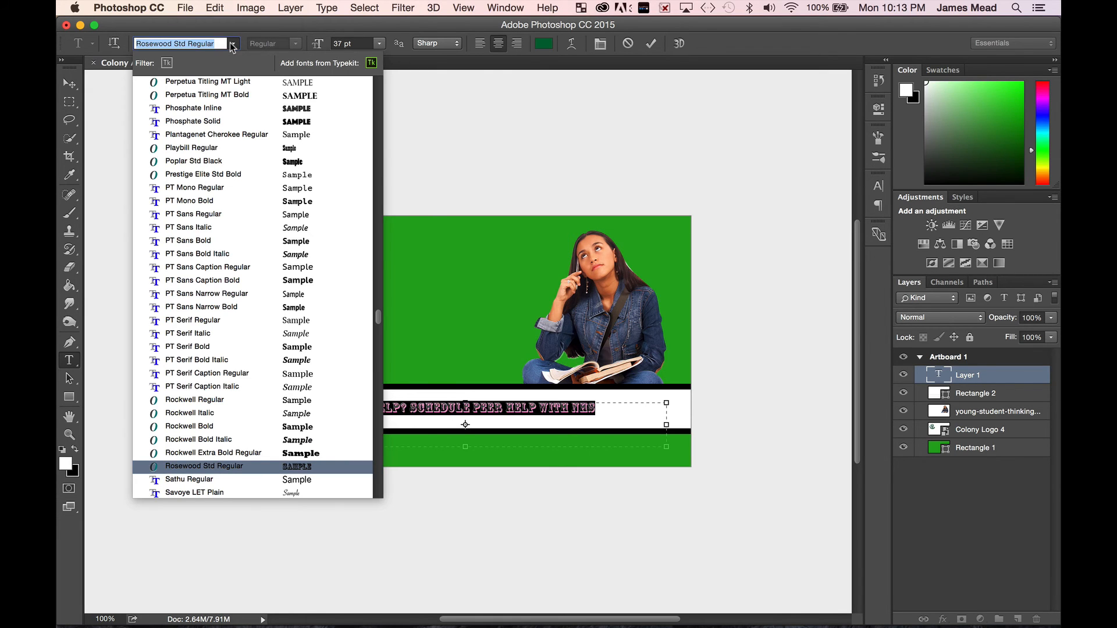
pyautogui.click(297, 429)
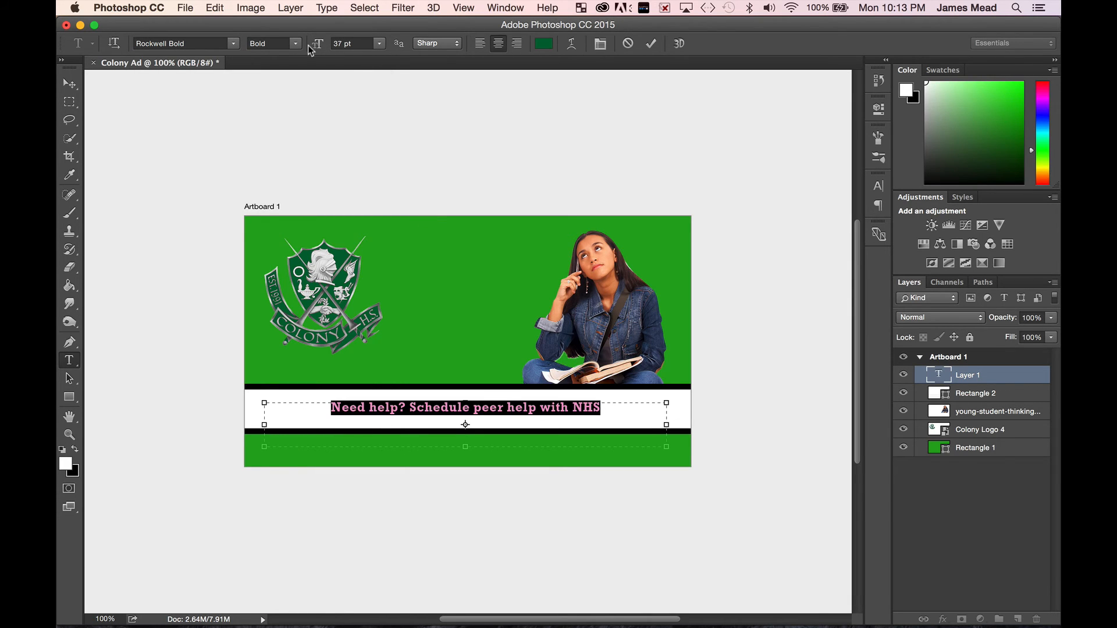
# Step: Set the band text's size to 53 pt so it fits on one line, and commit the text
pyautogui.click(379, 43)
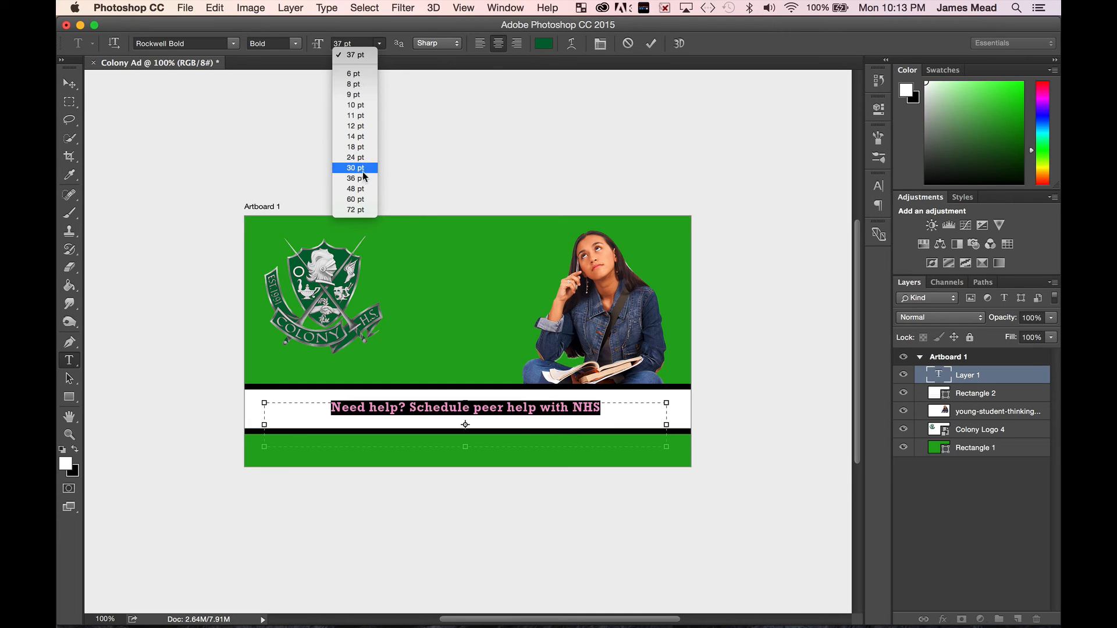
pyautogui.click(362, 199)
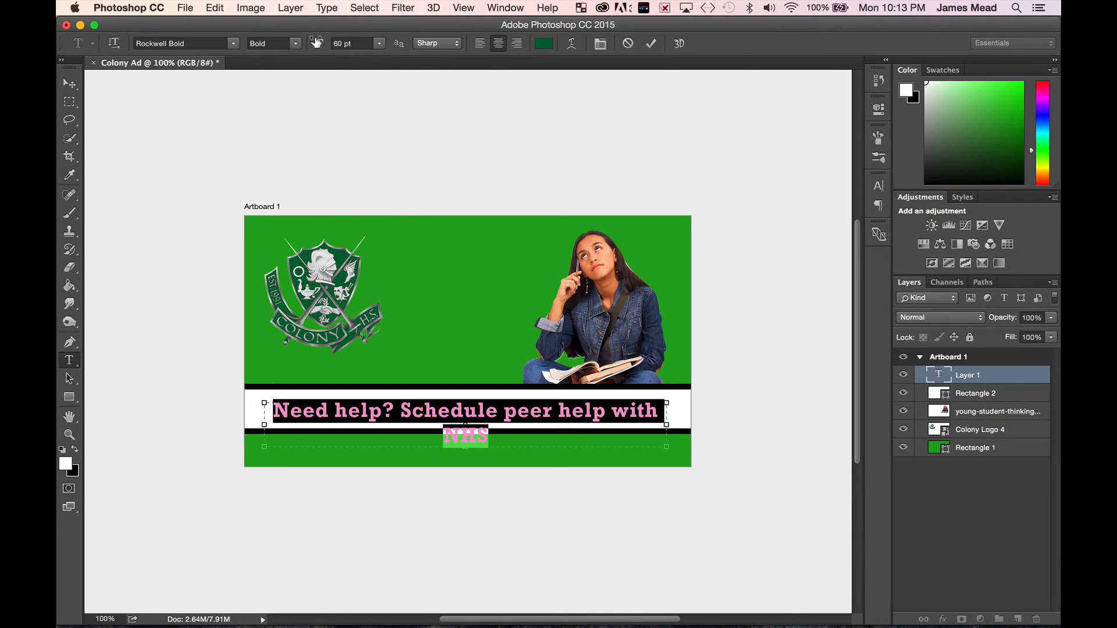
pyautogui.click(345, 44)
pyautogui.write('48')
pyautogui.press('Return')
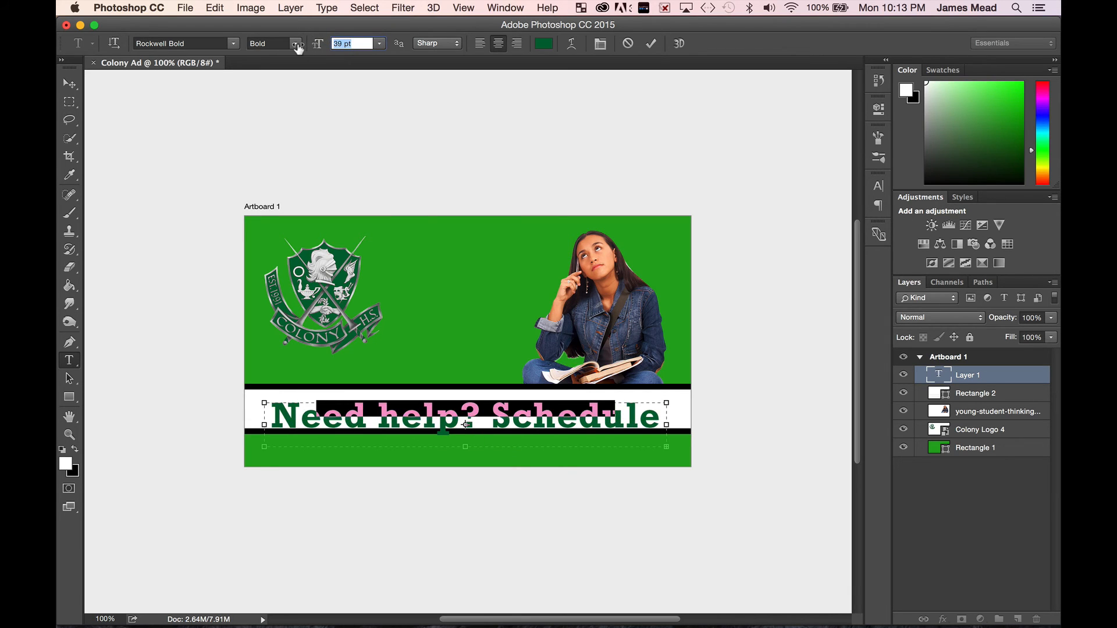
pyautogui.moveTo(306, 49); pyautogui.dragTo(313, 48)
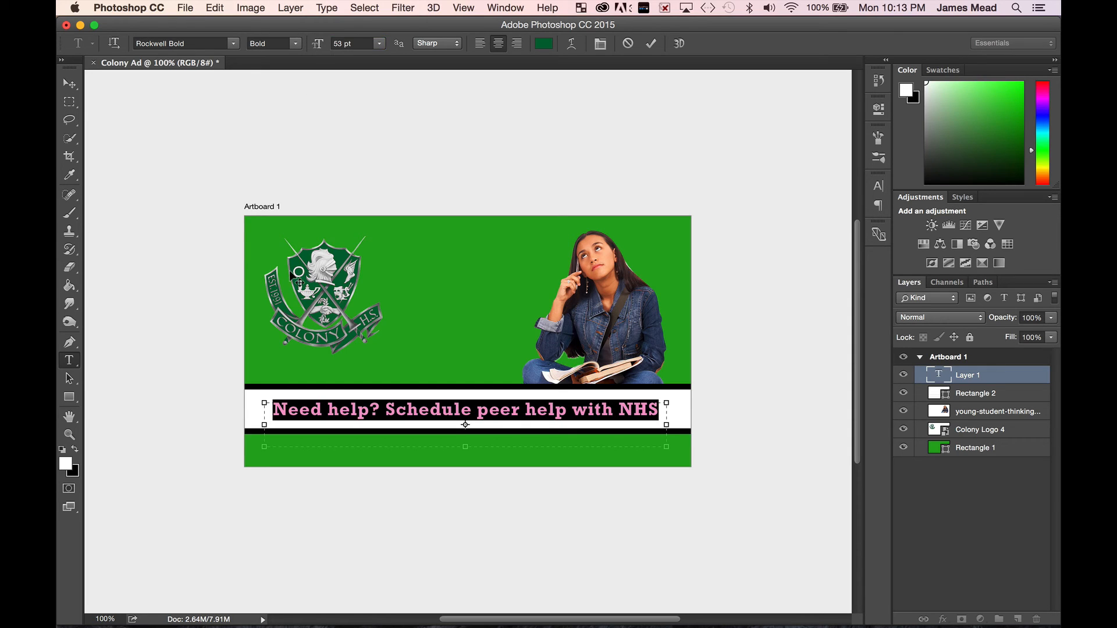
pyautogui.click(70, 84)
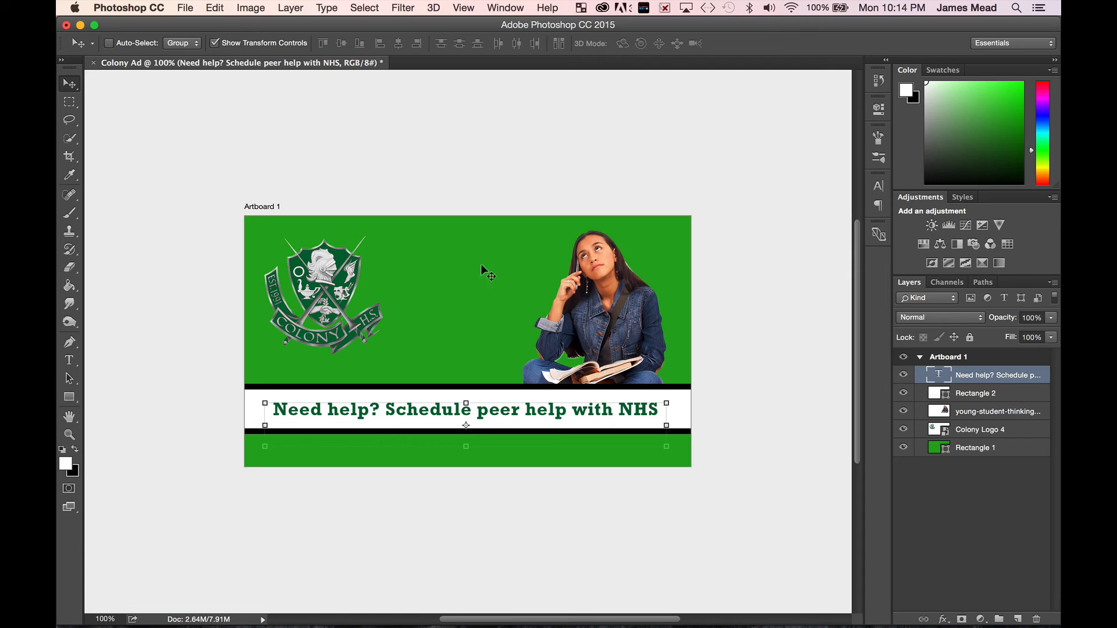
# Step: Add a paragraph text box between the logo and the student containing "Need" and "Help?" on two lines
pyautogui.click(70, 361)
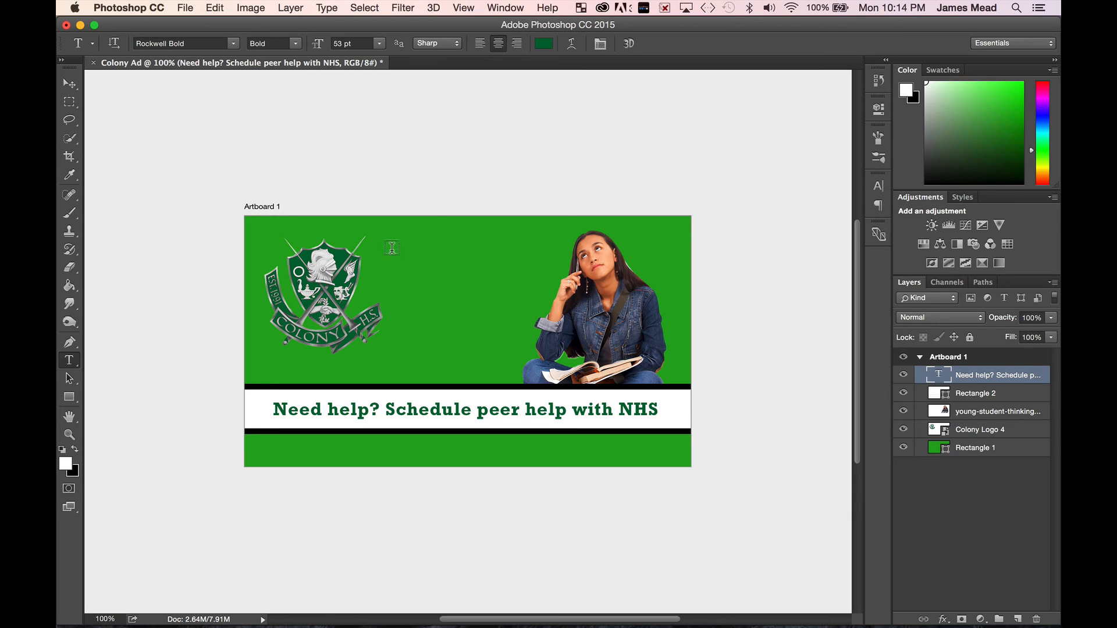
pyautogui.moveTo(505, 333); pyautogui.dragTo(520, 365)
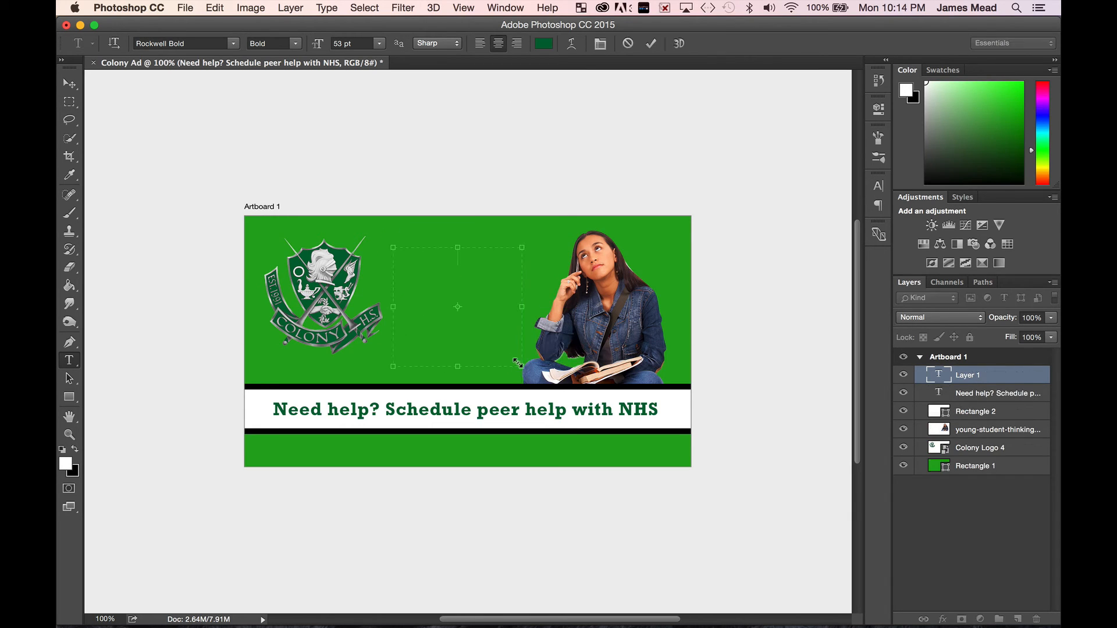
pyautogui.write('Need')
pyautogui.press('Return')
pyautogui.write('Help?')
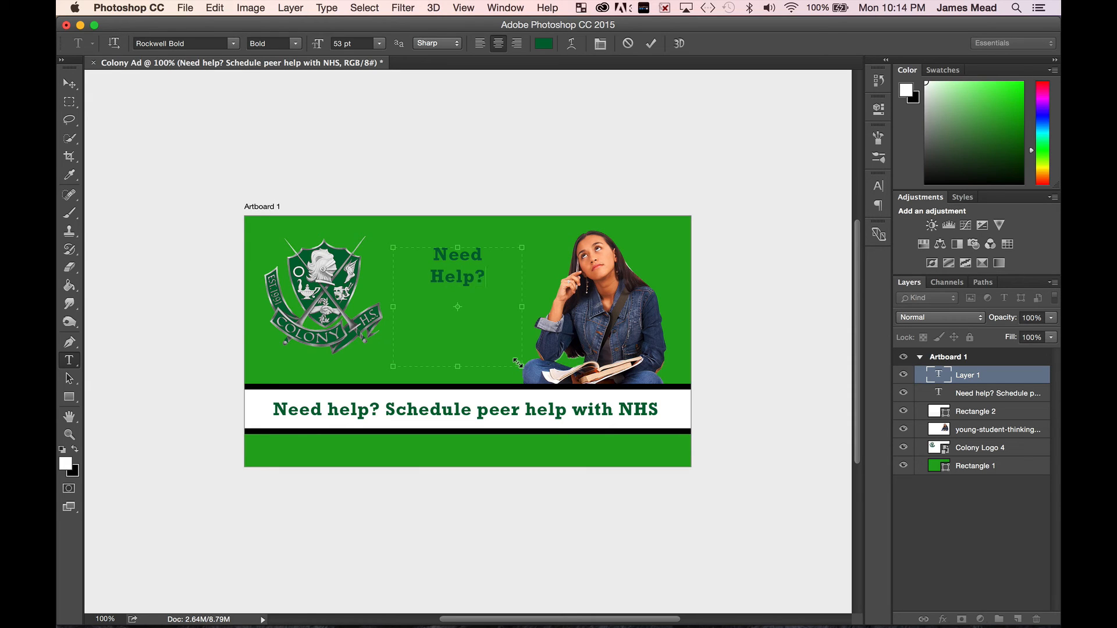
# Step: Set the whole "Need Help?" text to 119 pt and white (ffffff), and commit it
pyautogui.hotkey('shift', 'Left')
pyautogui.press('super+a')
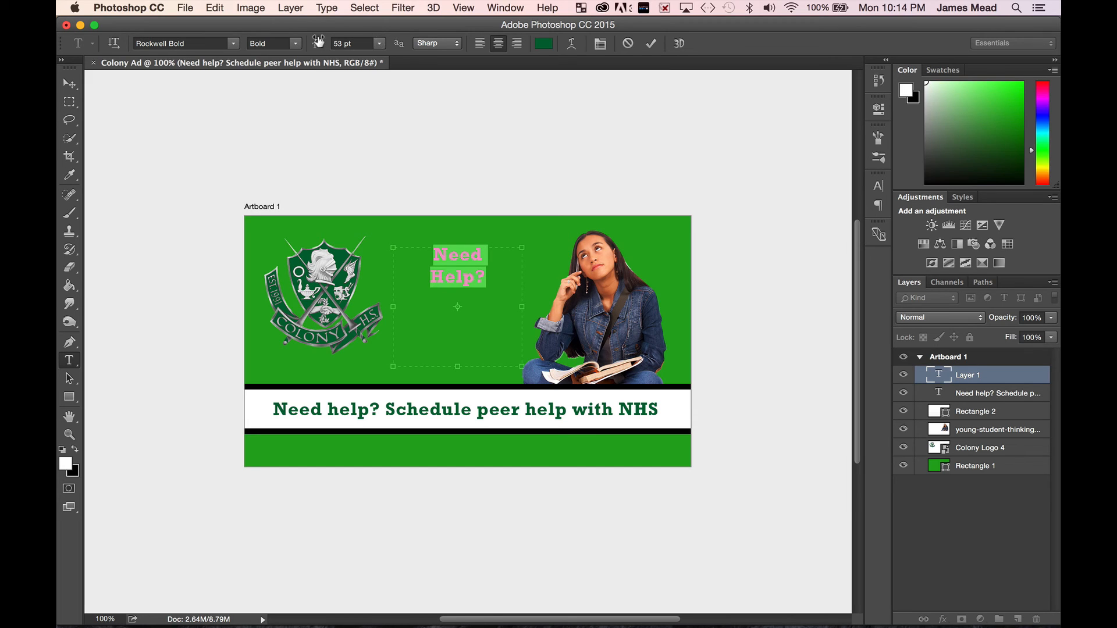
pyautogui.moveTo(317, 44); pyautogui.dragTo(365, 62)
pyautogui.click(543, 43)
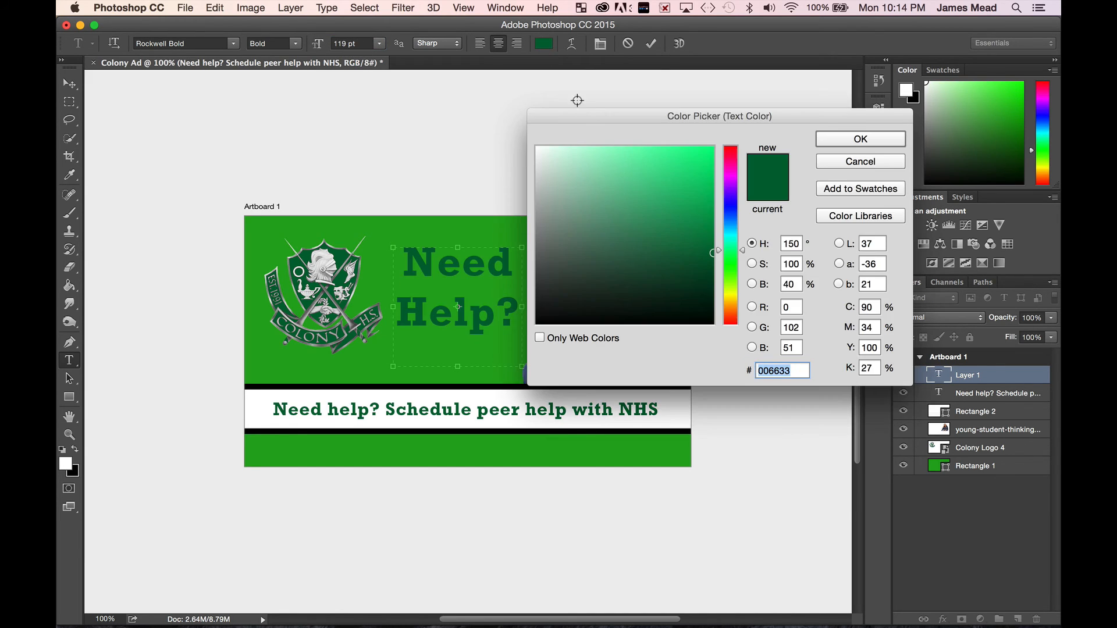
pyautogui.moveTo(553, 164); pyautogui.dragTo(523, 128)
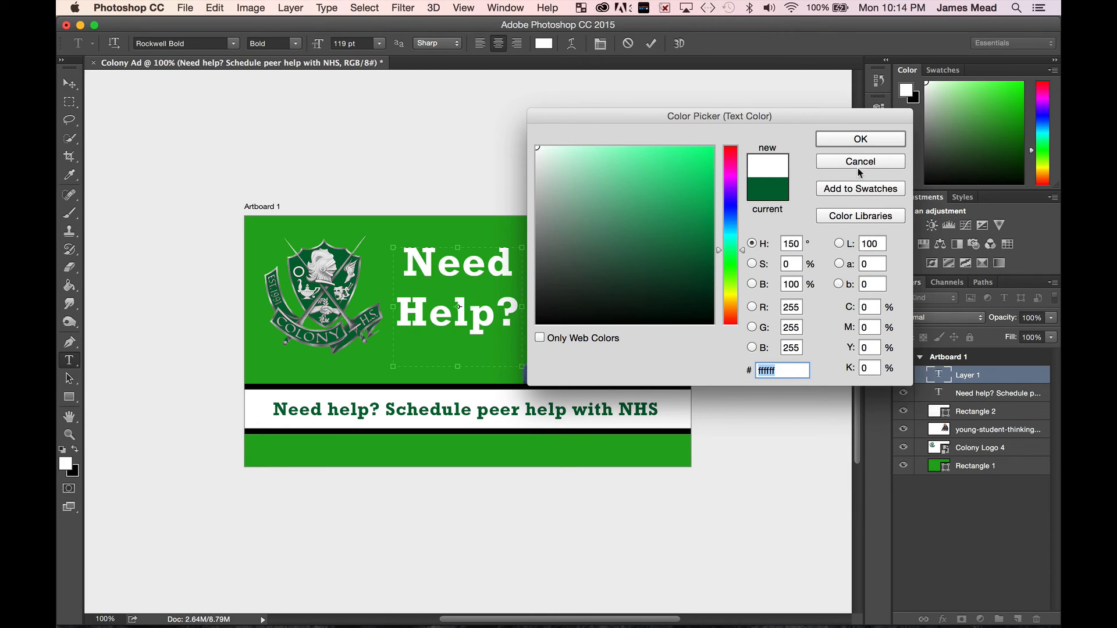
pyautogui.click(861, 139)
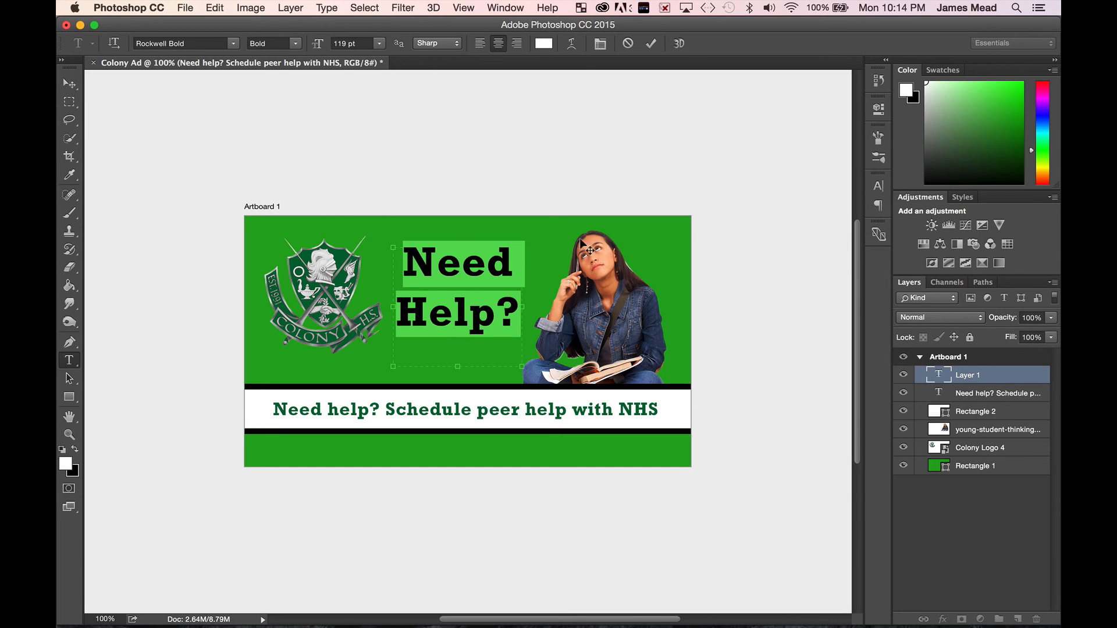
pyautogui.click(652, 42)
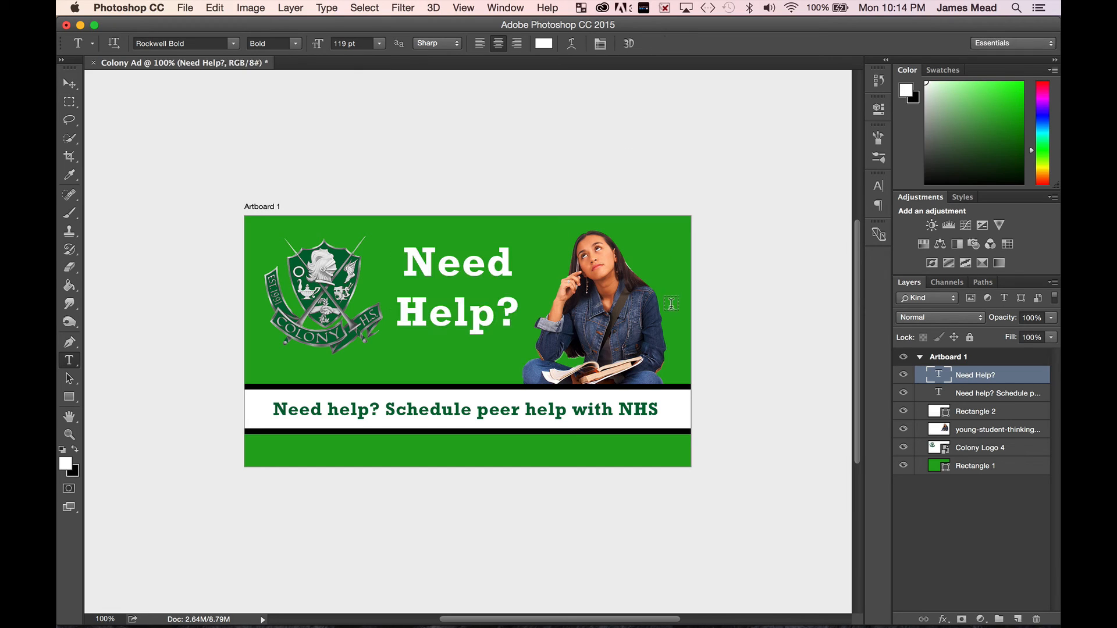
# Step: Delete "Need help?" from the band text so it reads "Schedule peer help with NHS", and deselect the layer
pyautogui.moveTo(382, 409); pyautogui.dragTo(221, 407)
pyautogui.press('BackSpace')
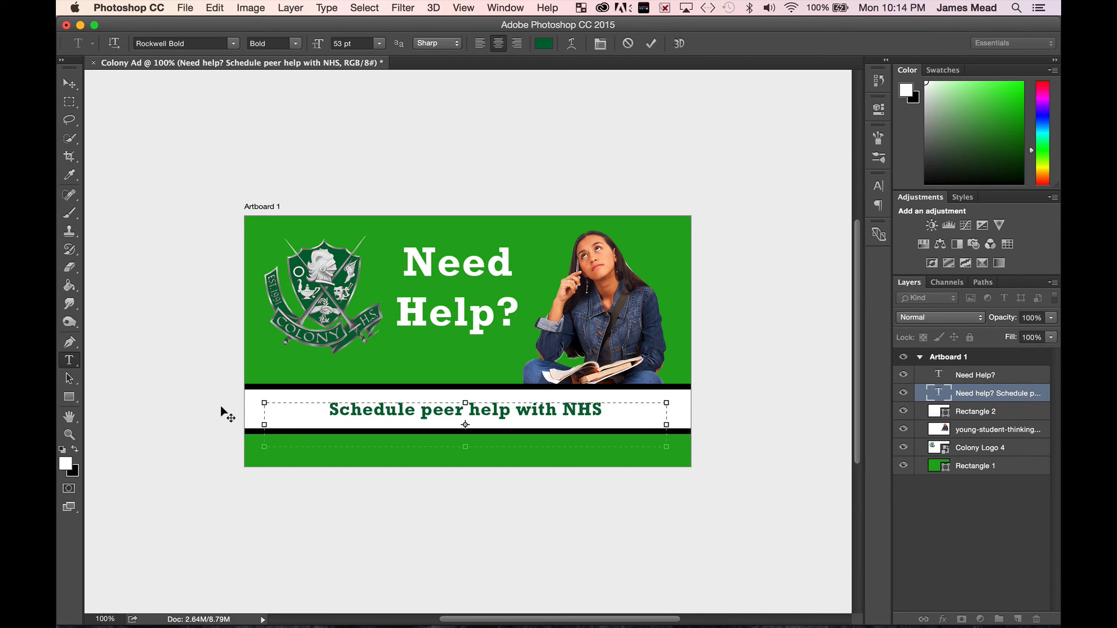
pyautogui.click(70, 84)
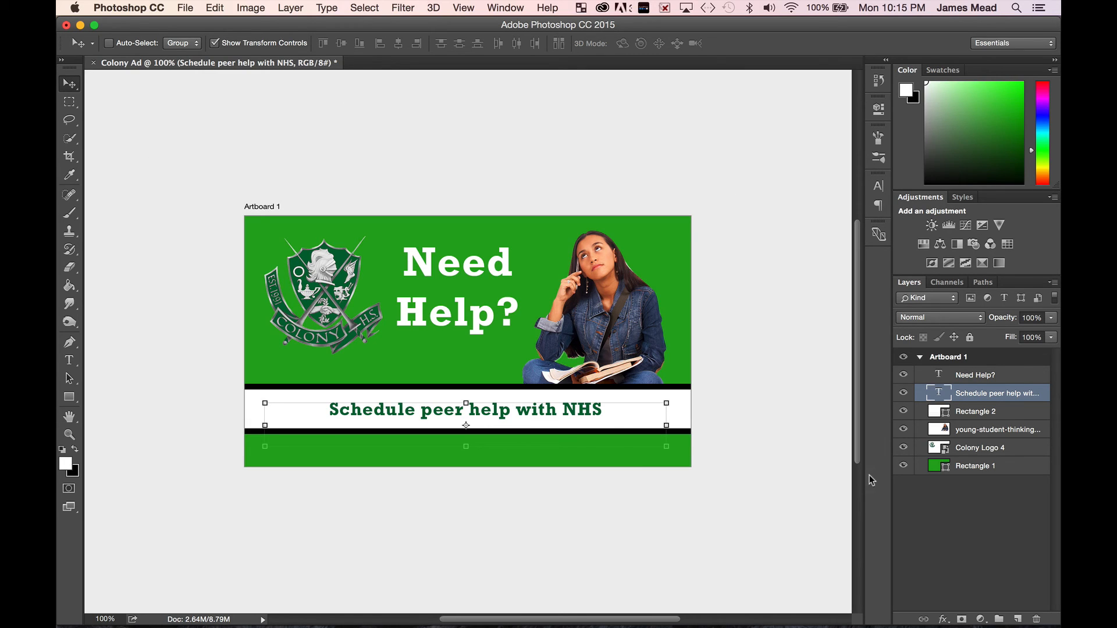
pyautogui.click(924, 535)
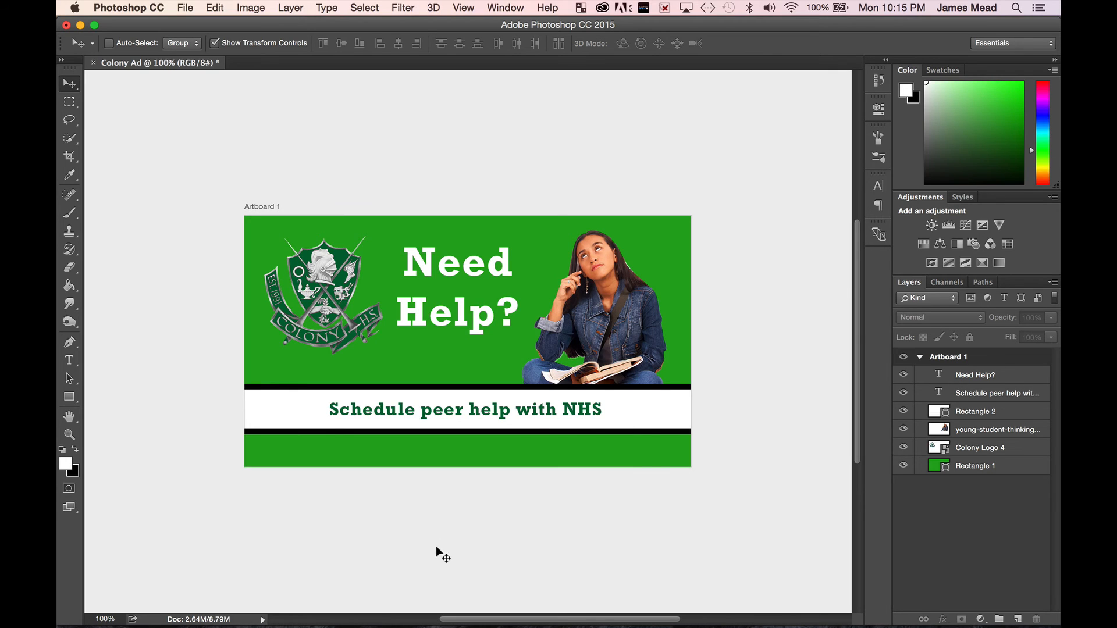
# Step: Draw a rectangle of about 1268 by 710 px over the whole artboard and give it a 14.5 pt black stroke
pyautogui.click(71, 397)
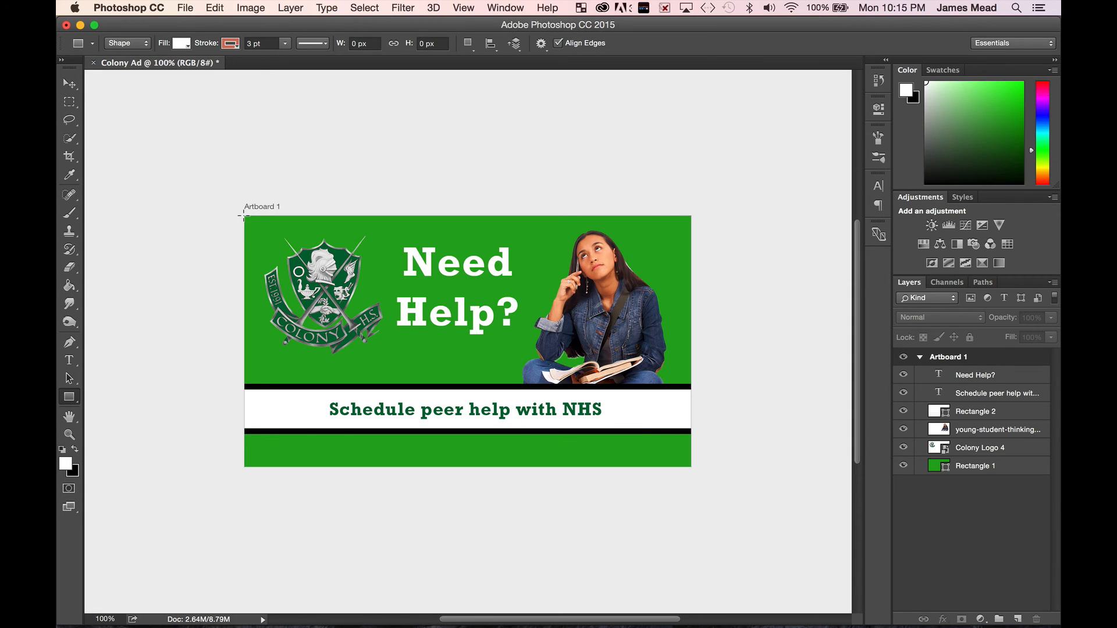
pyautogui.moveTo(243, 216); pyautogui.dragTo(685, 463)
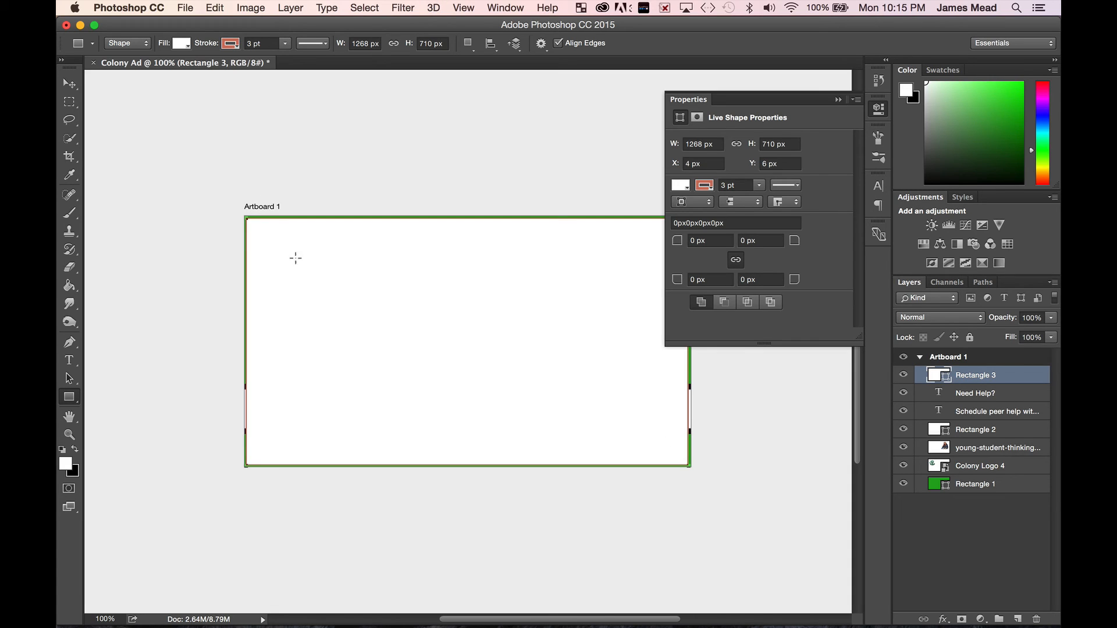
pyautogui.click(230, 44)
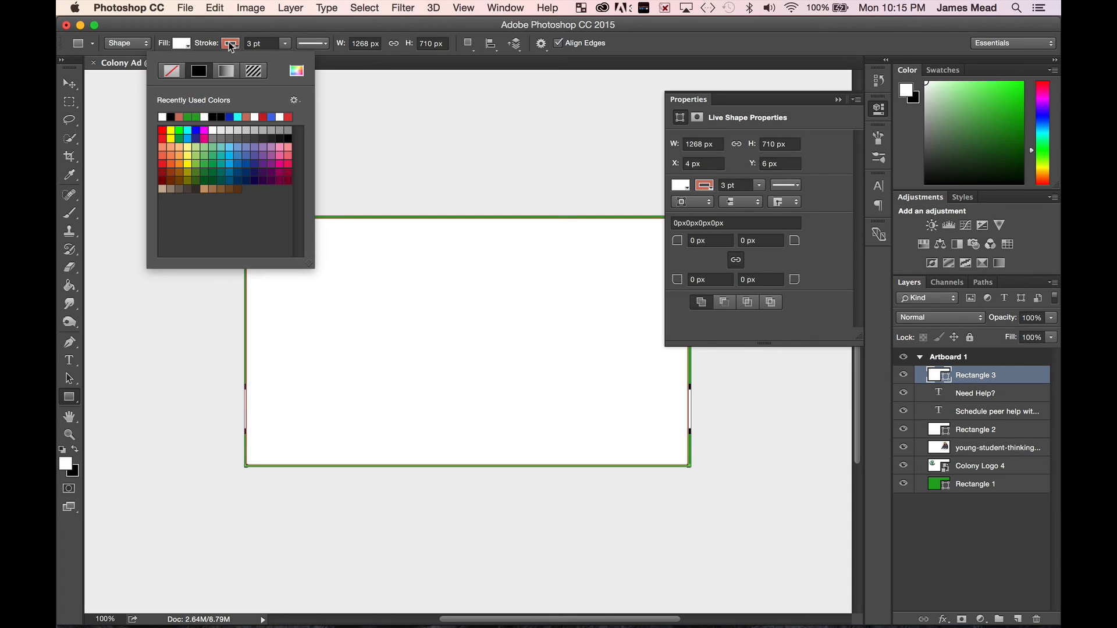
pyautogui.click(213, 116)
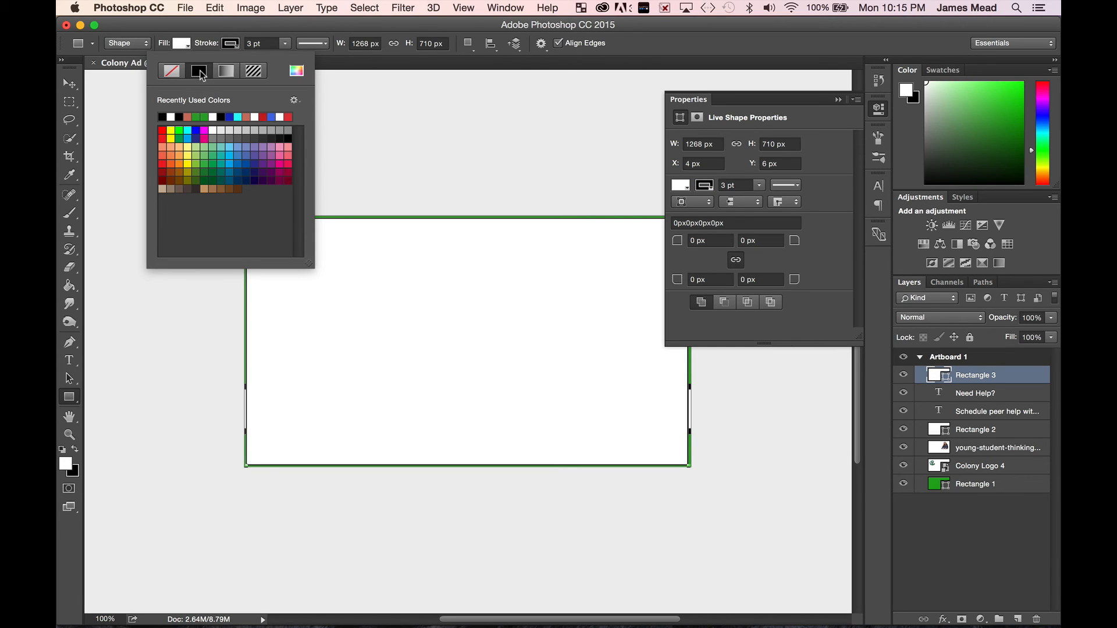
pyautogui.click(285, 139)
pyautogui.click(286, 43)
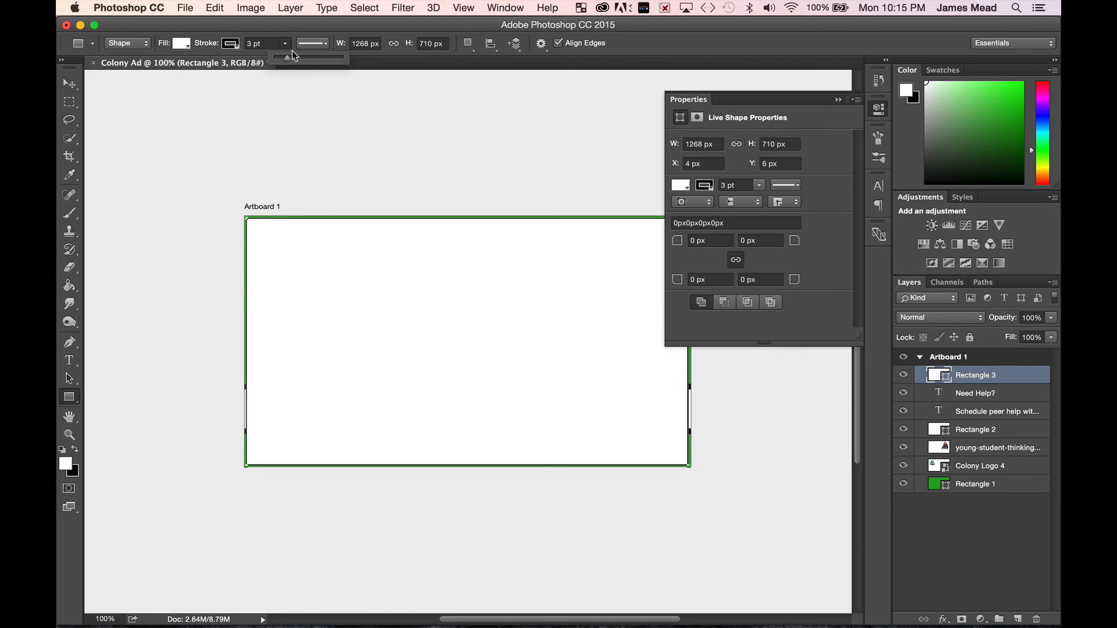
pyautogui.moveTo(287, 57)
pyautogui.mouseDown()
pyautogui.moveTo(307, 57)
pyautogui.moveTo(213, 60)
pyautogui.mouseUp()
# Step: Set the new border rectangle's fill to none and collapse its shape properties
pyautogui.click(182, 44)
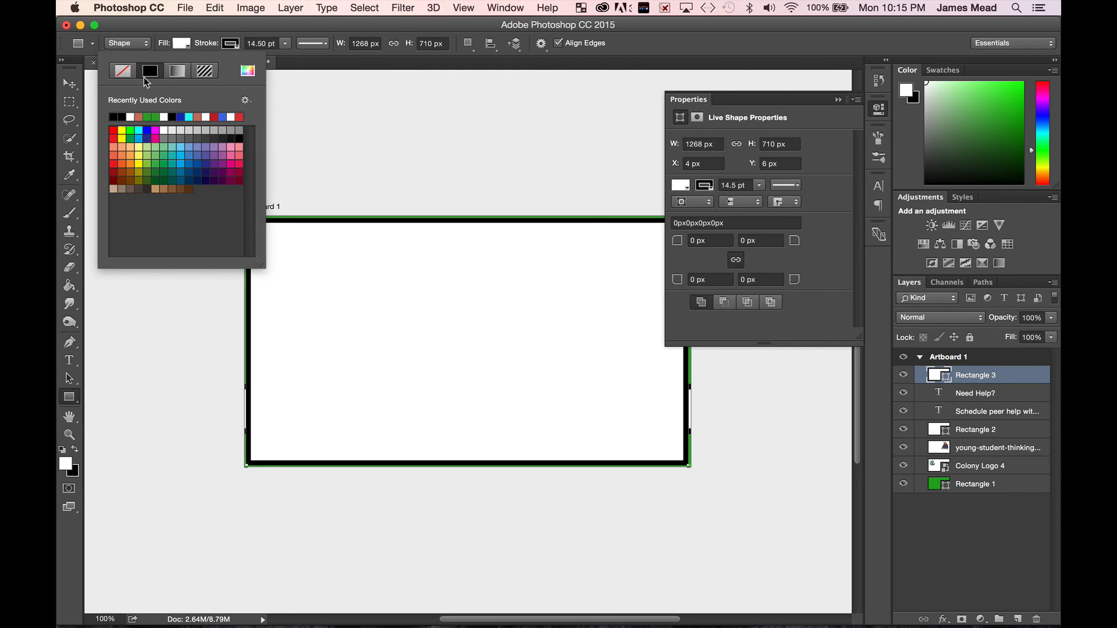
pyautogui.click(122, 70)
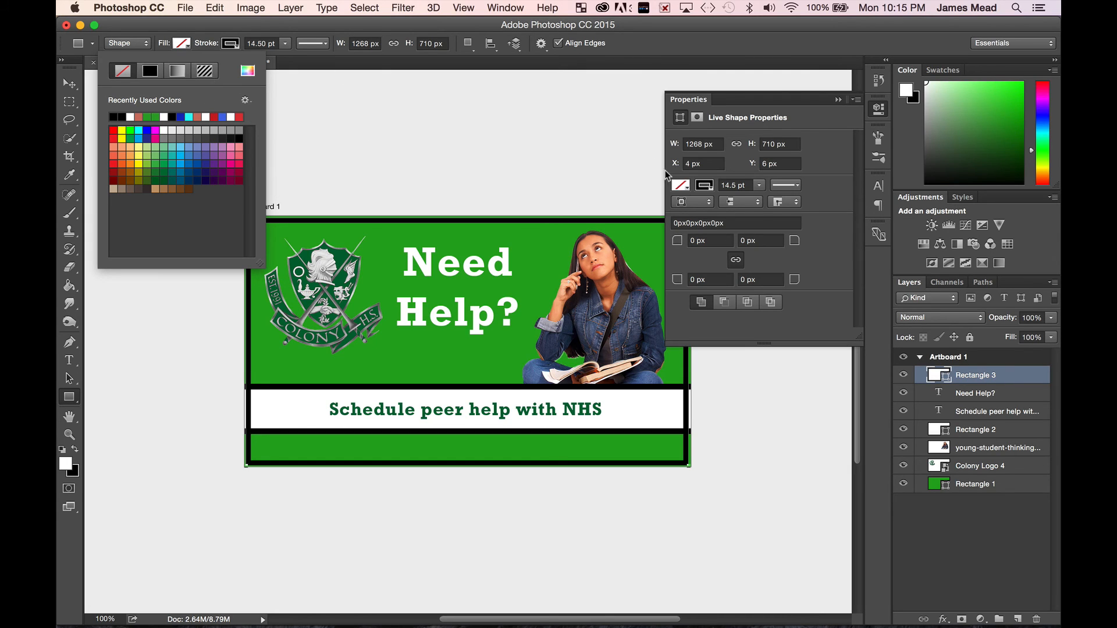
pyautogui.click(838, 100)
pyautogui.click(838, 99)
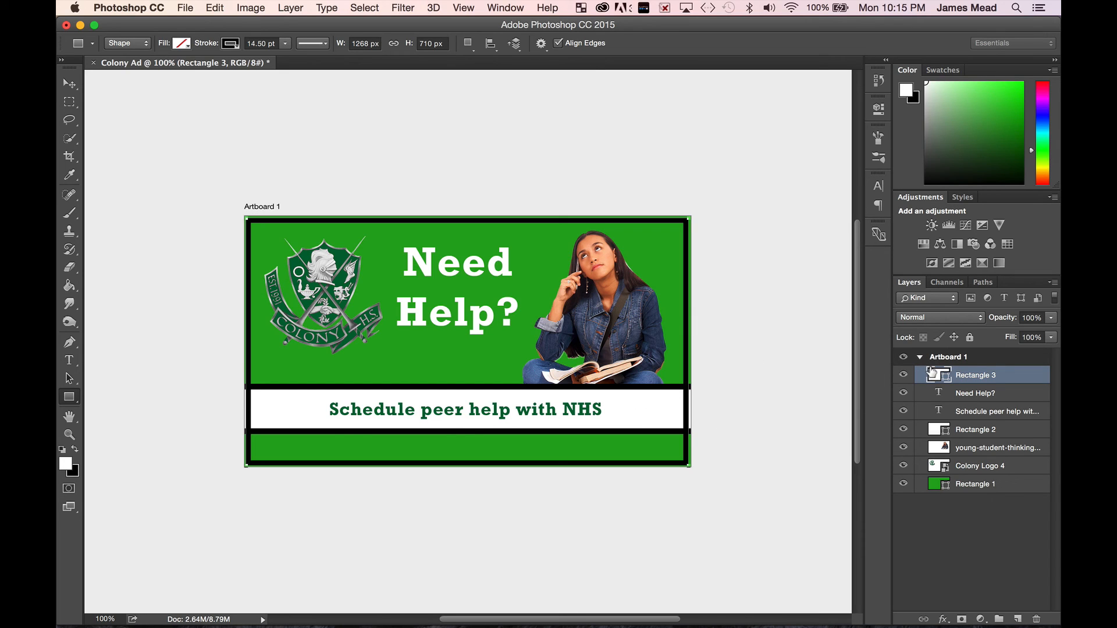
# Step: Move the Rectangle 3 border layer directly beneath the white band's Rectangle 2 layer, and deselect it
pyautogui.moveTo(932, 372); pyautogui.dragTo(927, 431)
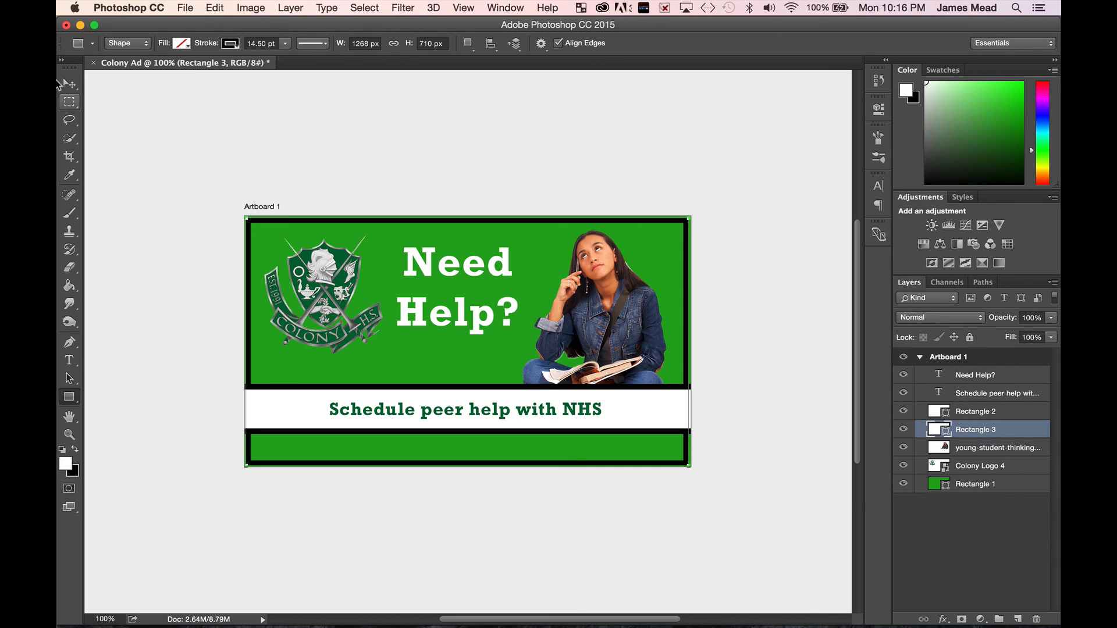
pyautogui.click(70, 82)
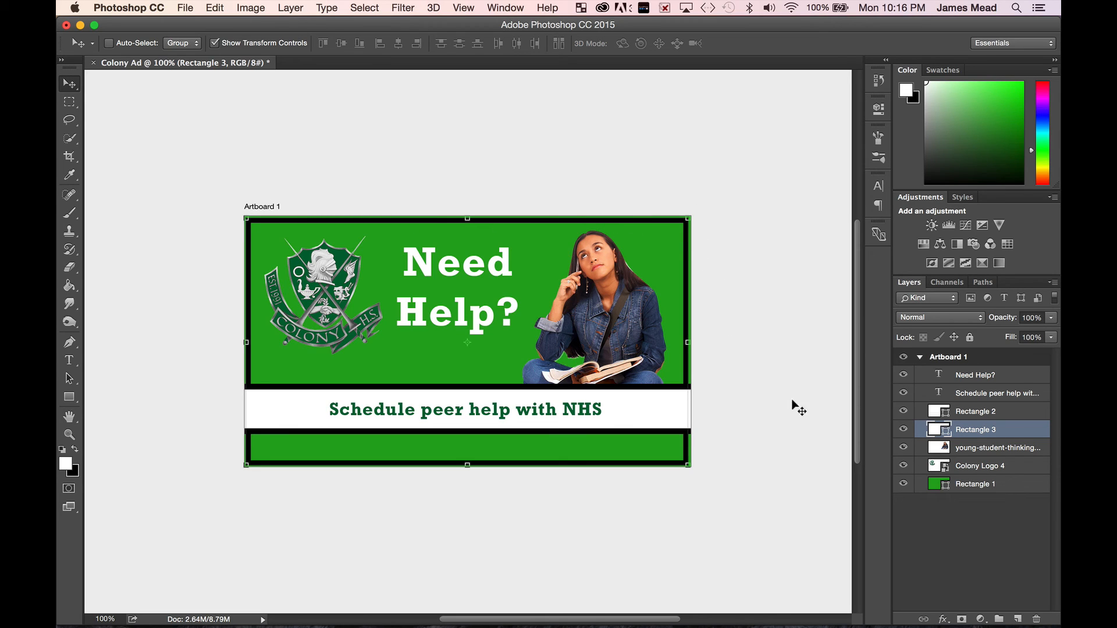
pyautogui.click(985, 553)
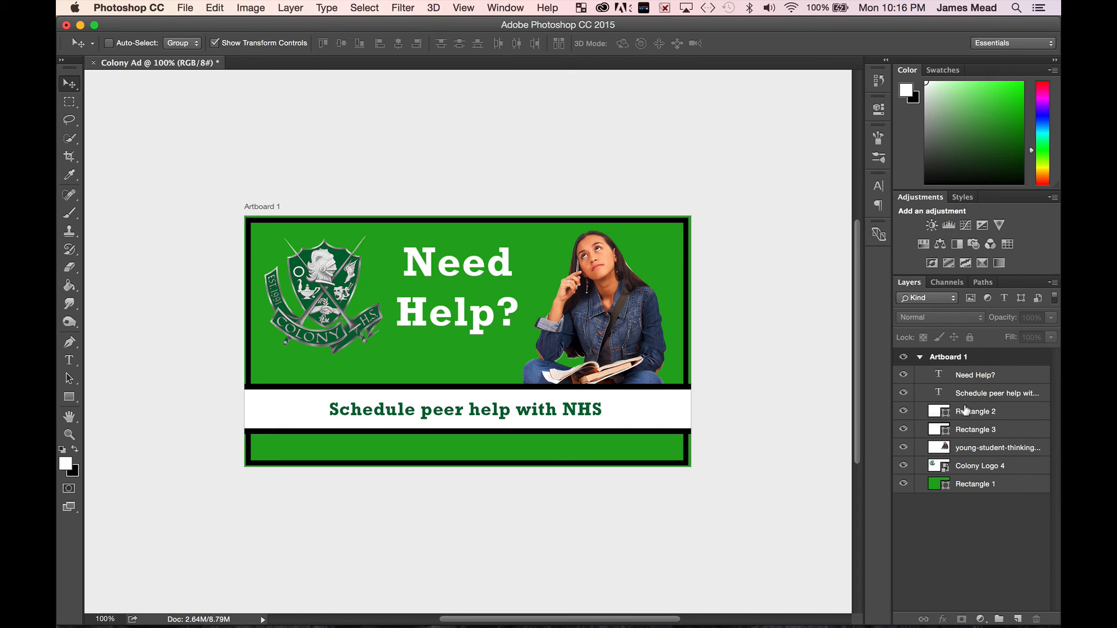
# Step: Stretch the Rectangle 3 border to the artboard's edges at 100.95% width and 101.41% height, commit the transform, and deselect it
pyautogui.click(966, 429)
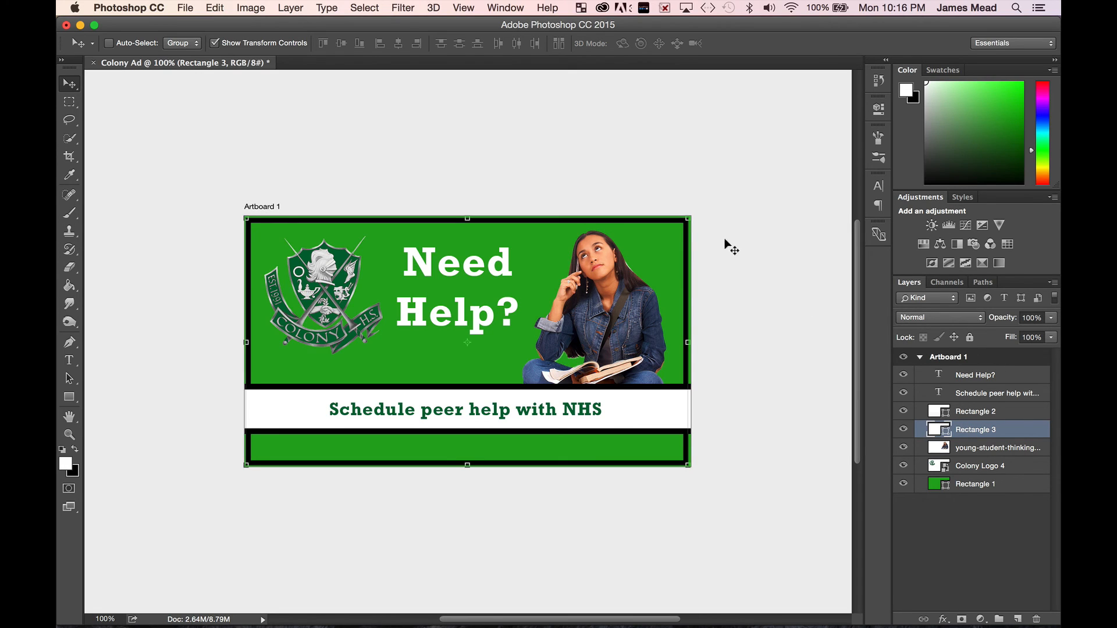
pyautogui.click(686, 217)
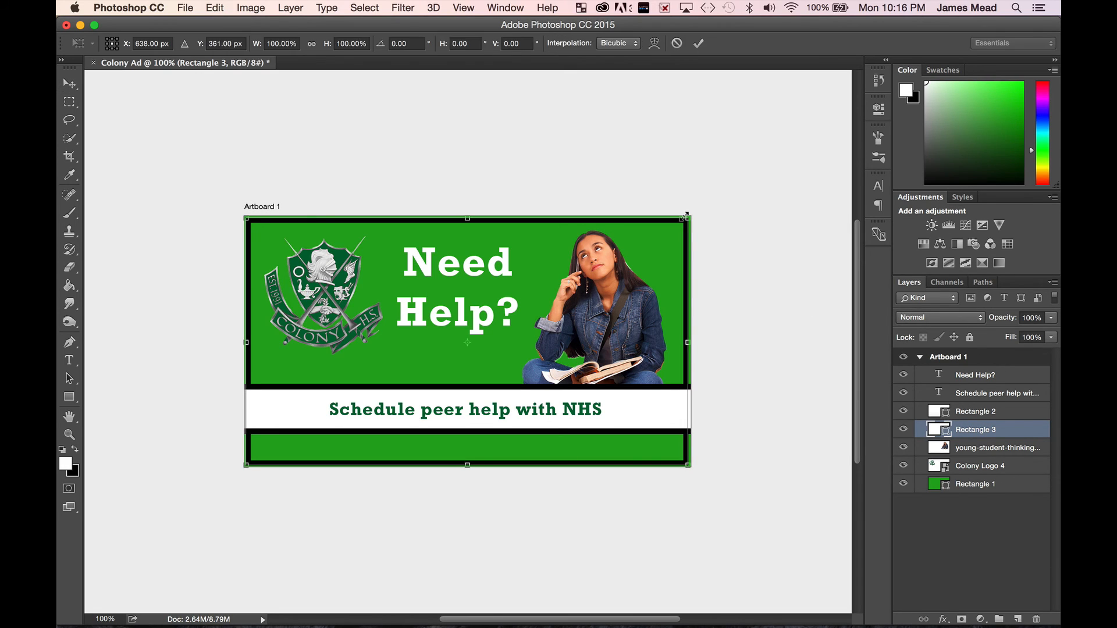
pyautogui.moveTo(685, 214); pyautogui.dragTo(686, 213)
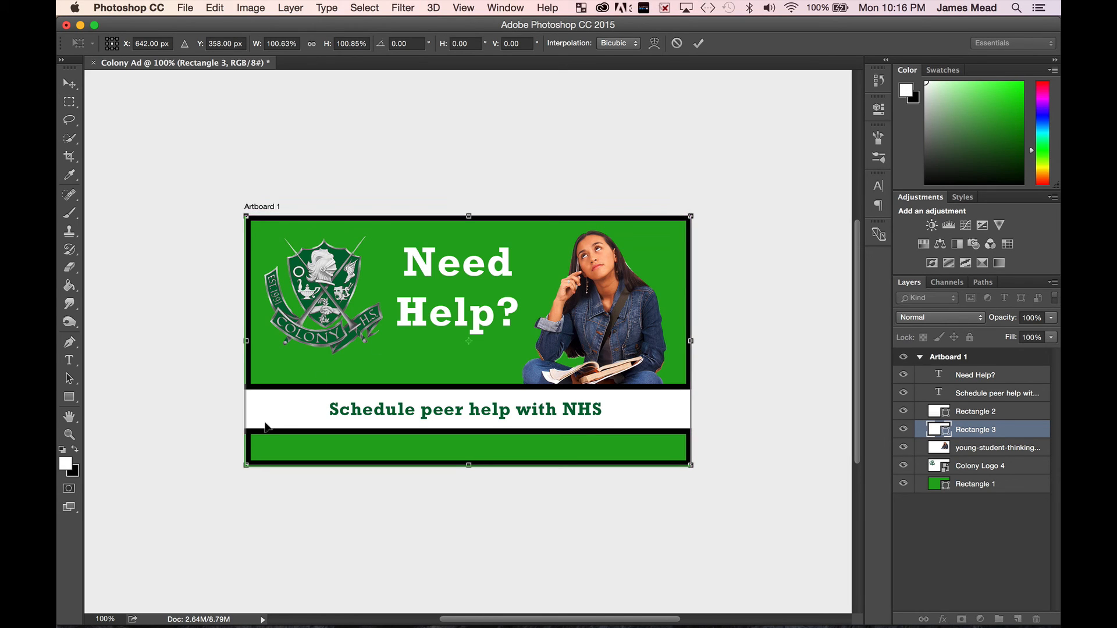
pyautogui.moveTo(244, 463); pyautogui.dragTo(239, 459)
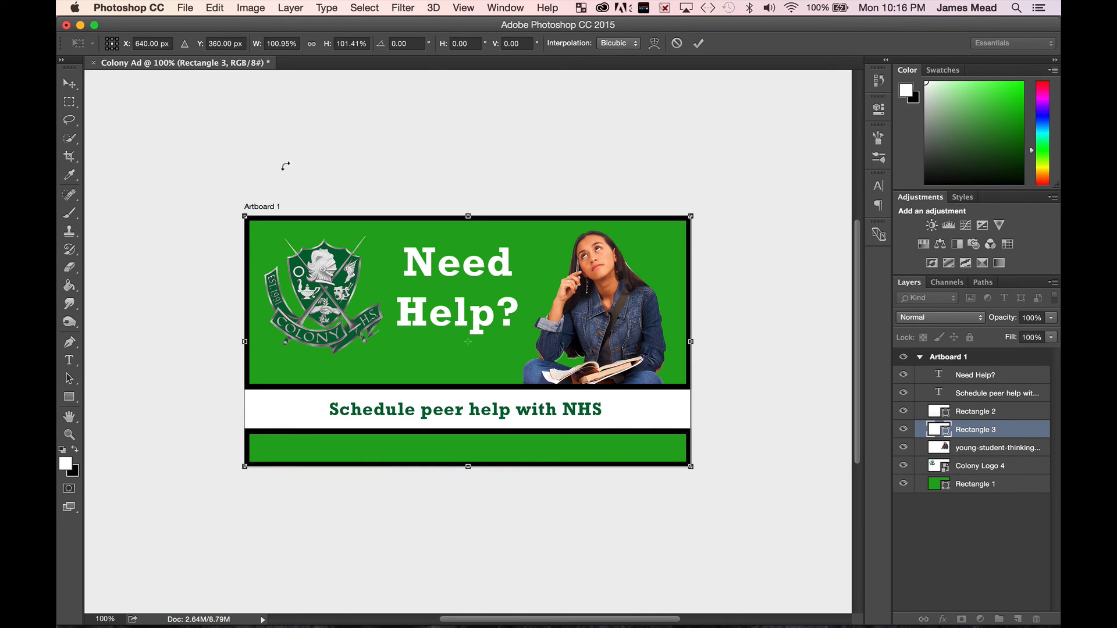
pyautogui.click(698, 44)
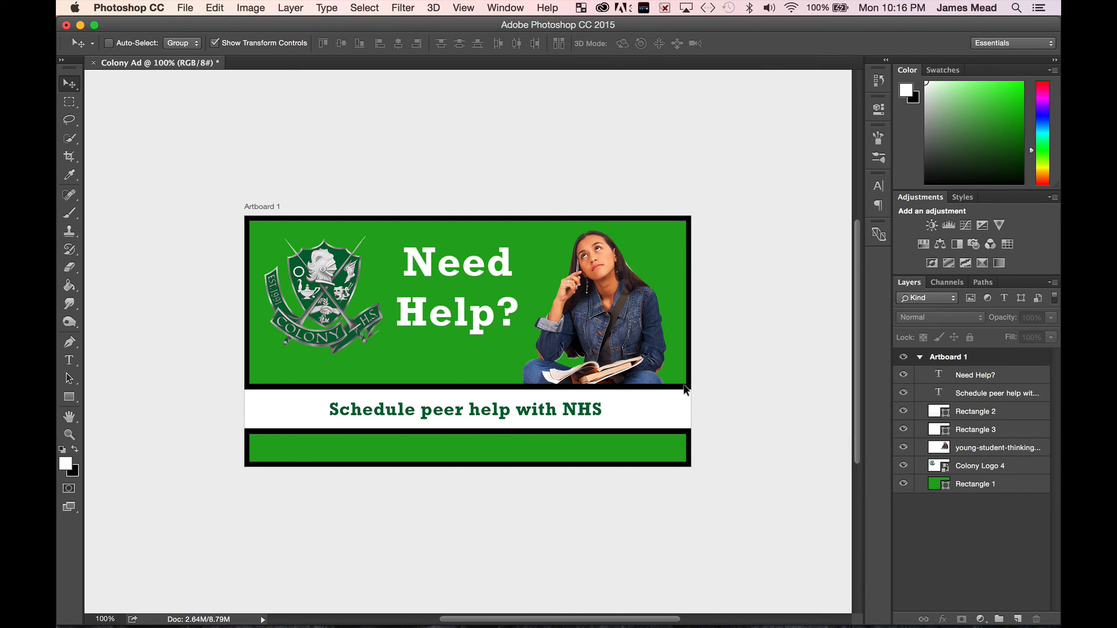
pyautogui.moveTo(955, 429)
pyautogui.mouseDown()
pyautogui.moveTo(960, 406)
pyautogui.moveTo(961, 431)
pyautogui.mouseUp()
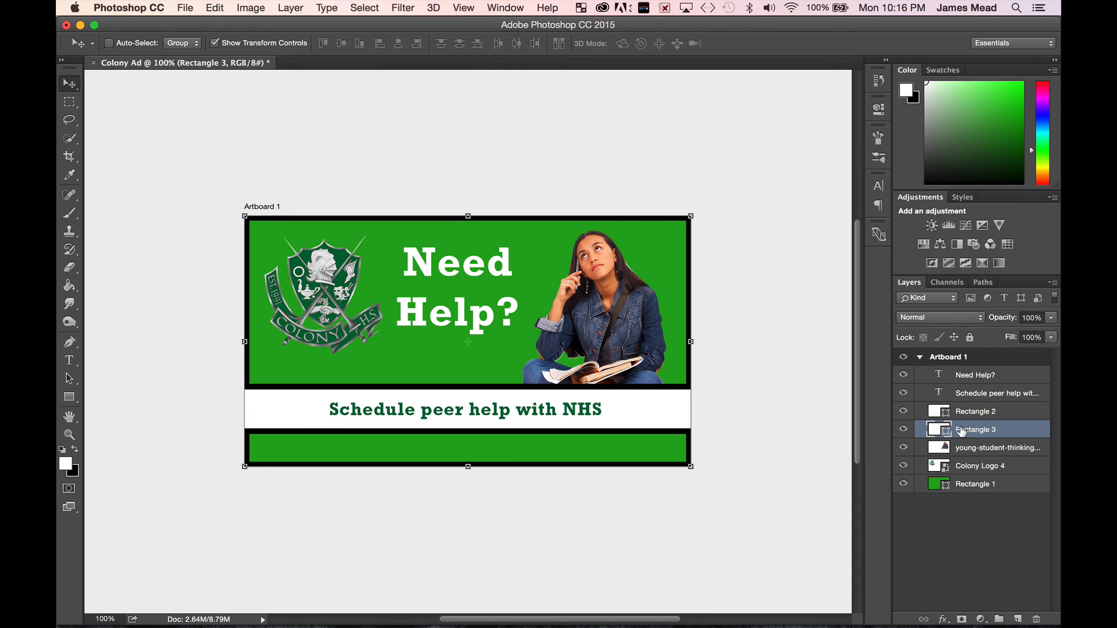
pyautogui.click(958, 519)
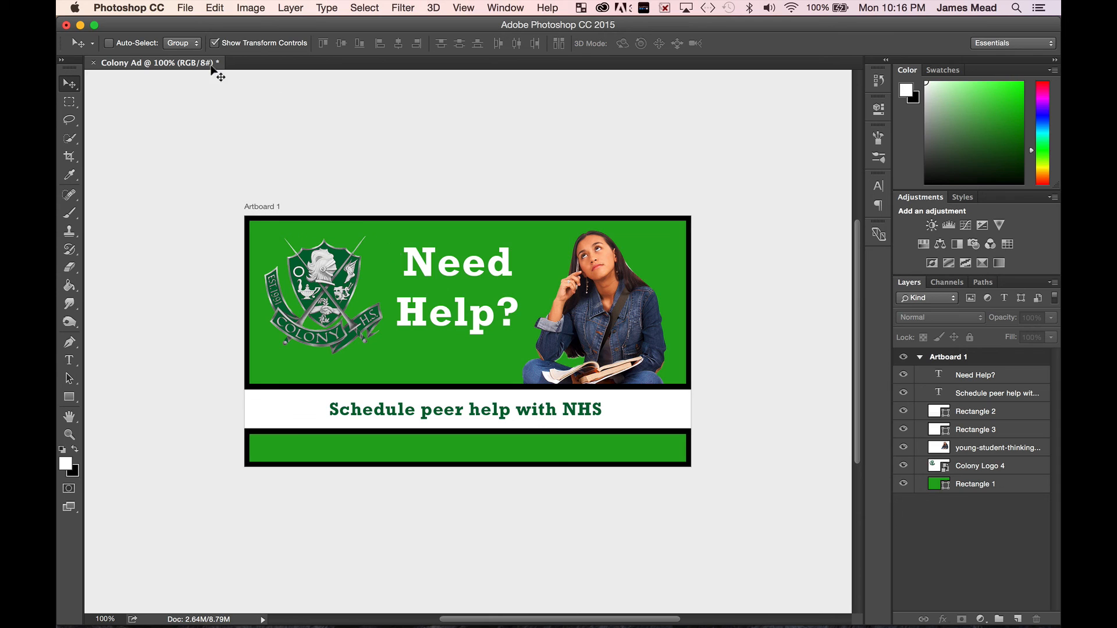
# Step: Save the ad as Colony Ad.psd in Photoshop format with layers in the Photoshop Lesson 1 folder
pyautogui.click(185, 8)
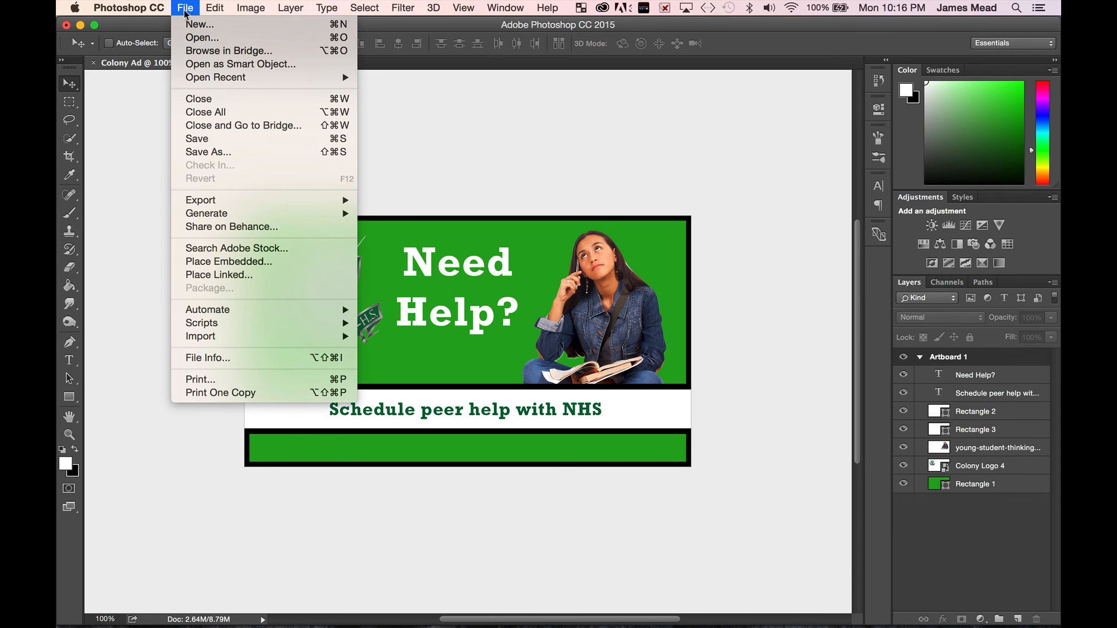
pyautogui.click(198, 138)
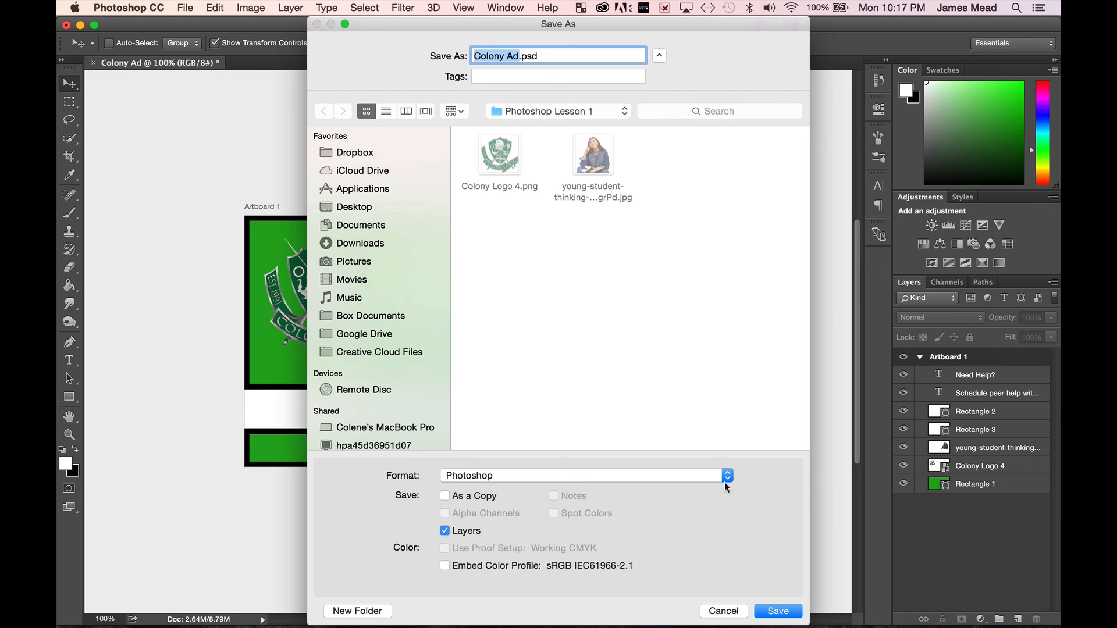
pyautogui.click(772, 613)
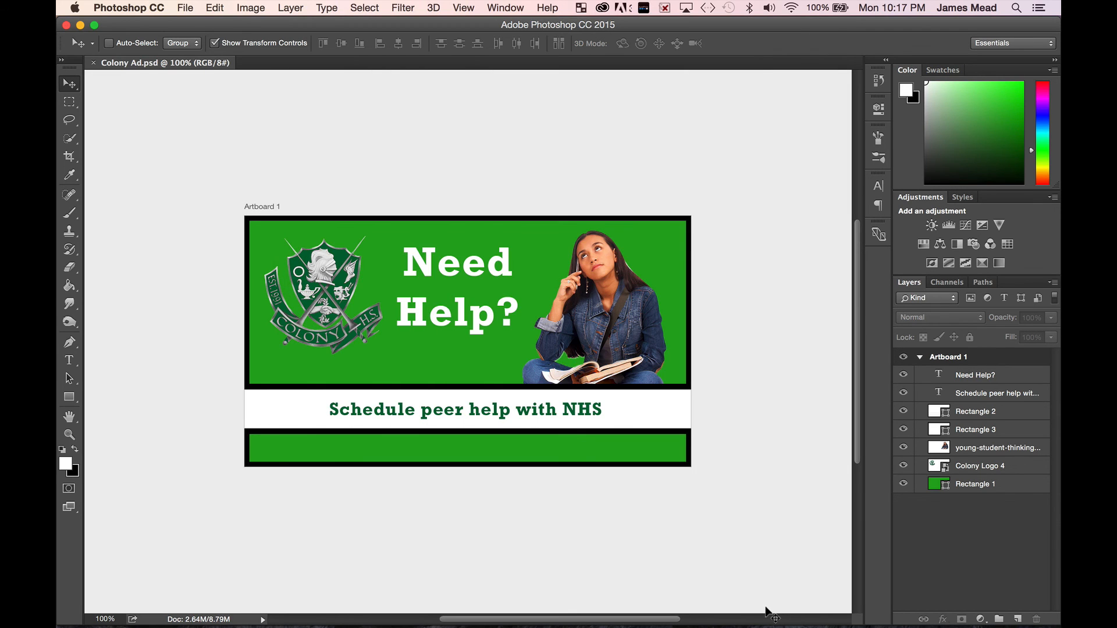
# Step: Save a copy of the ad as Colony Ad.png in PNG format with Smallest / Slow compression and no interlacing
pyautogui.click(190, 8)
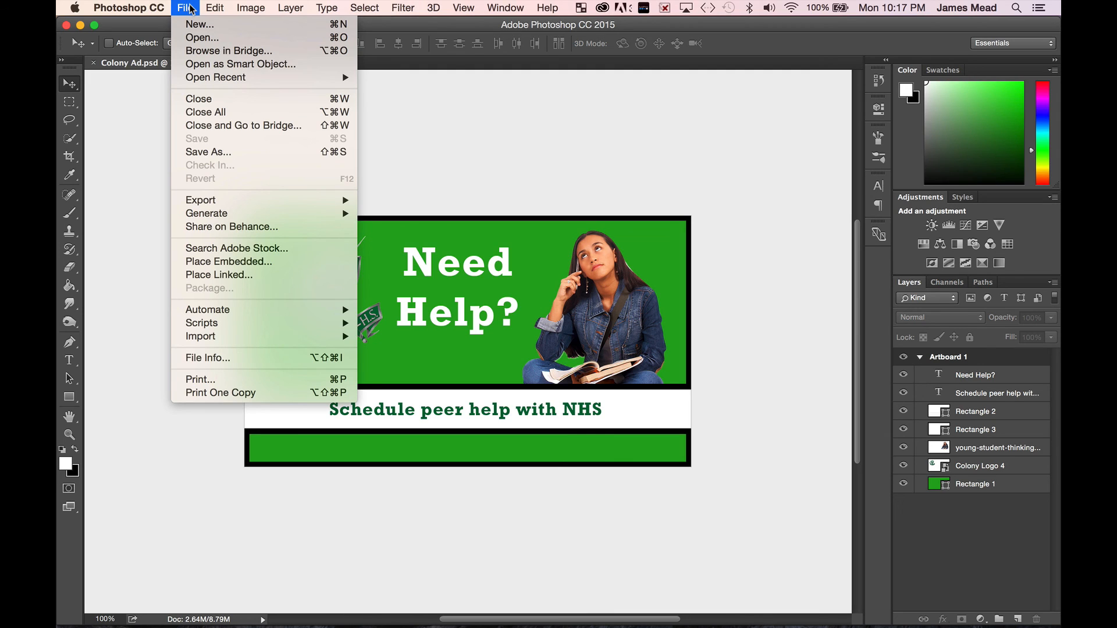
pyautogui.click(203, 153)
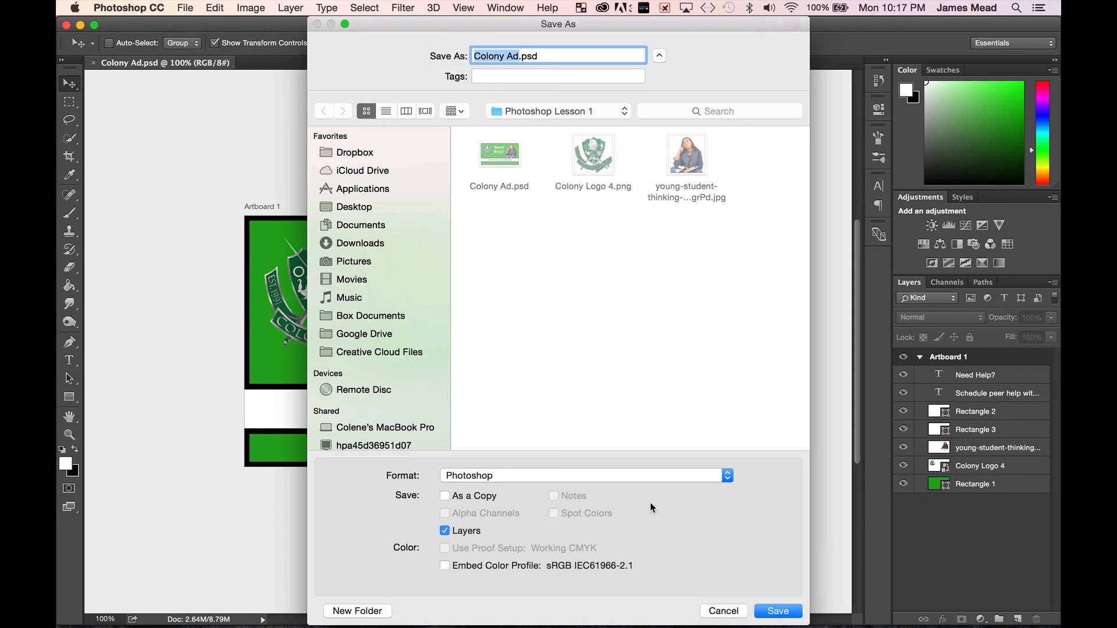
pyautogui.click(707, 476)
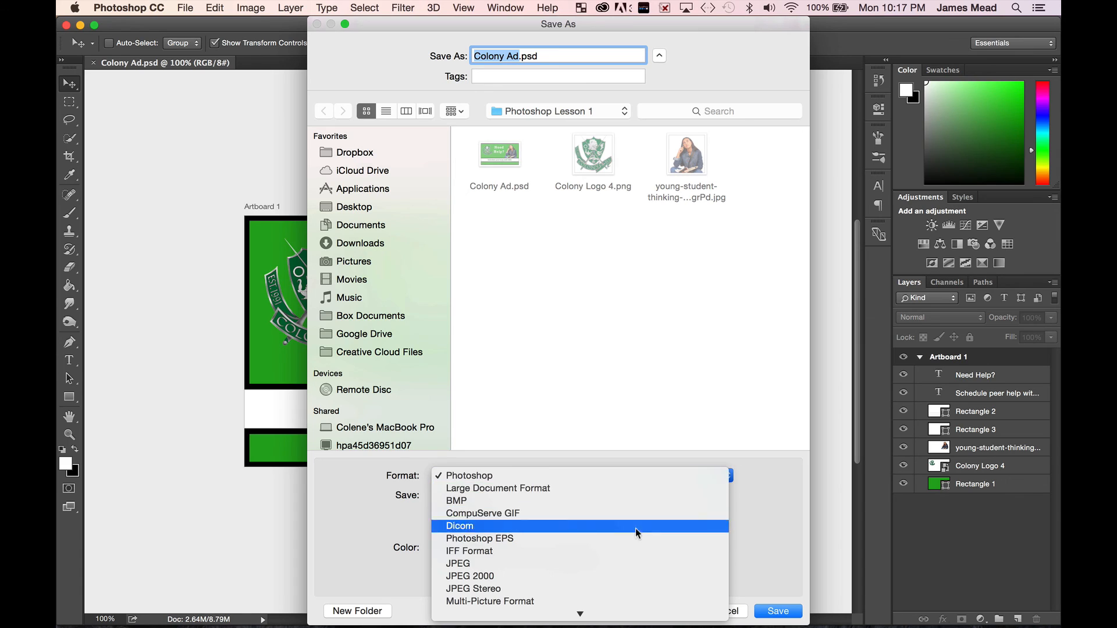
pyautogui.moveTo(580, 614)
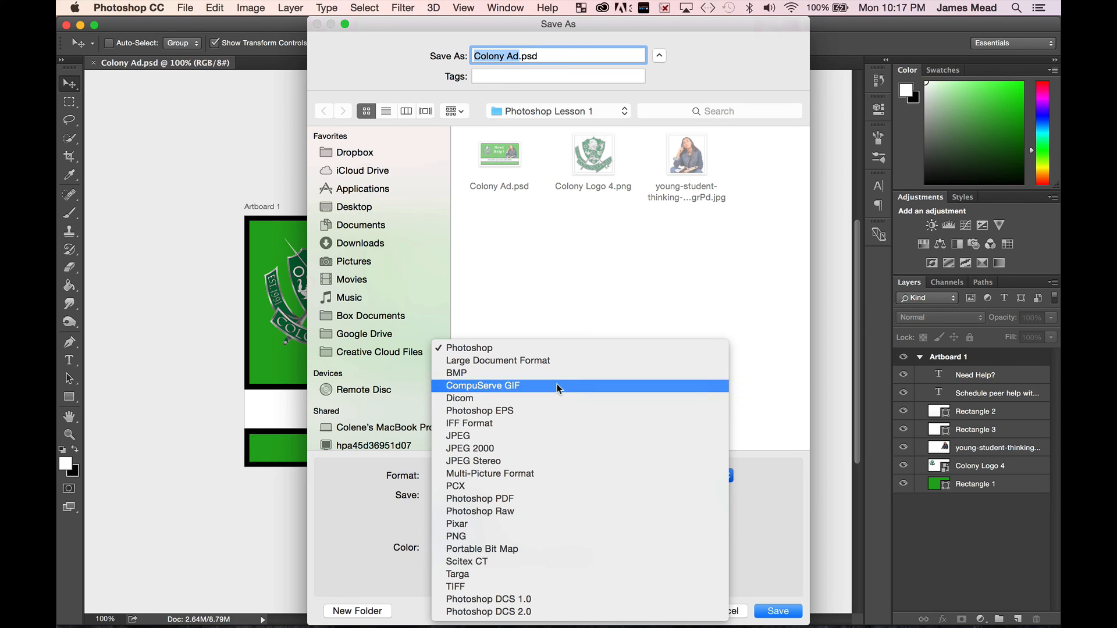
pyautogui.click(532, 539)
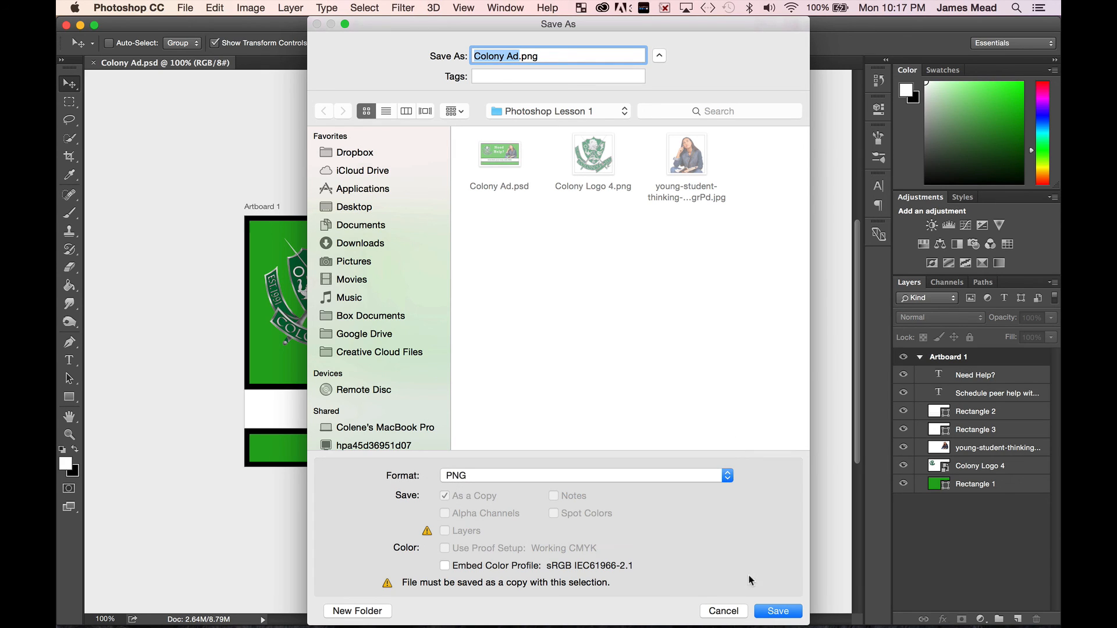
pyautogui.click(777, 611)
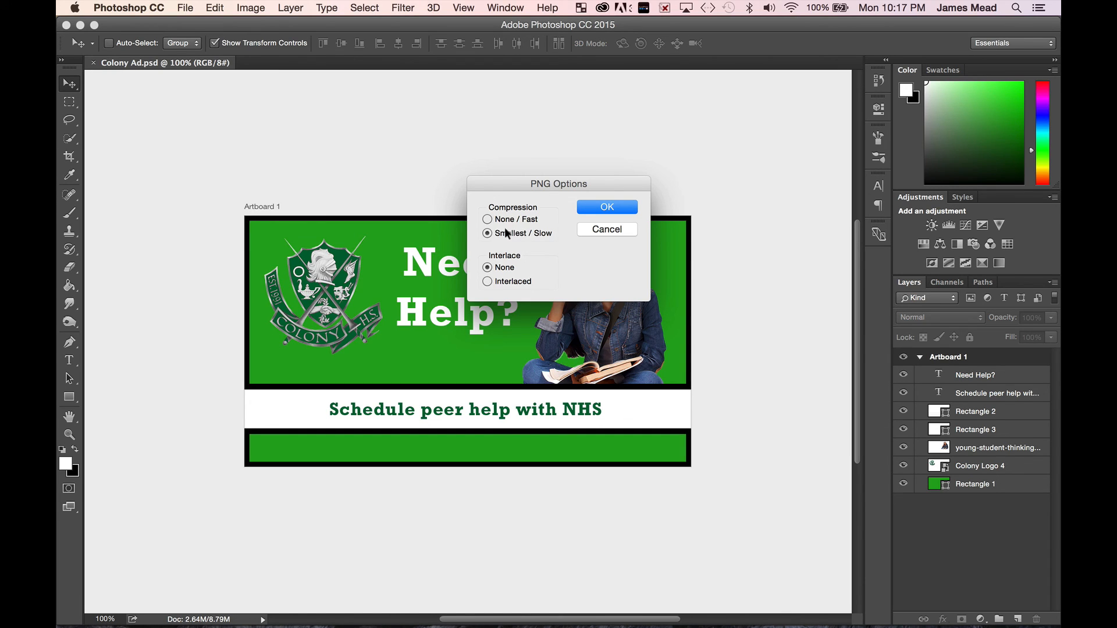
pyautogui.click(591, 205)
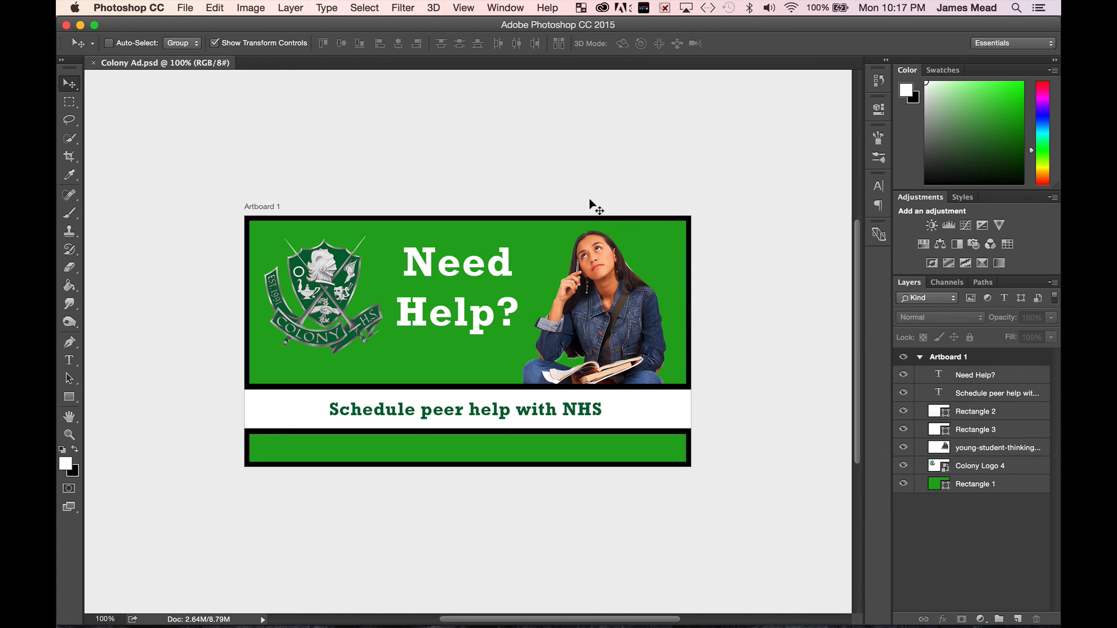
# Step: Switch to Finder, compare the file details of Colony Ad.png and Colony Ad.psd, preview the PNG full size, and return to Photoshop
pyautogui.press('super+Tab')
pyautogui.press('super+Tab')
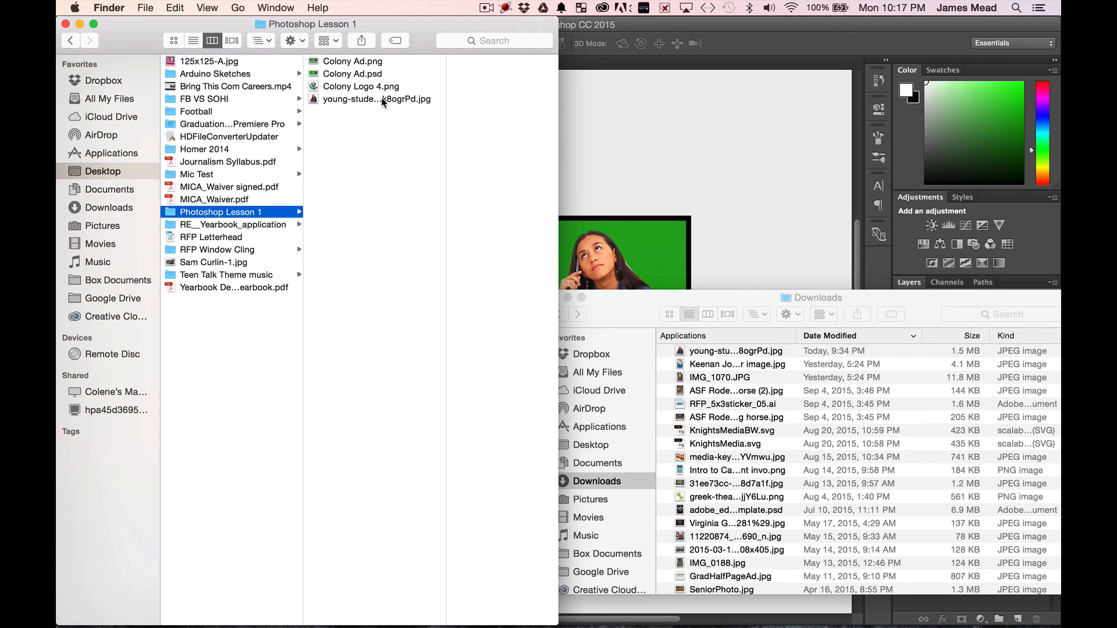
pyautogui.click(368, 62)
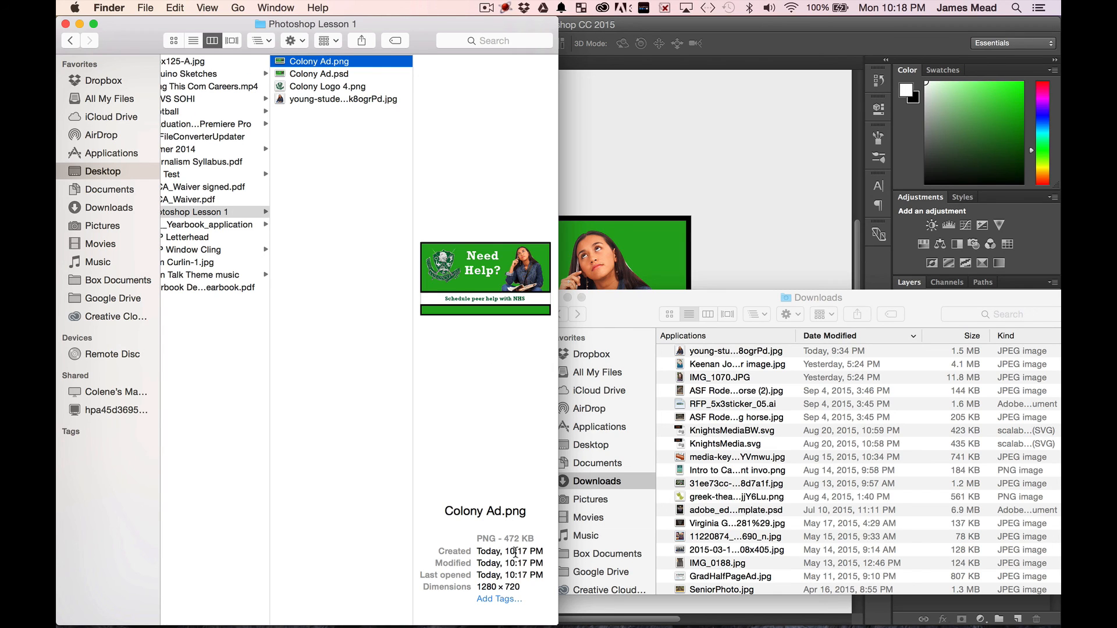
pyautogui.click(312, 75)
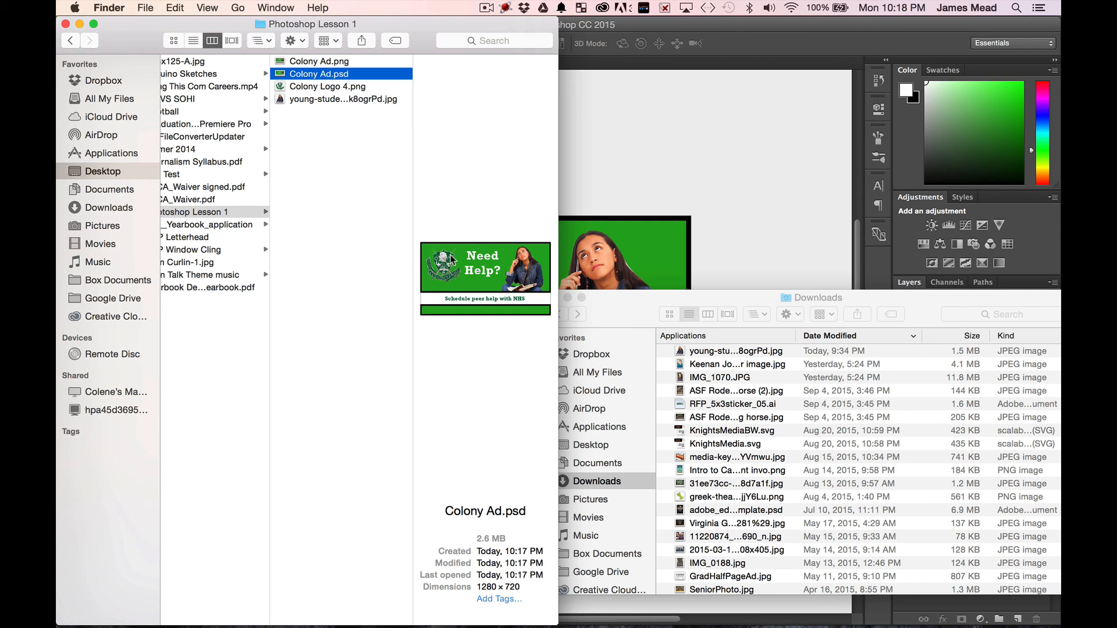
pyautogui.click(344, 61)
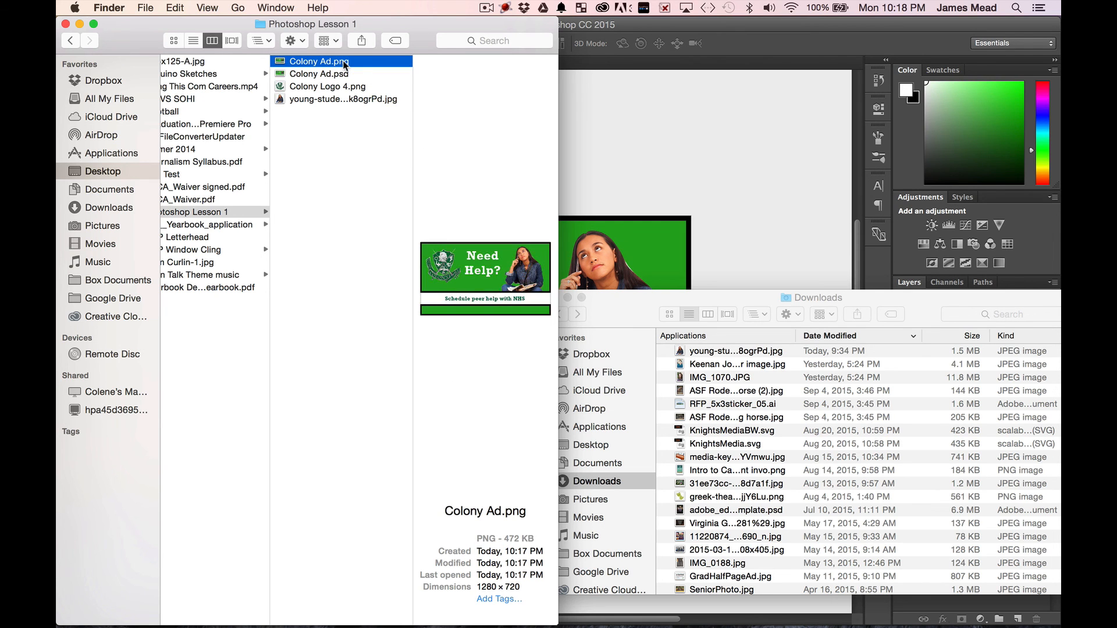
pyautogui.press('space')
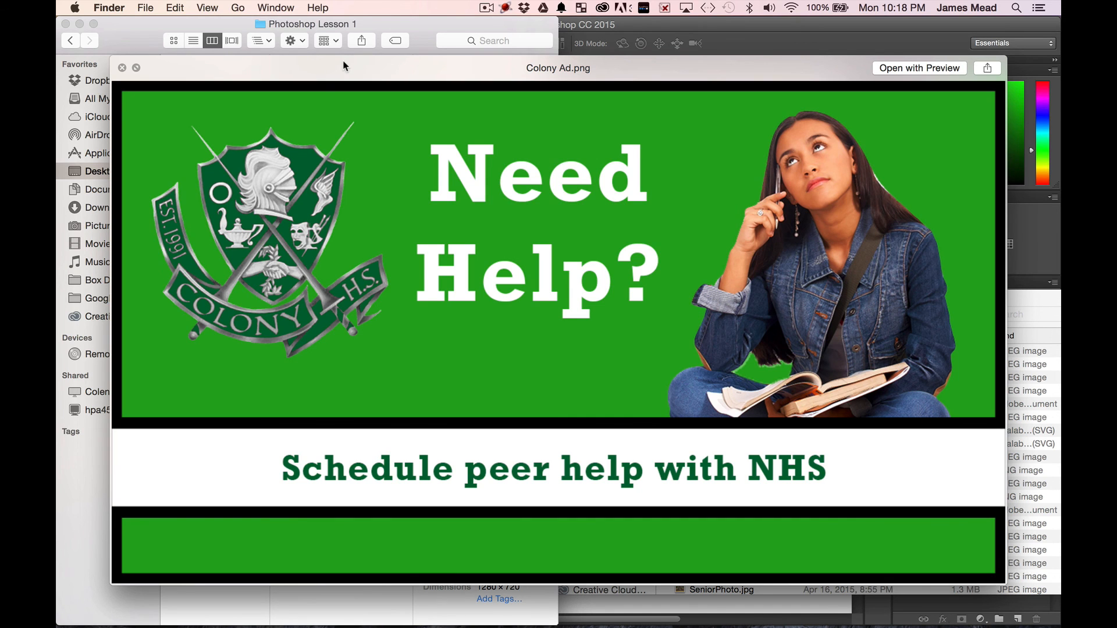
pyautogui.press('space')
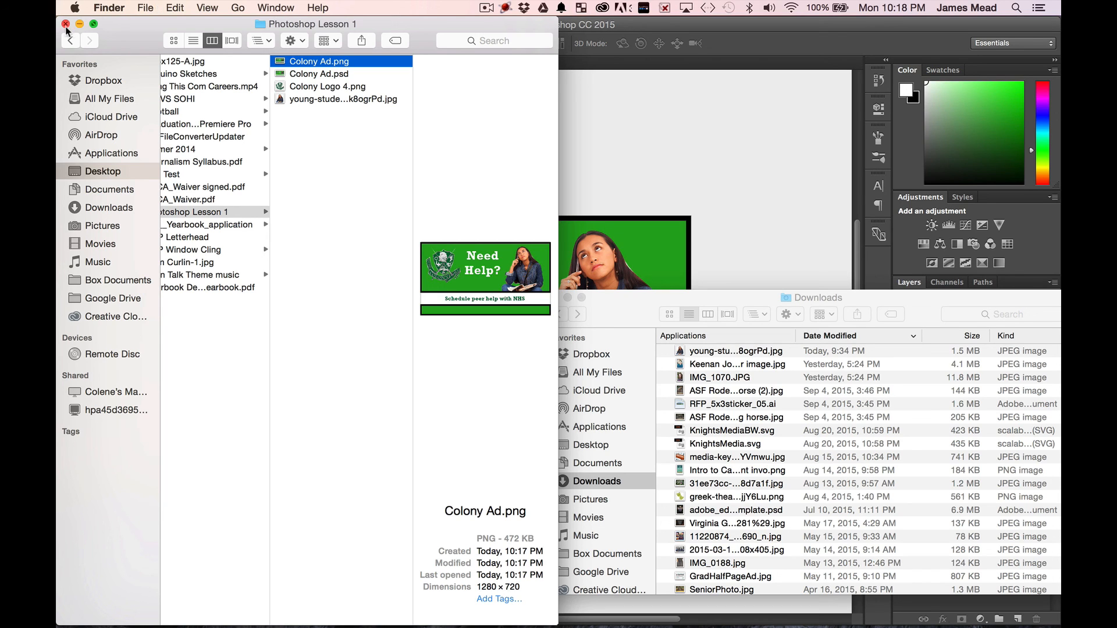
pyautogui.click(699, 113)
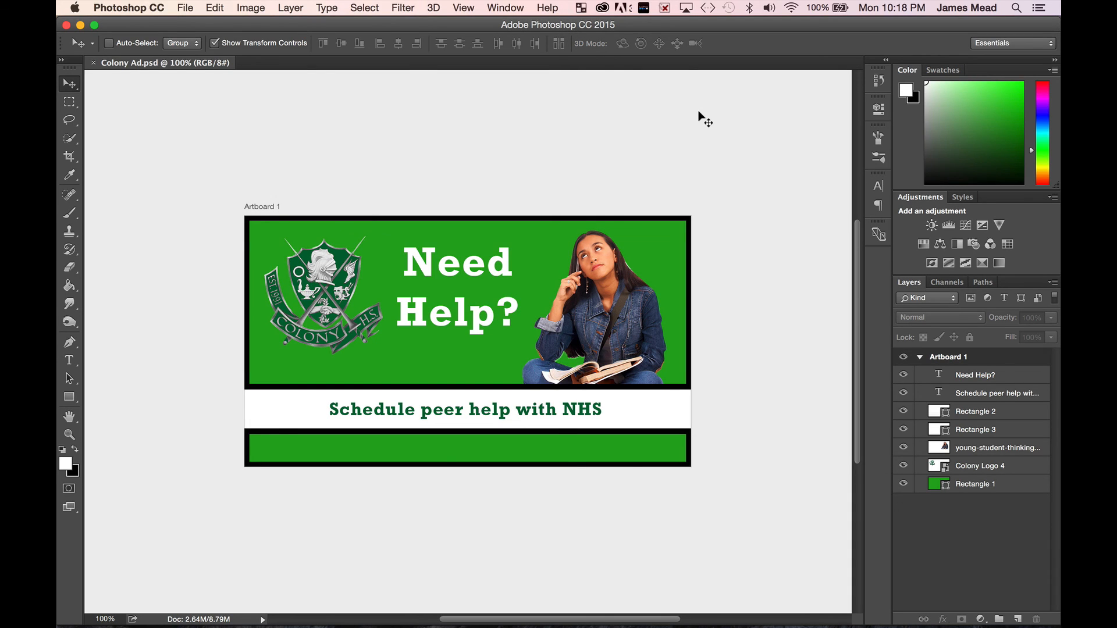